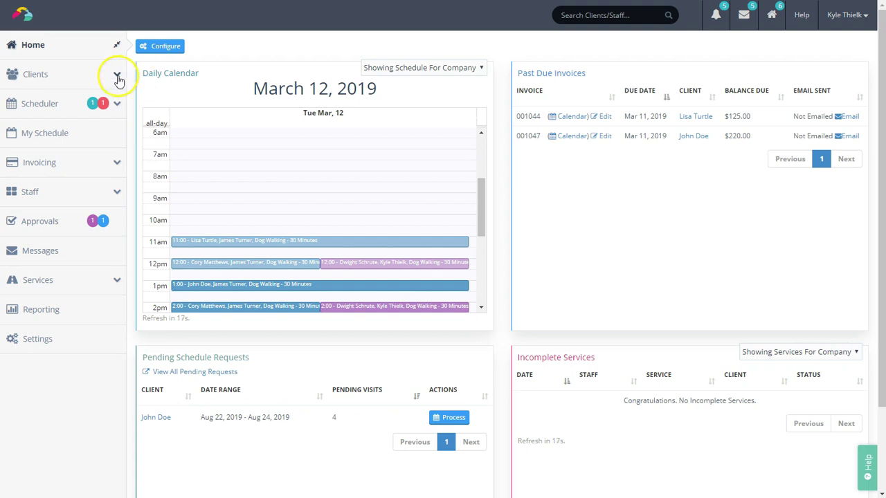
Open the form for adding a new client and turn off the client welcome email.
{"action": "left_click", "coordinate": [118, 79]}
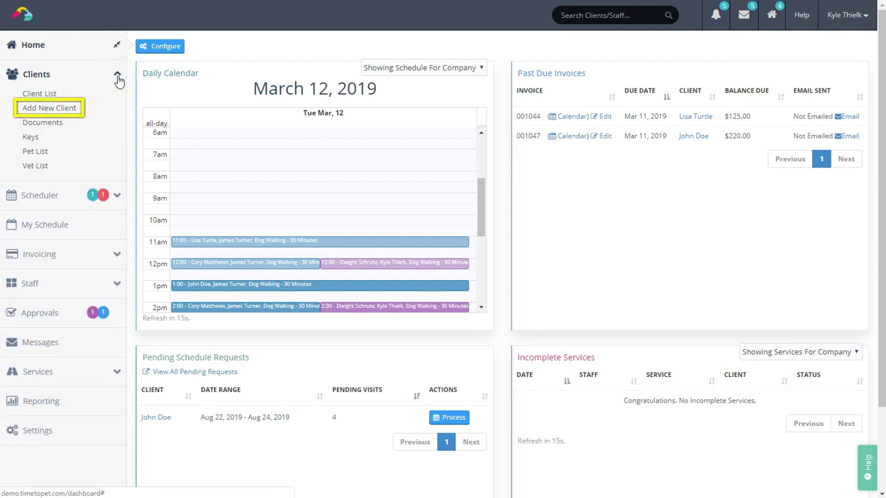
{"action": "left_click", "coordinate": [67, 111]}
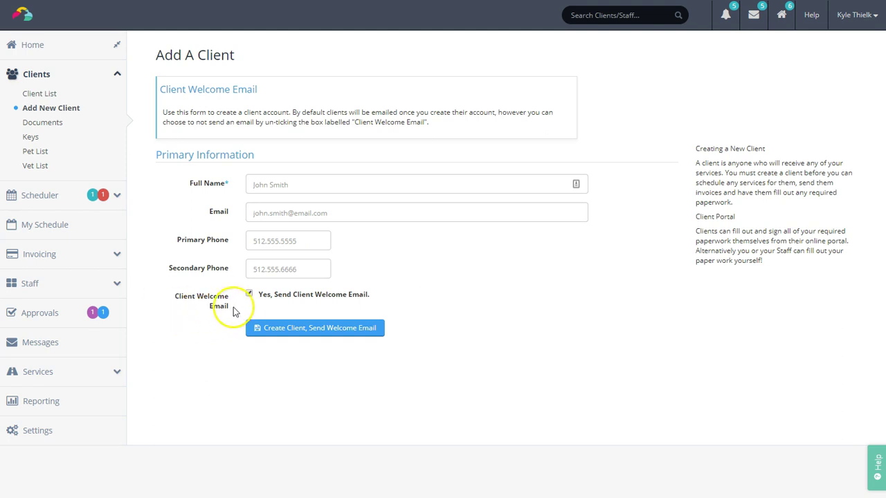
{"action": "left_click", "coordinate": [249, 294]}
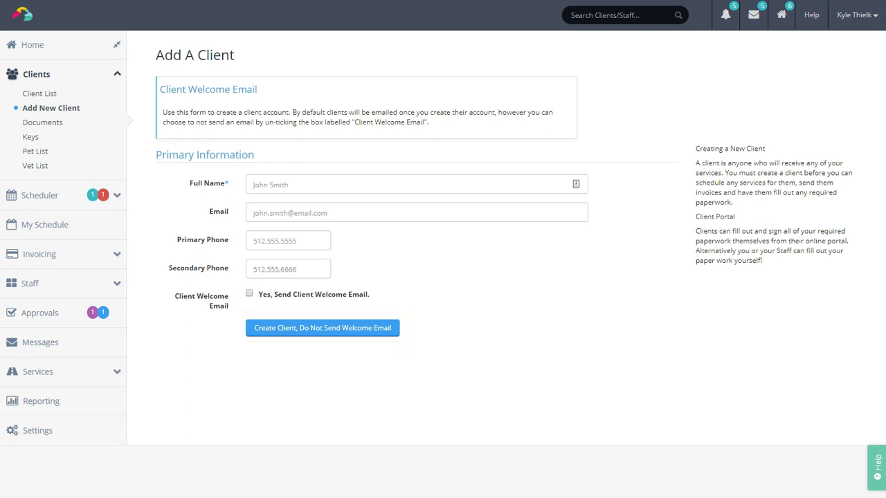
Start creating a new service under Services & Holidays.
{"action": "left_click", "coordinate": [47, 378]}
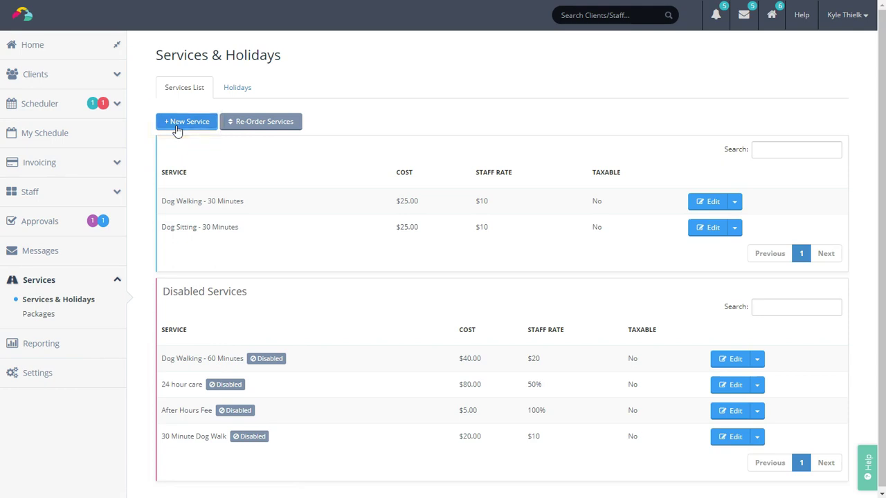
{"action": "left_click", "coordinate": [178, 129]}
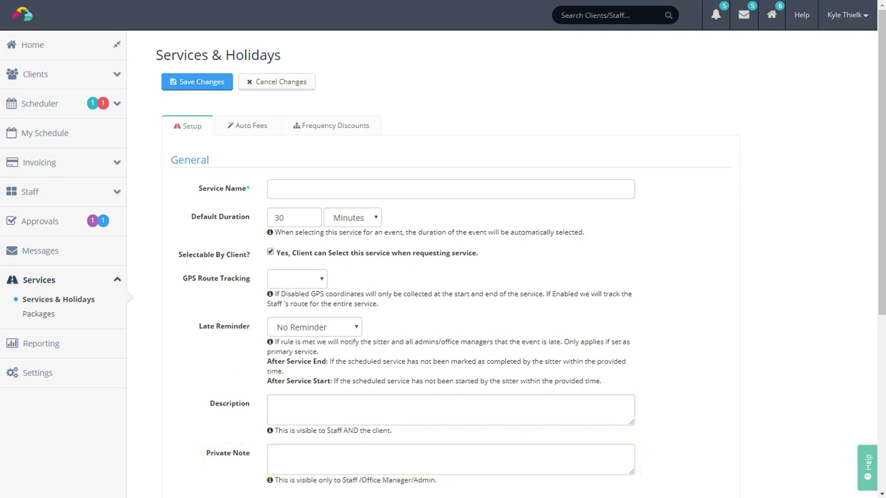
Switch the unit of the new service's Default Staff Rate to $ and back to %.
{"action": "scroll", "coordinate": [443, 277], "scroll_direction": "down", "scroll_amount": 5}
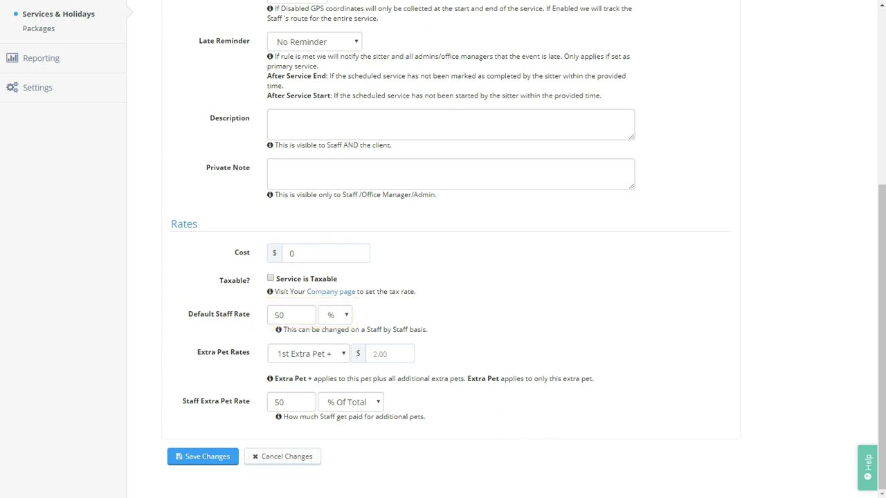
{"action": "left_click", "coordinate": [341, 316]}
{"action": "left_click", "coordinate": [345, 337]}
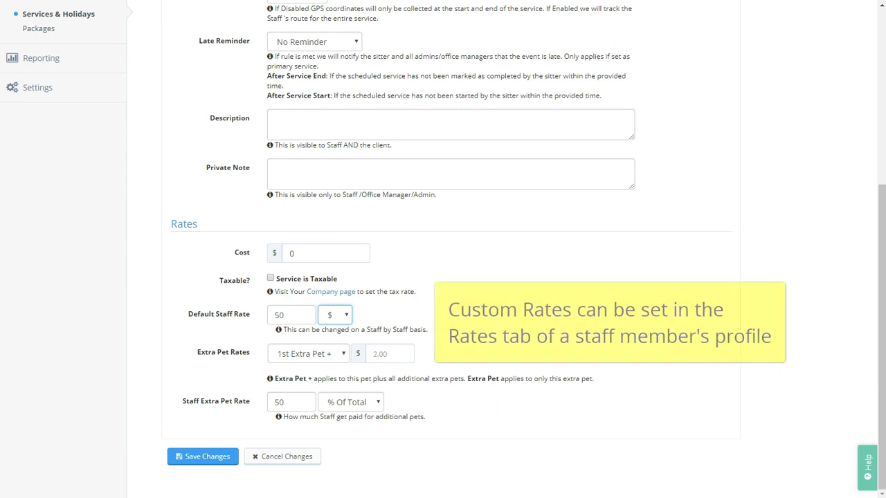
{"action": "left_click", "coordinate": [340, 316]}
{"action": "left_click", "coordinate": [336, 350]}
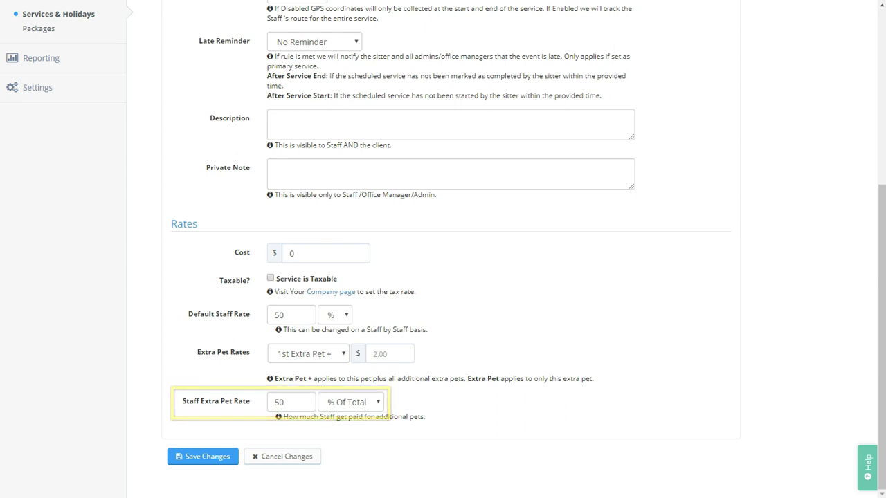
Enable the extra after-hours and weekend charges in the service's auto fees, and open its frequency discounts.
{"action": "scroll", "coordinate": [451, 249], "scroll_direction": "up", "scroll_amount": 4}
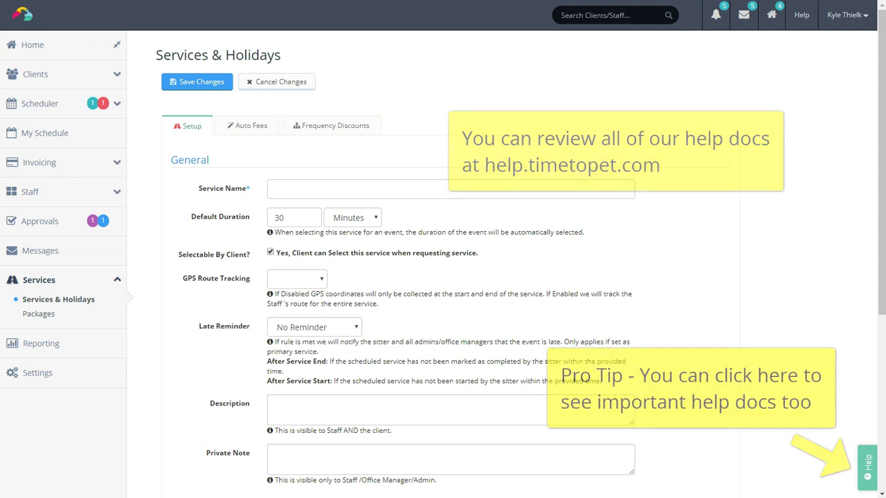
{"action": "left_click", "coordinate": [250, 128]}
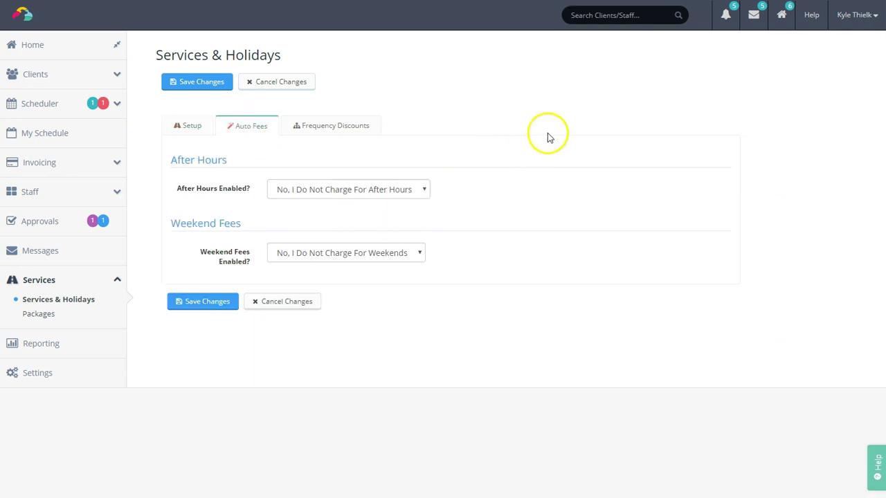
{"action": "left_click", "coordinate": [407, 195]}
{"action": "left_click", "coordinate": [406, 206]}
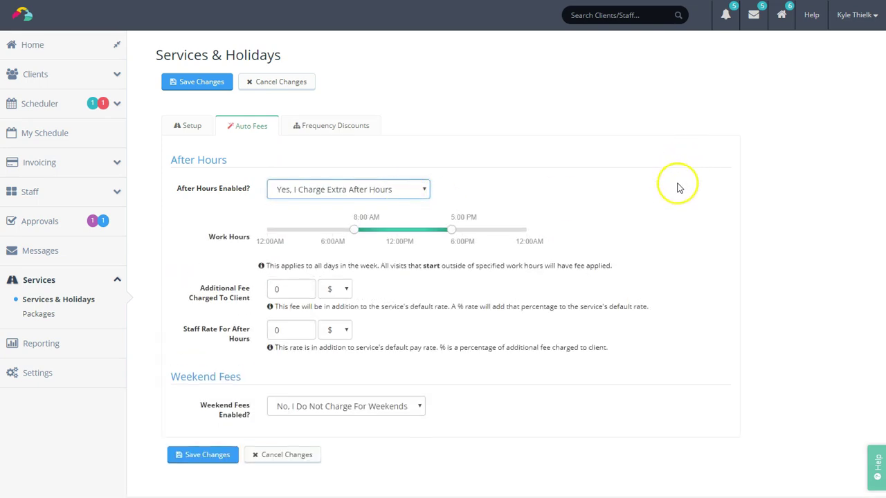
{"action": "left_click", "coordinate": [395, 406]}
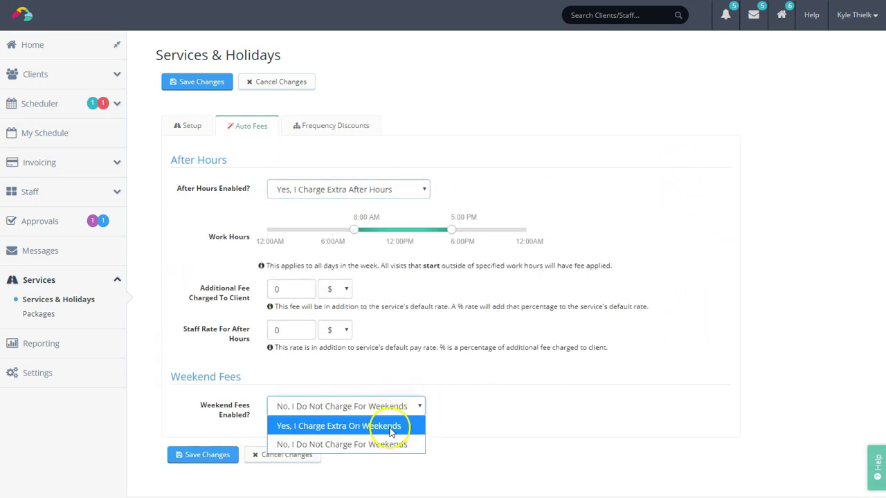
{"action": "left_click", "coordinate": [391, 428]}
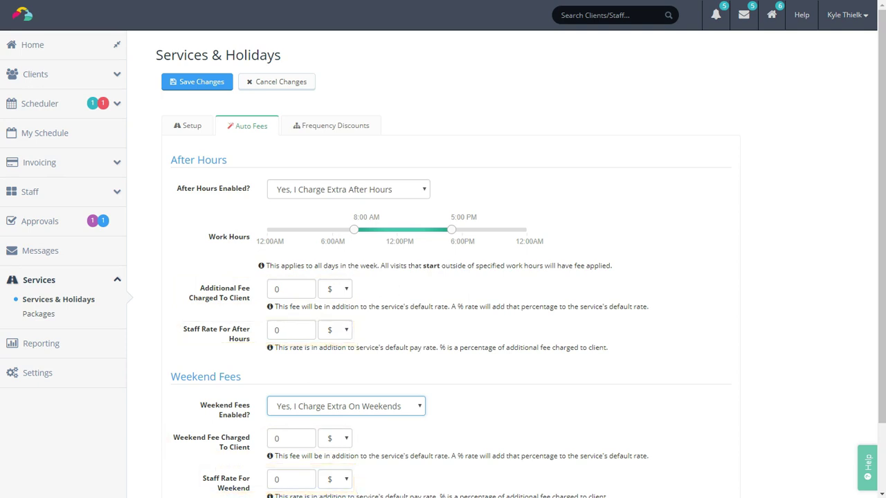
{"action": "left_click", "coordinate": [373, 134]}
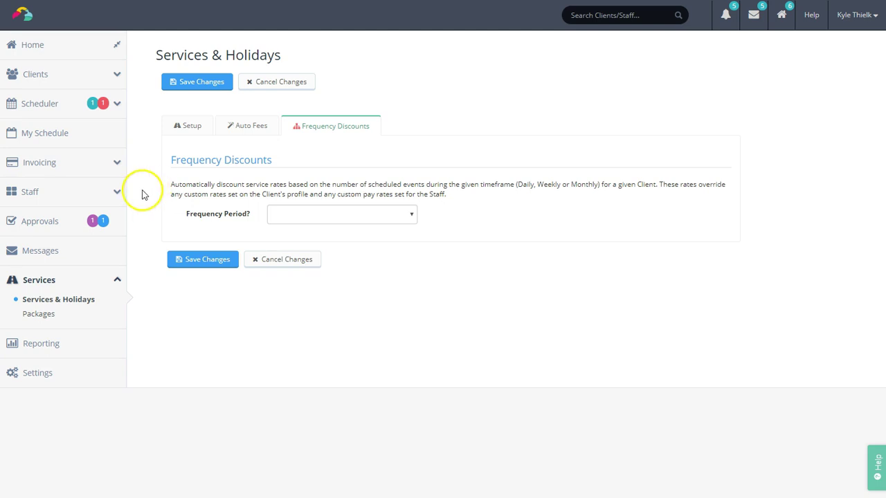
Open the form for adding a new staff member.
{"action": "left_click", "coordinate": [115, 192]}
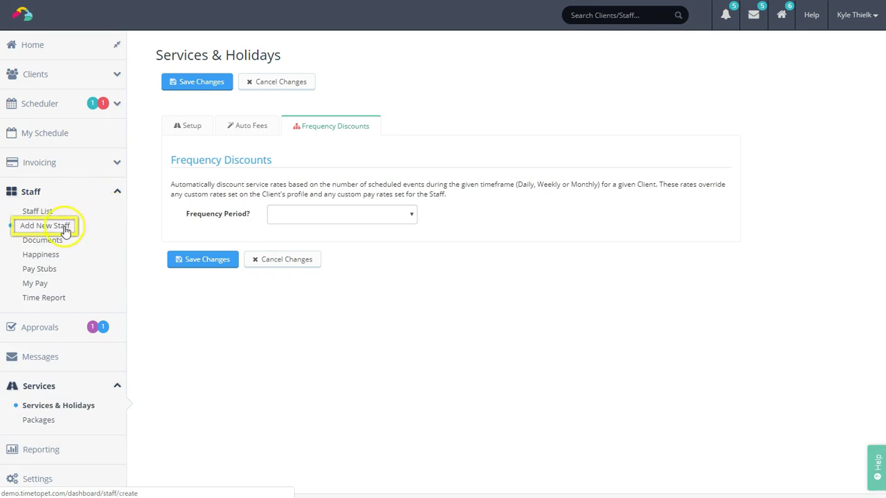
{"action": "left_click", "coordinate": [61, 230]}
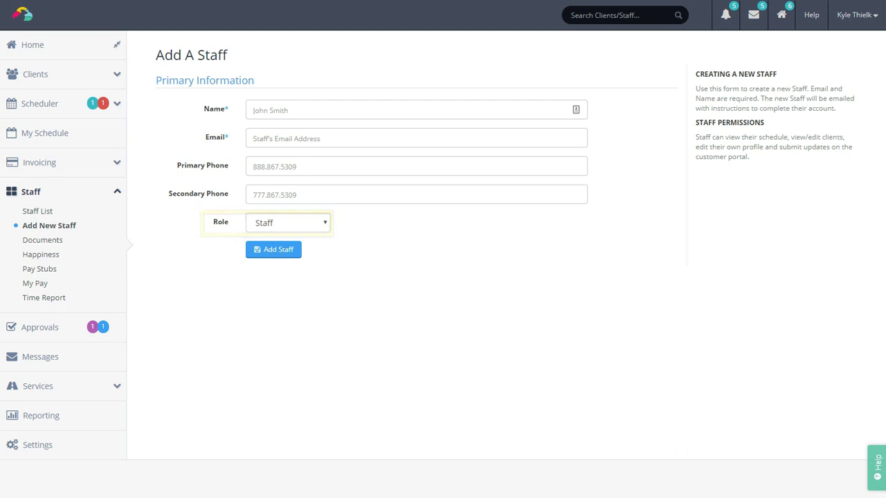
Run the new staff member's role through Administrator, Office Manager and Staff, and set it to Trainee.
{"action": "left_click", "coordinate": [329, 230]}
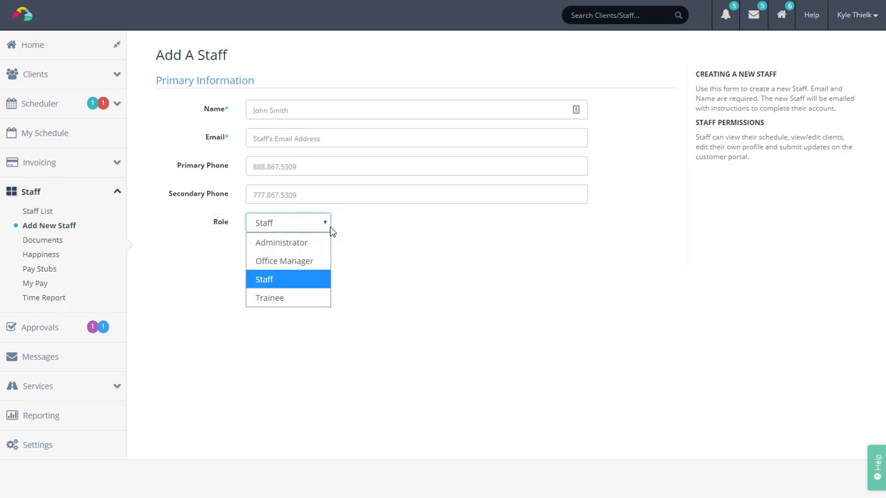
{"action": "left_click", "coordinate": [316, 243]}
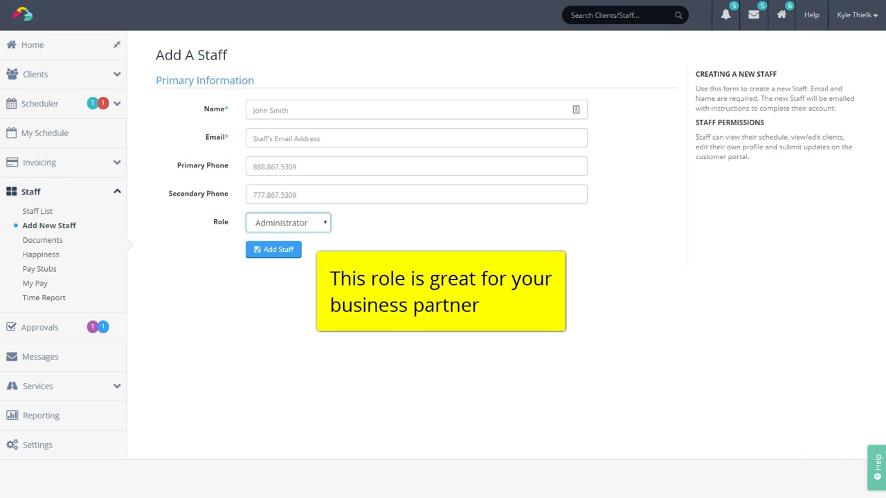
{"action": "left_click", "coordinate": [322, 223]}
{"action": "left_click", "coordinate": [310, 270]}
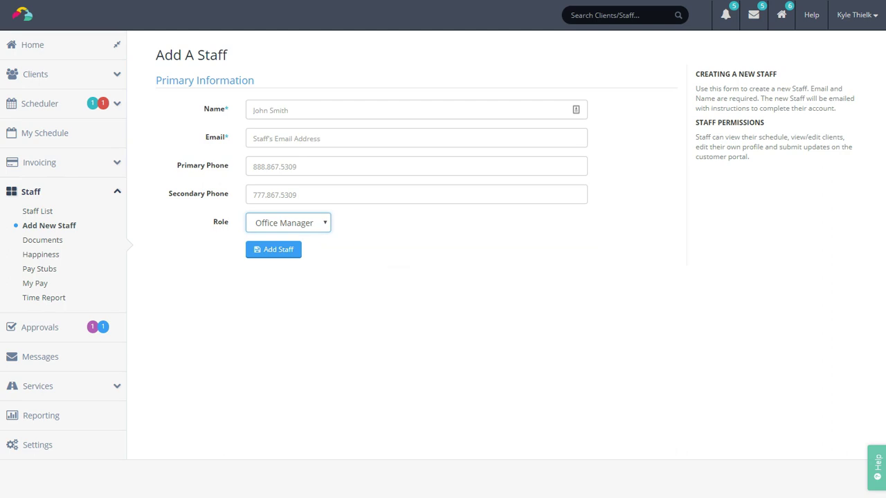
{"action": "left_click", "coordinate": [322, 223]}
{"action": "left_click", "coordinate": [297, 279]}
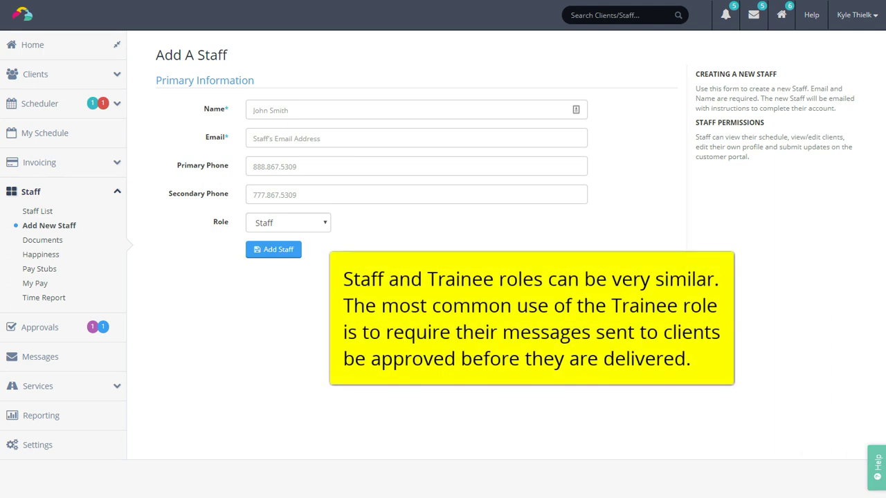
{"action": "left_click", "coordinate": [324, 224]}
{"action": "left_click", "coordinate": [301, 294]}
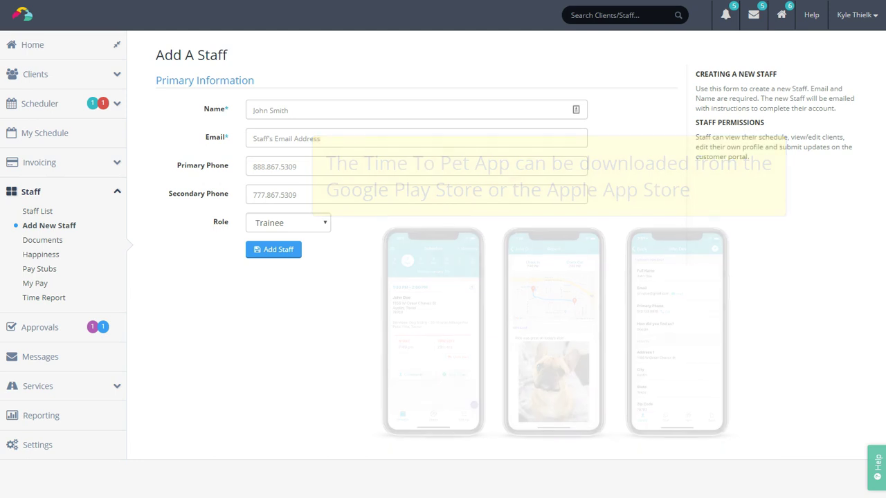
Open the Scheduler and inspect the details of the two 12 PM dog-walking visits on Friday, March 15.
{"action": "left_click", "coordinate": [49, 108]}
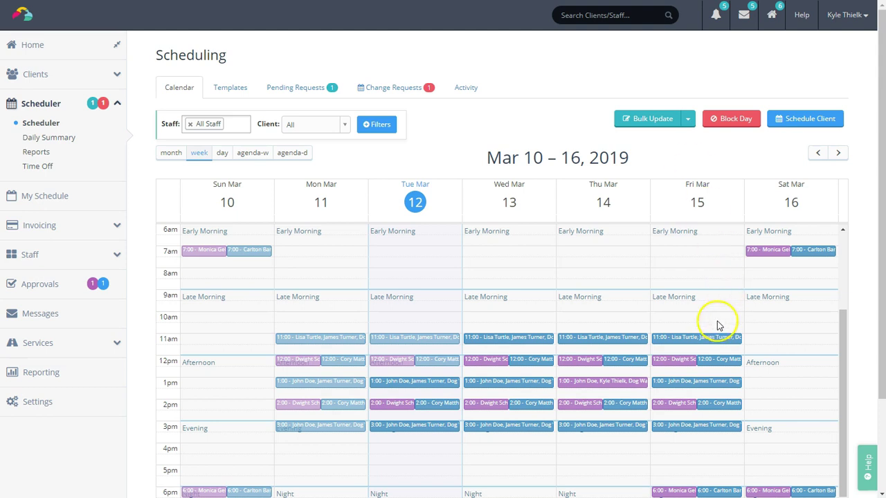
{"action": "left_click", "coordinate": [684, 364]}
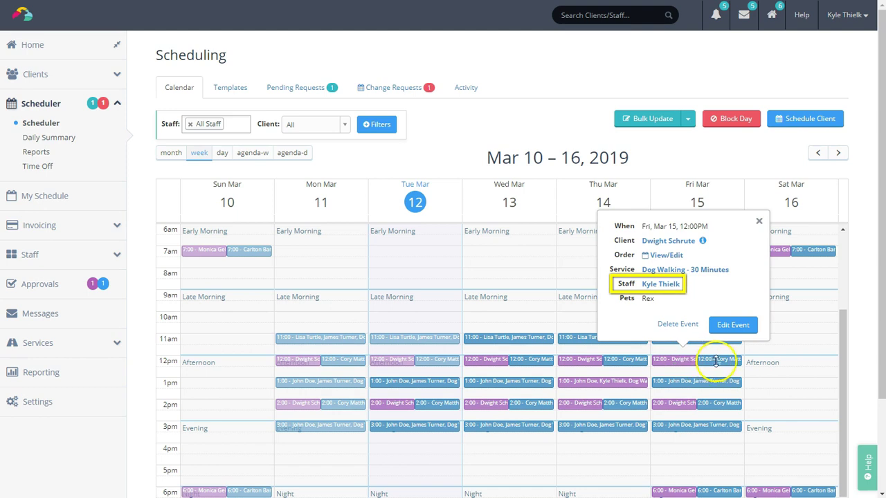
{"action": "left_click", "coordinate": [719, 361]}
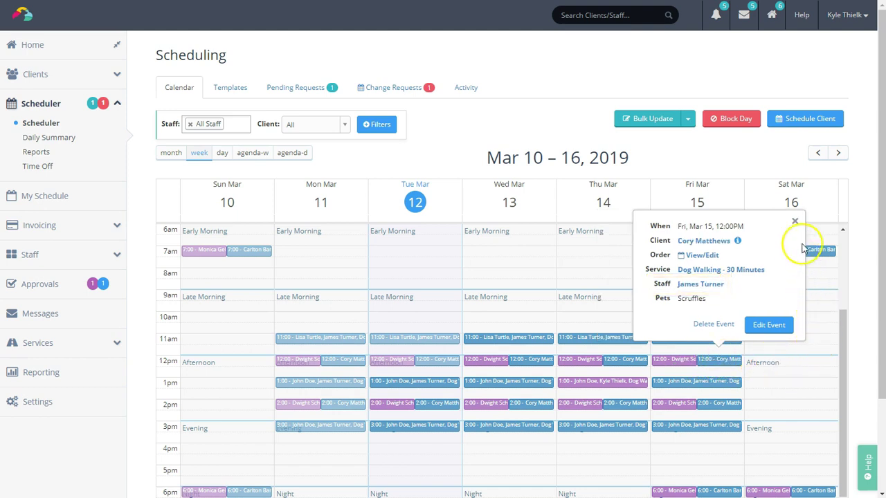
{"action": "left_click", "coordinate": [794, 221]}
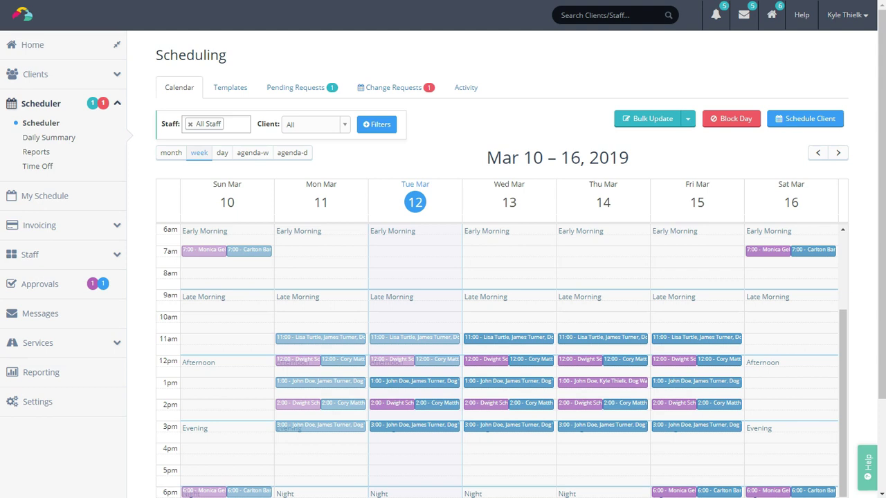
Color the calendar's visits by status, and switch them back to coloring by staff.
{"action": "scroll", "coordinate": [443, 277], "scroll_direction": "down", "scroll_amount": 2}
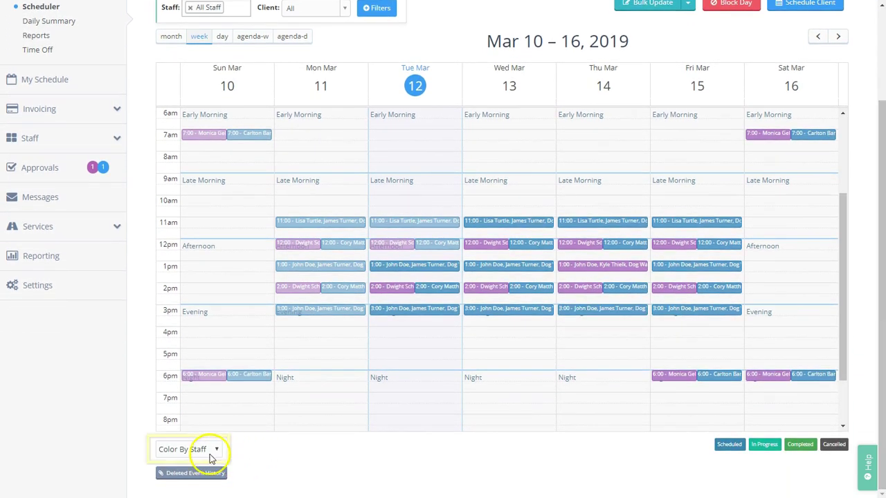
{"action": "left_click", "coordinate": [211, 451]}
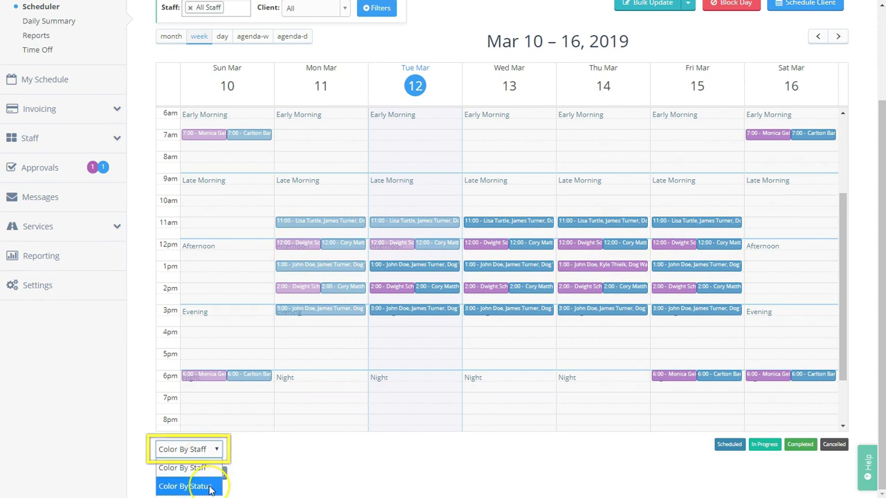
{"action": "left_click", "coordinate": [201, 487]}
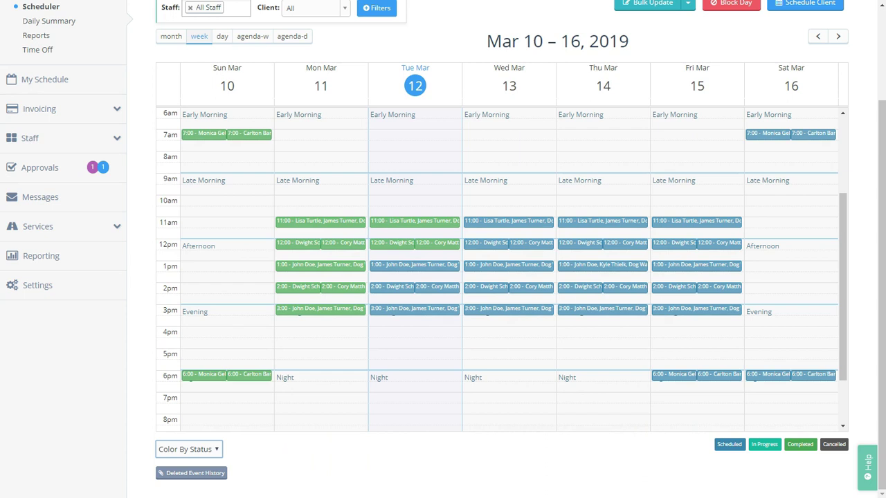
{"action": "left_click", "coordinate": [217, 450]}
{"action": "left_click", "coordinate": [220, 466]}
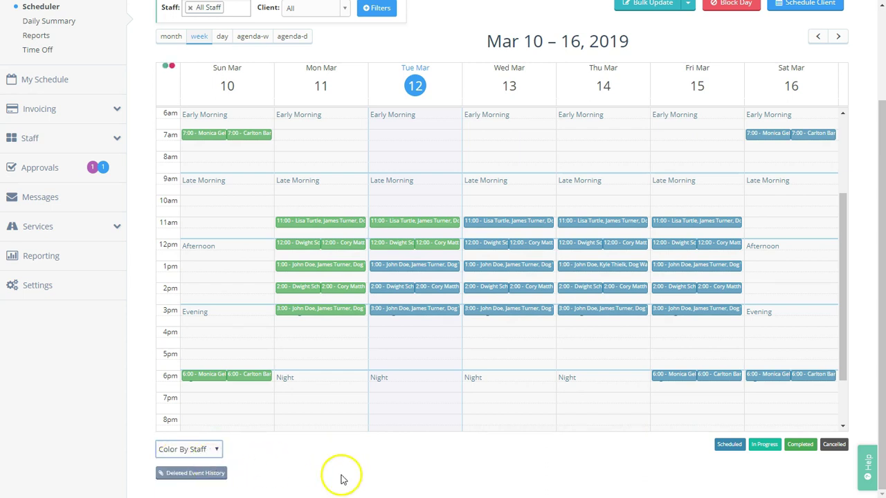
View the schedule by month, day, weekly agenda and daily agenda, and return to the week view.
{"action": "scroll", "coordinate": [443, 249], "scroll_direction": "up", "scroll_amount": 3}
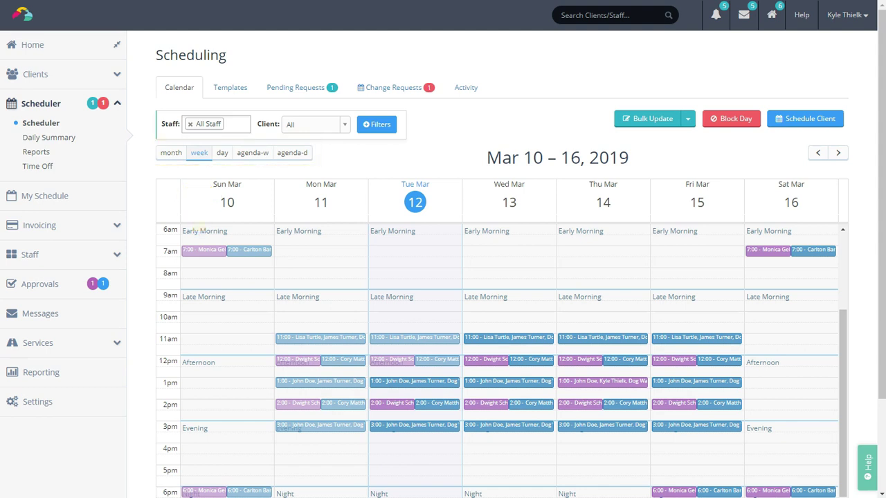
{"action": "left_click", "coordinate": [169, 159]}
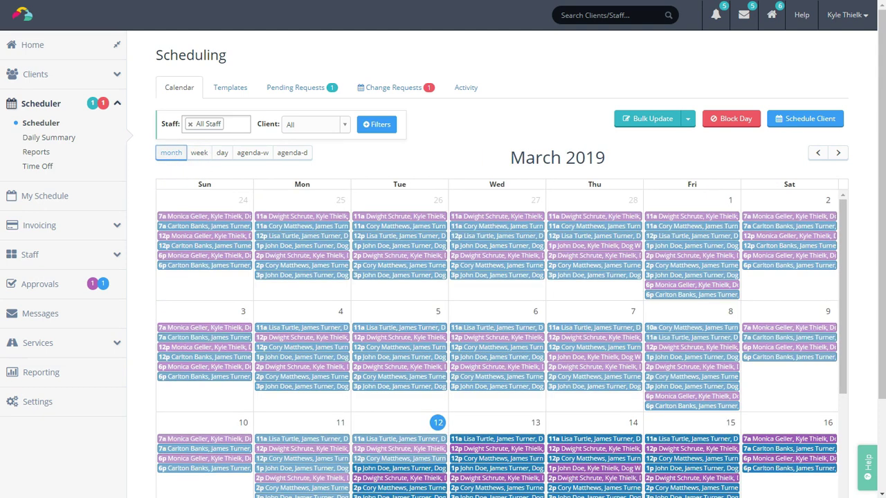
{"action": "left_click", "coordinate": [223, 154]}
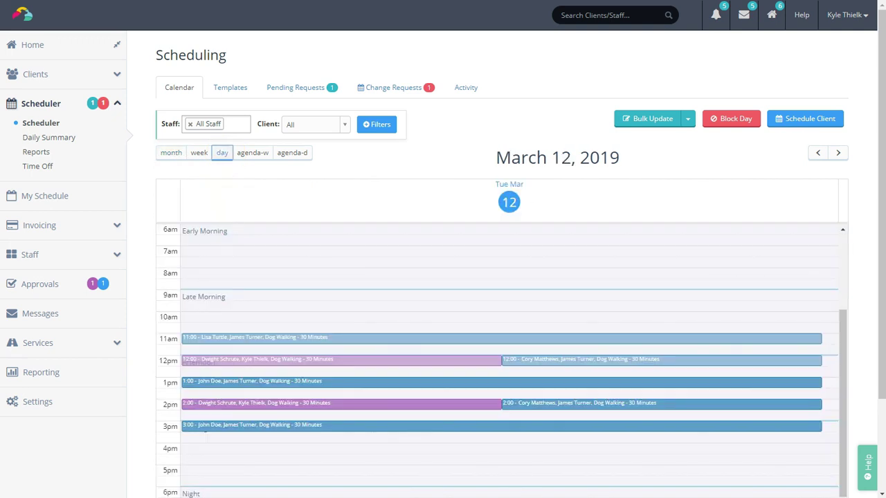
{"action": "left_click", "coordinate": [253, 153]}
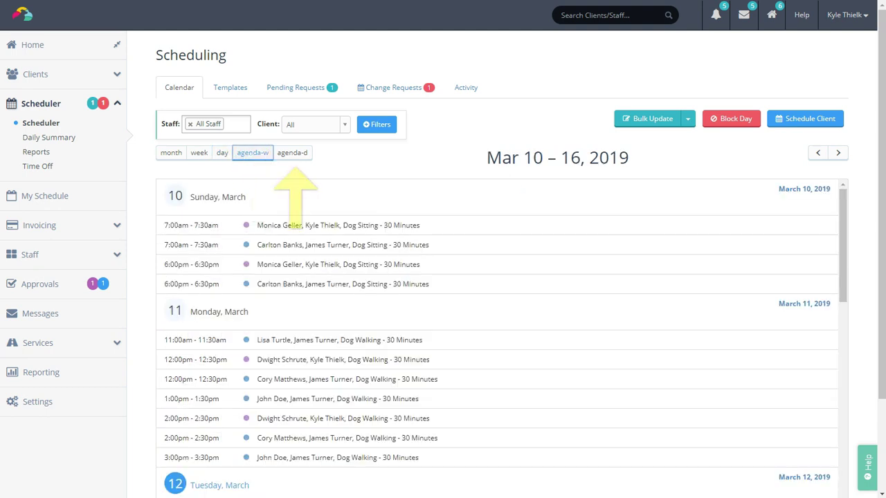
{"action": "left_click", "coordinate": [297, 154]}
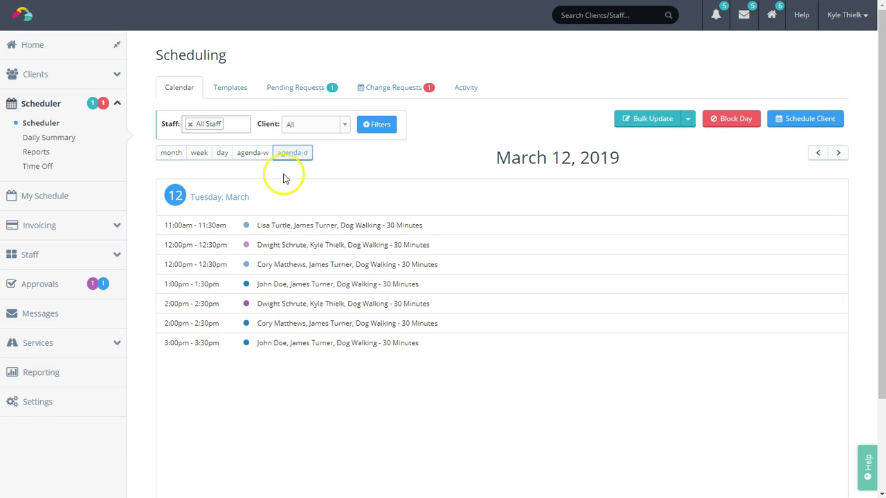
{"action": "left_click", "coordinate": [199, 153]}
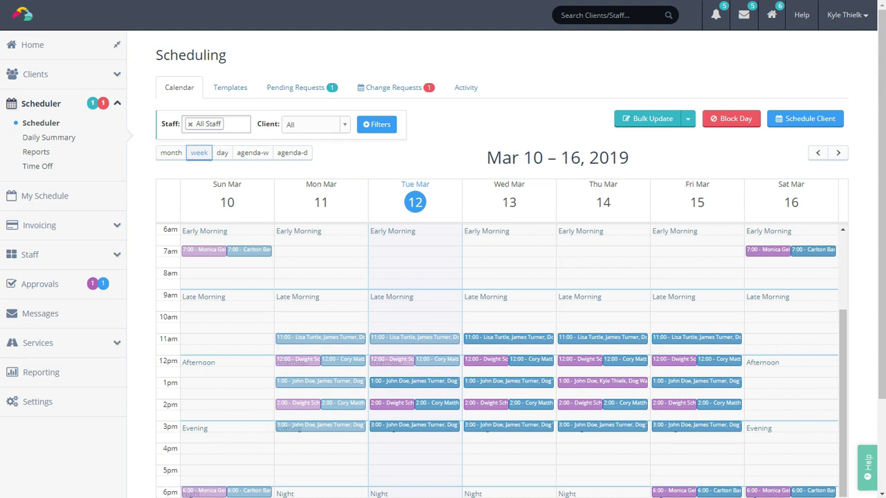
Filter the calendar to the first listed staff member's visits, and restore it to All Staff.
{"action": "left_click", "coordinate": [239, 122]}
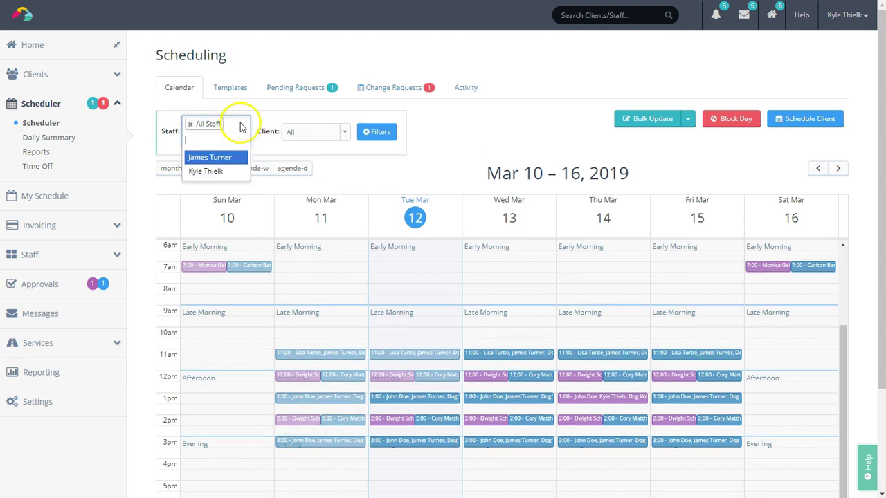
{"action": "left_click", "coordinate": [230, 158]}
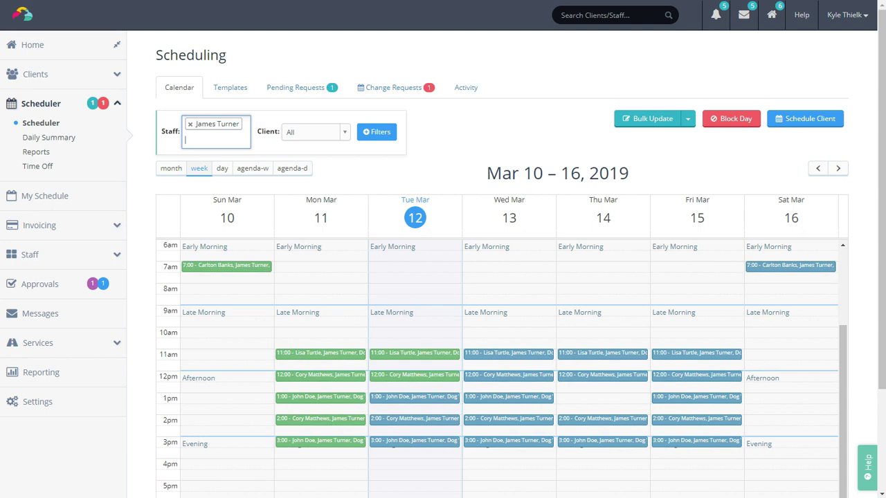
{"action": "left_click", "coordinate": [190, 124]}
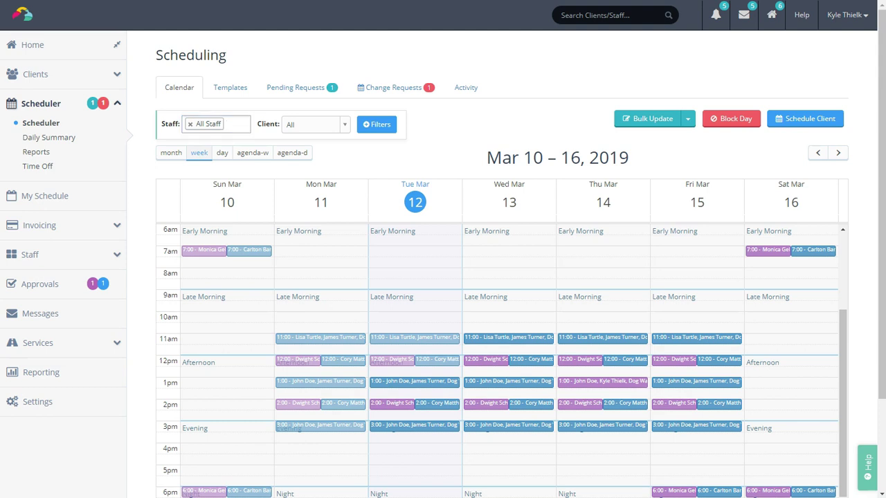
Filter the calendar to the client who owns Fido and Rocky, reset it to All, and review the additional filter options.
{"action": "left_click", "coordinate": [343, 126]}
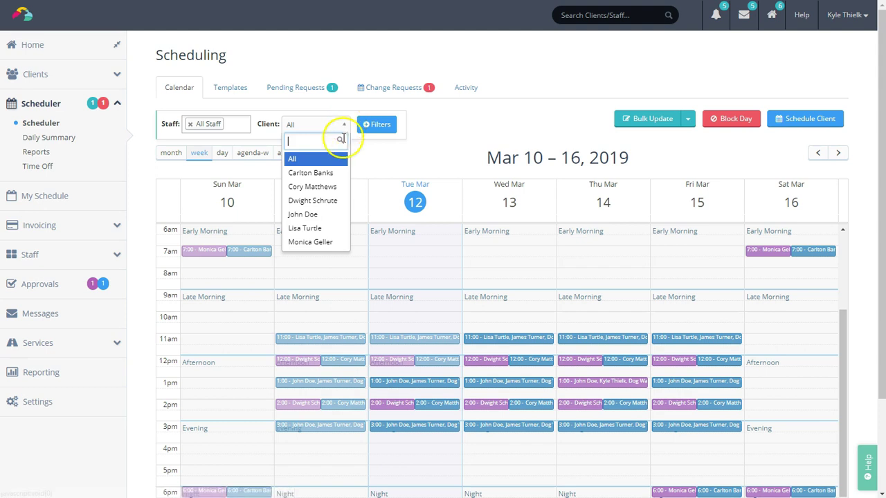
{"action": "left_click", "coordinate": [307, 214]}
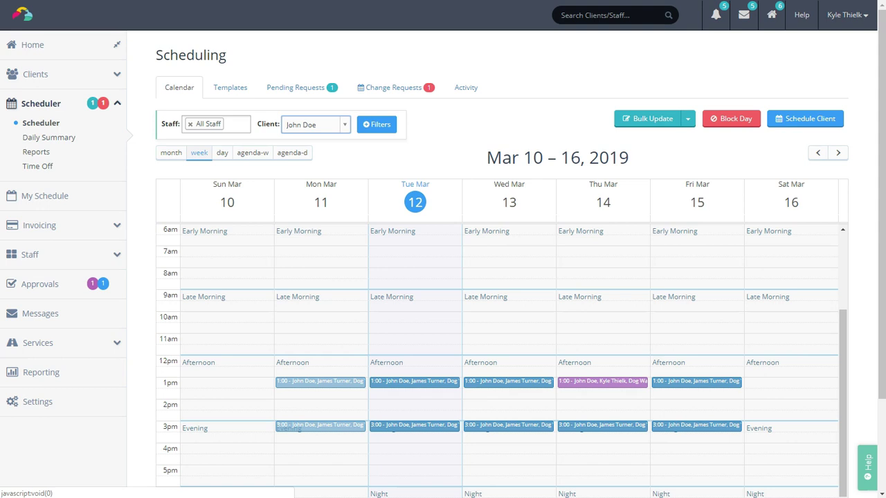
{"action": "left_click", "coordinate": [344, 125]}
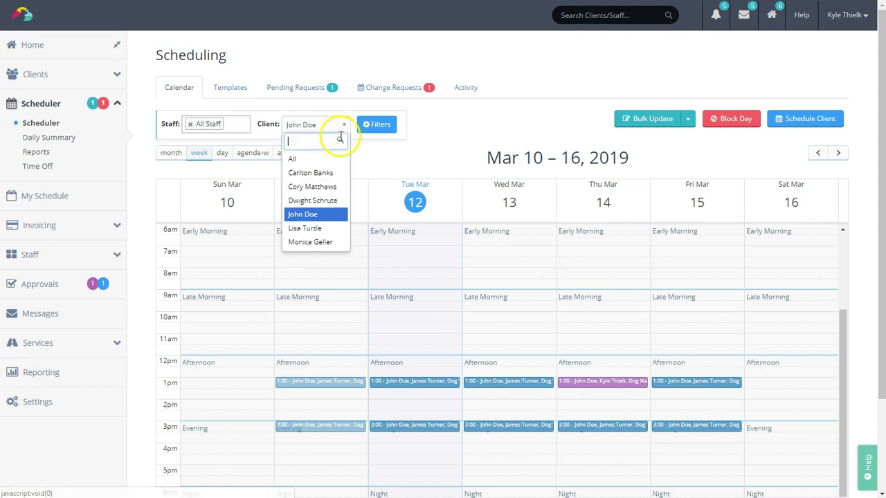
{"action": "left_click", "coordinate": [331, 163]}
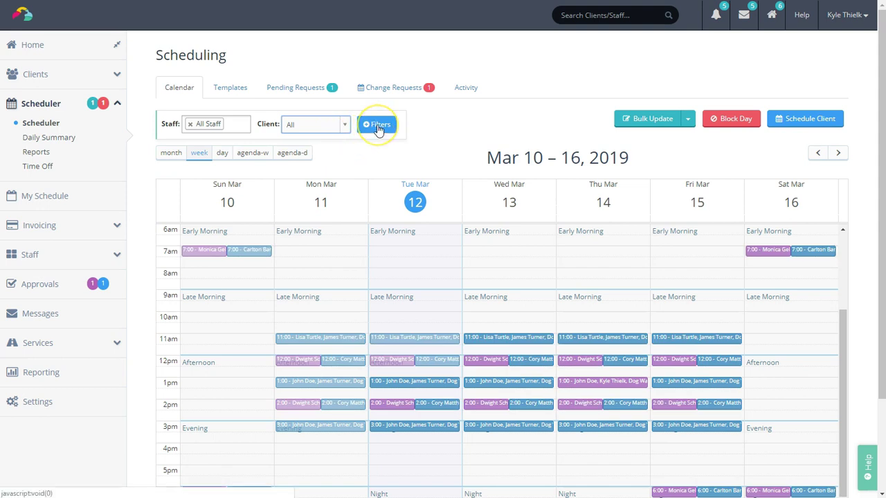
{"action": "left_click", "coordinate": [379, 127]}
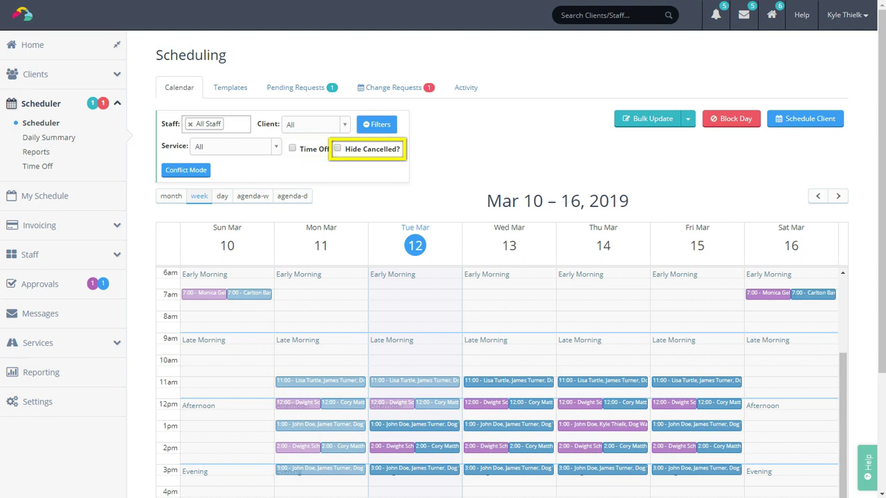
{"action": "left_click", "coordinate": [388, 127]}
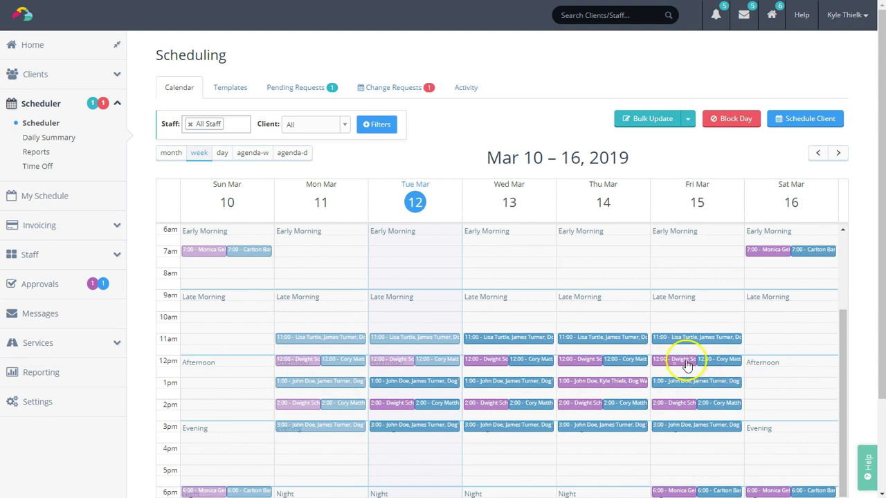
Move the purple 12:00 PM visit on Friday, March 15, to 1:00 PM the same day.
{"action": "left_click_drag", "start_coordinate": [684, 366], "coordinate": [685, 381]}
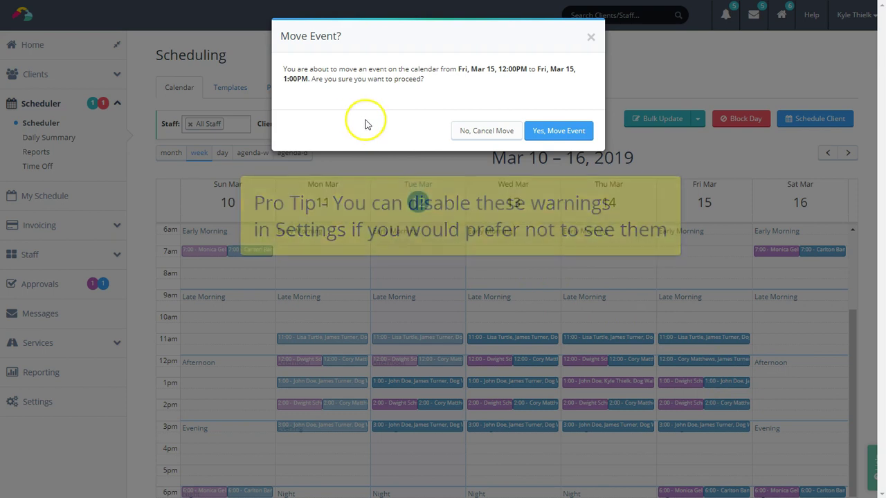
{"action": "left_click", "coordinate": [559, 136]}
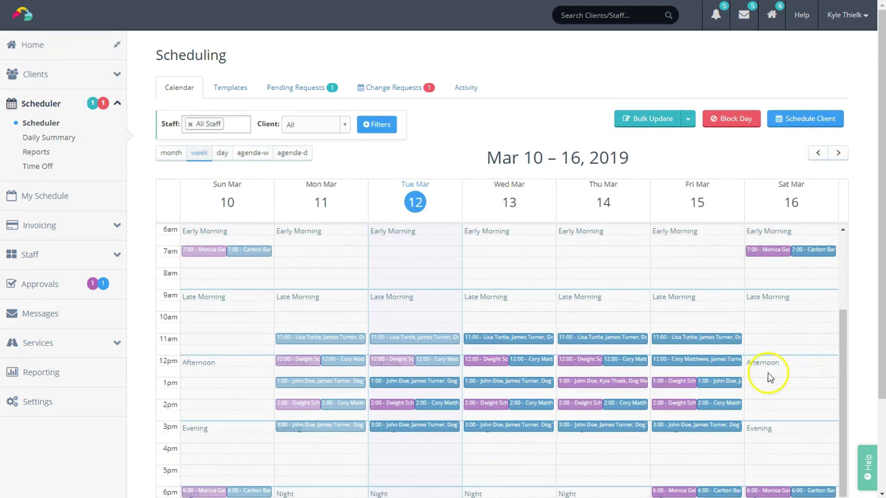
Review the edit form of Fido and Rocky's 1:00 PM visit on Friday, March 15, and close its service order without changes.
{"action": "left_click", "coordinate": [734, 383]}
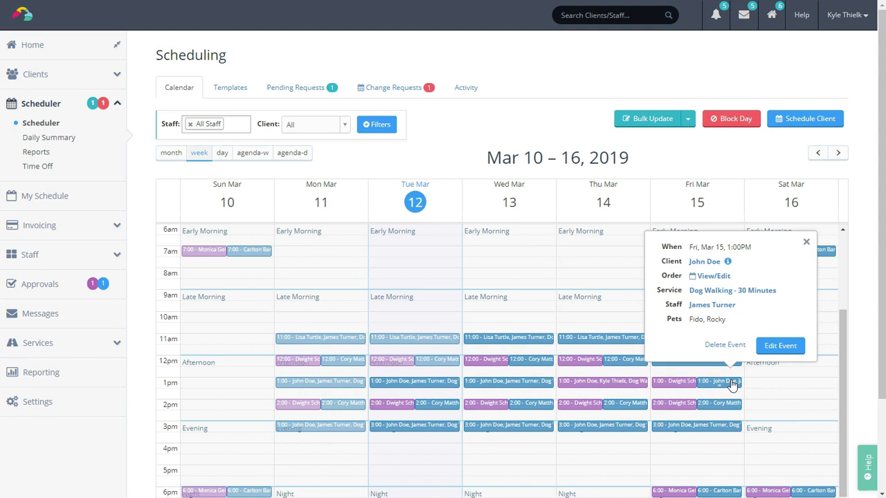
{"action": "left_click", "coordinate": [781, 346]}
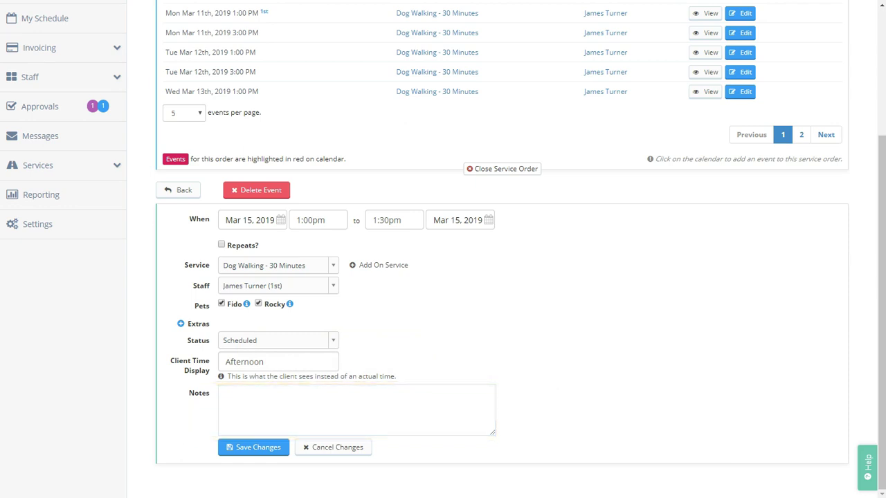
{"action": "left_click", "coordinate": [369, 447]}
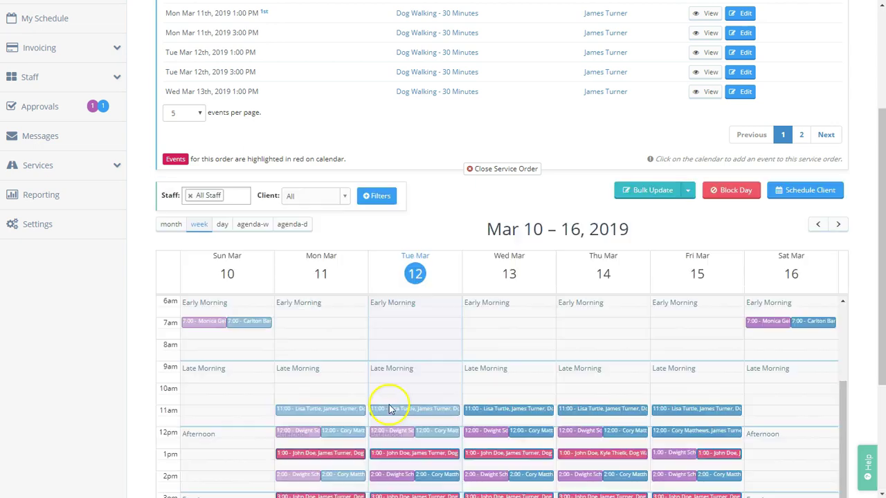
{"action": "left_click", "coordinate": [501, 173]}
{"action": "scroll", "coordinate": [871, 261], "scroll_direction": "up", "scroll_amount": 2}
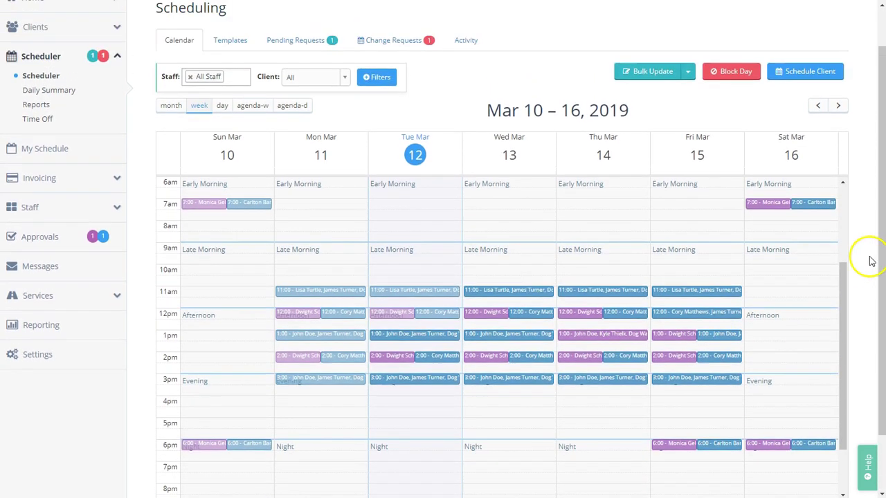
{"action": "scroll", "coordinate": [872, 261], "scroll_direction": "up", "scroll_amount": 1}
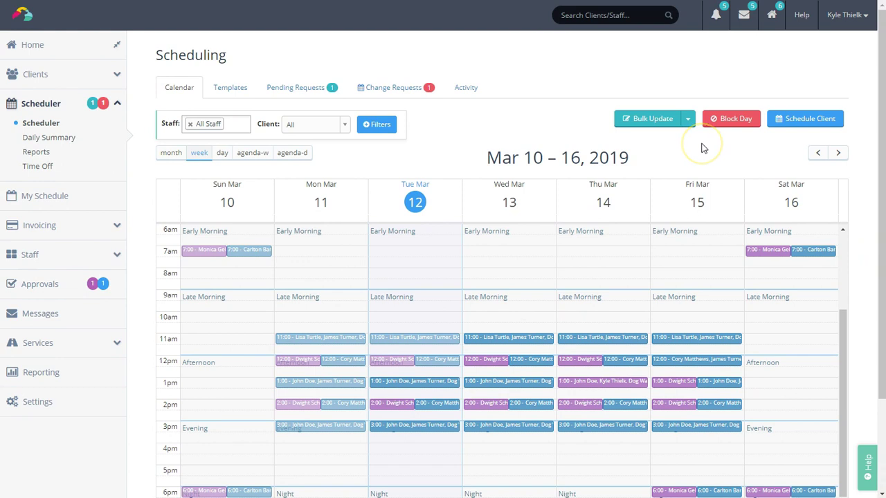
Start a bulk update and select the three purple visits at 12, 1 and 2 PM on Thursday, March 14.
{"action": "left_click", "coordinate": [648, 123]}
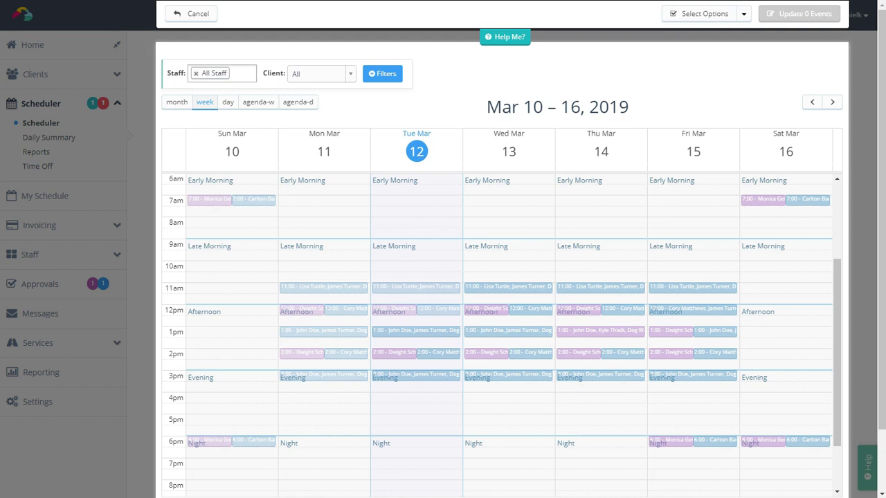
{"action": "left_click", "coordinate": [590, 312]}
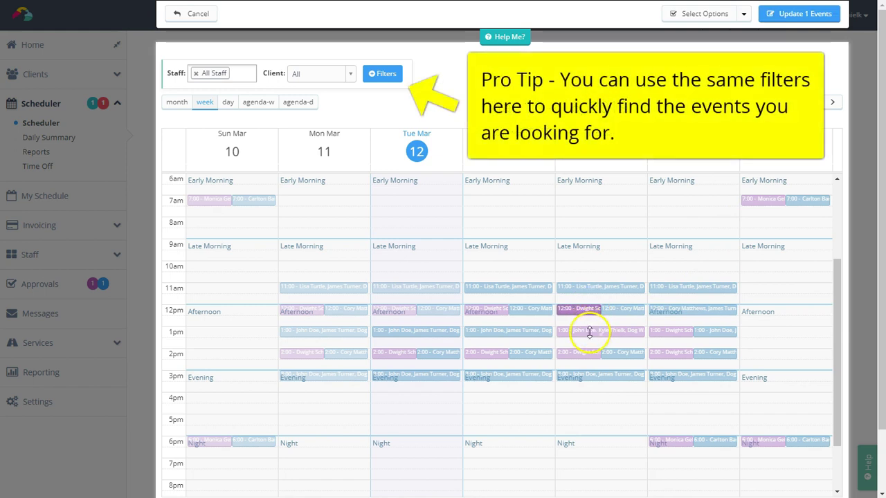
{"action": "left_click", "coordinate": [588, 331]}
{"action": "left_click", "coordinate": [590, 355]}
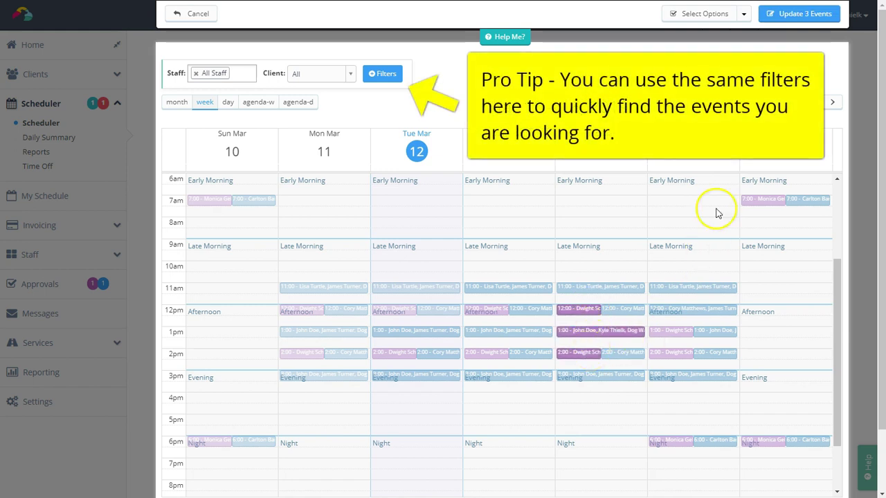
Choose the first listed staff member for reassigning the three selected visits, and exit the bulk update without applying it.
{"action": "left_click", "coordinate": [801, 20]}
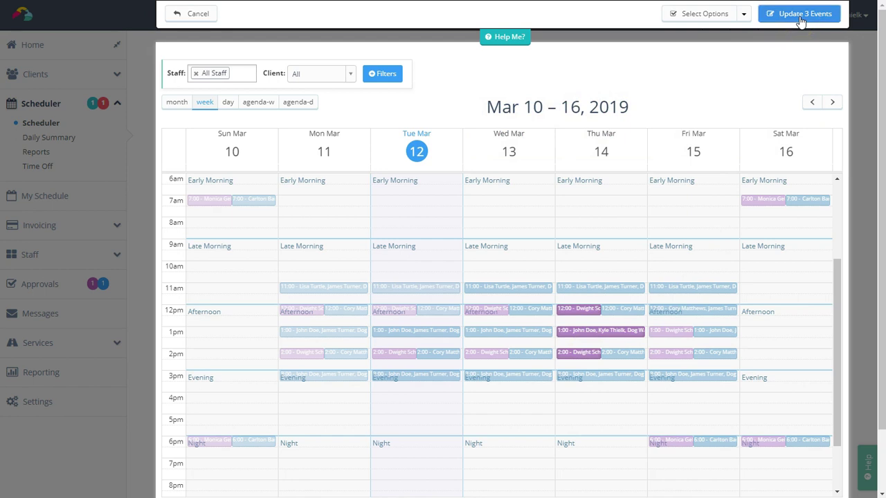
{"action": "left_click", "coordinate": [332, 112]}
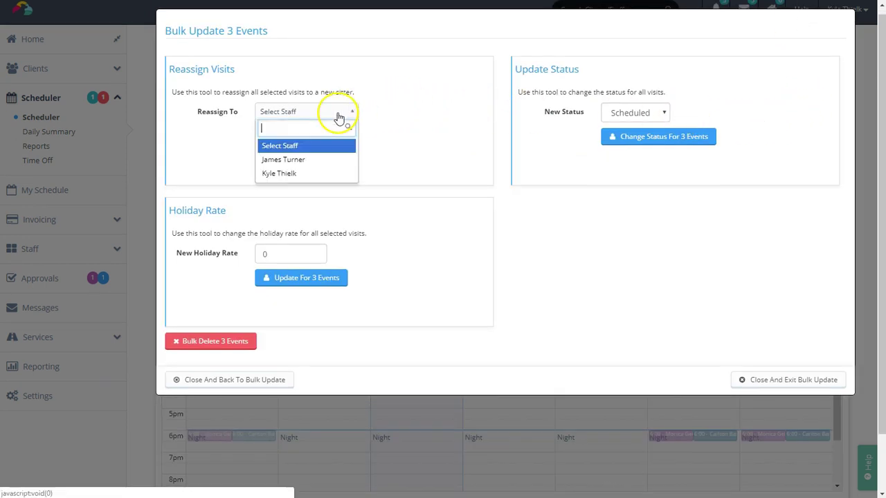
{"action": "left_click", "coordinate": [311, 159]}
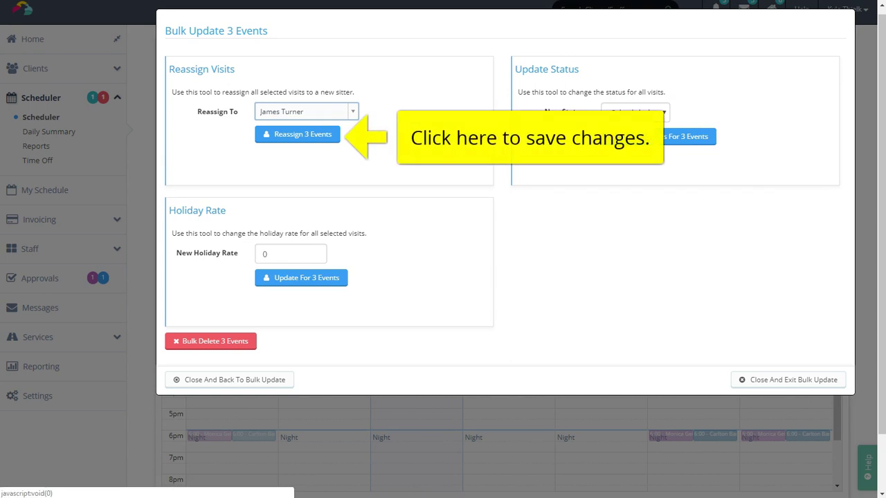
{"action": "left_click", "coordinate": [783, 385]}
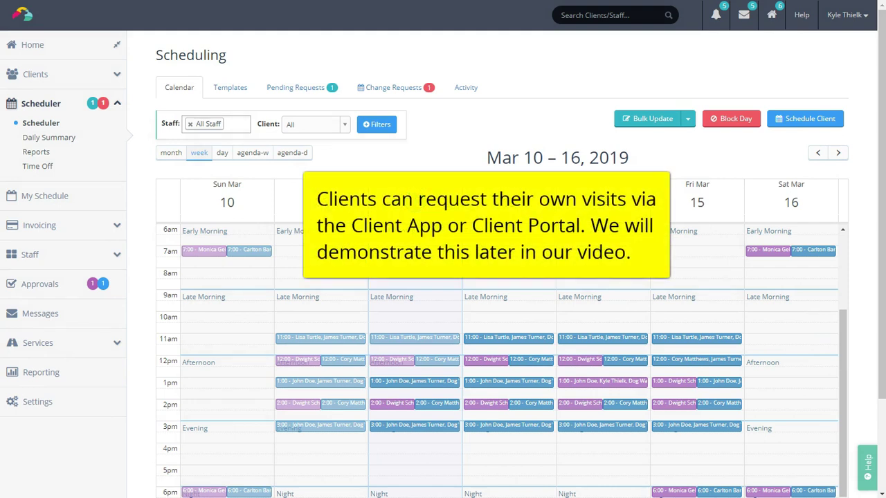
Start scheduling services for the client who owns Fido and Rocky, under a new invoice.
{"action": "left_click", "coordinate": [803, 120]}
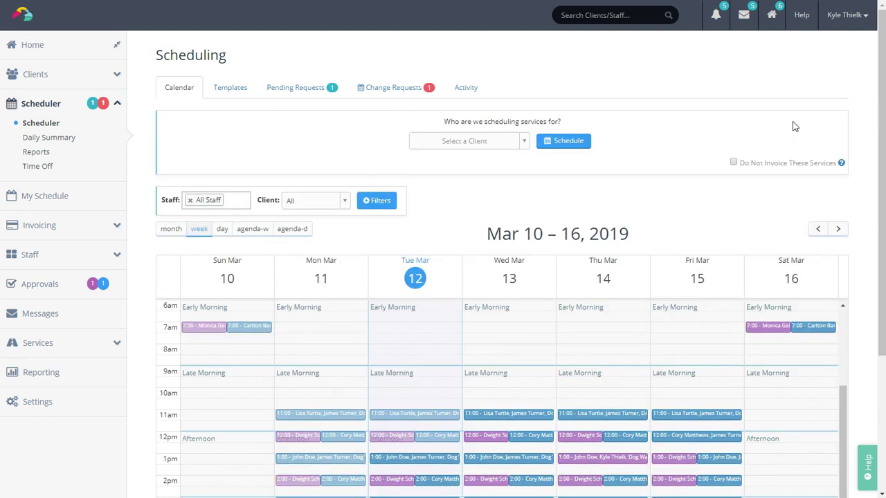
{"action": "left_click", "coordinate": [483, 142]}
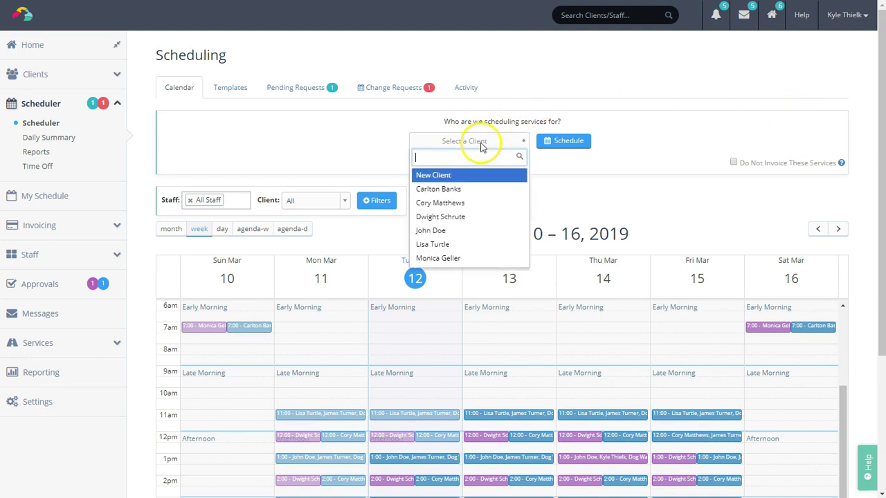
{"action": "left_click", "coordinate": [446, 232]}
{"action": "left_click", "coordinate": [565, 142]}
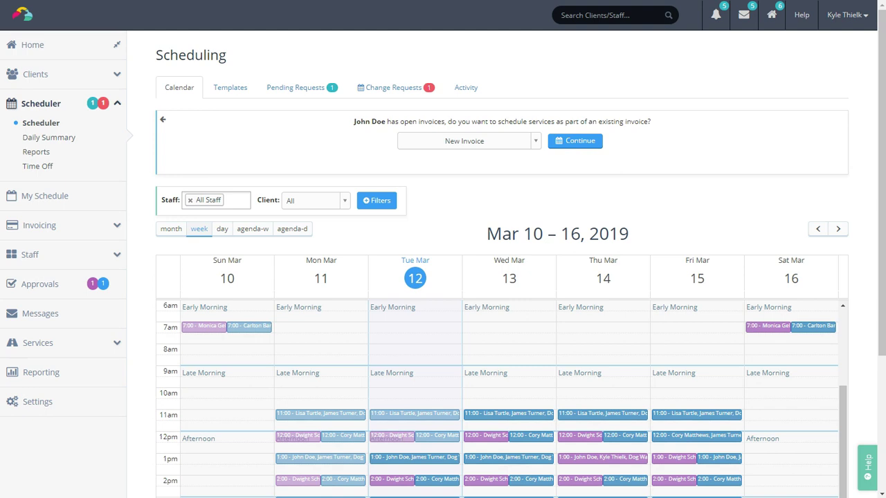
{"action": "left_click", "coordinate": [537, 144]}
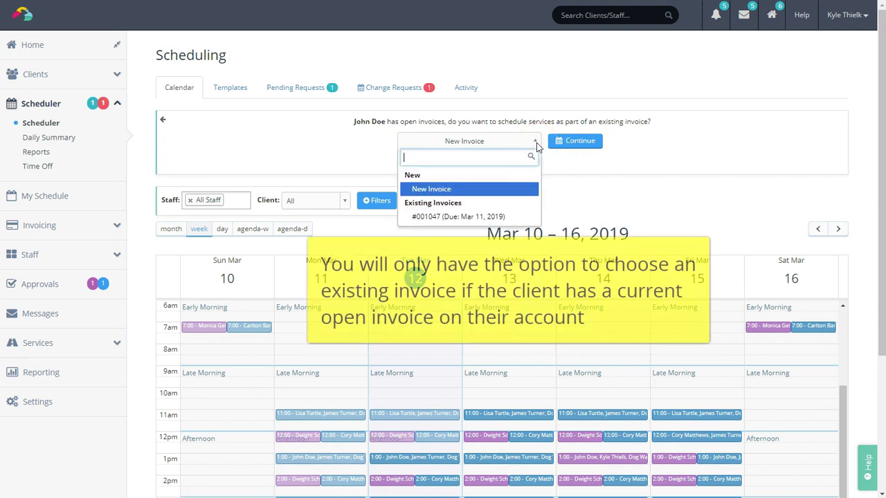
{"action": "left_click", "coordinate": [519, 193]}
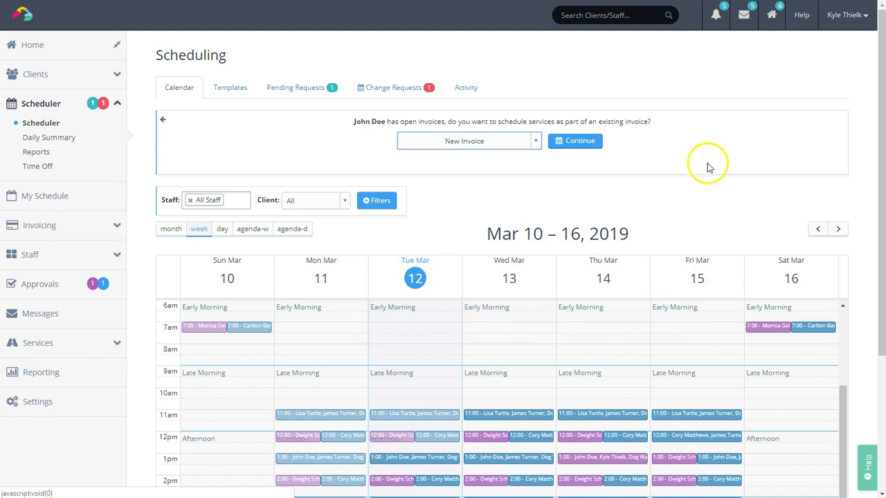
{"action": "left_click", "coordinate": [590, 141]}
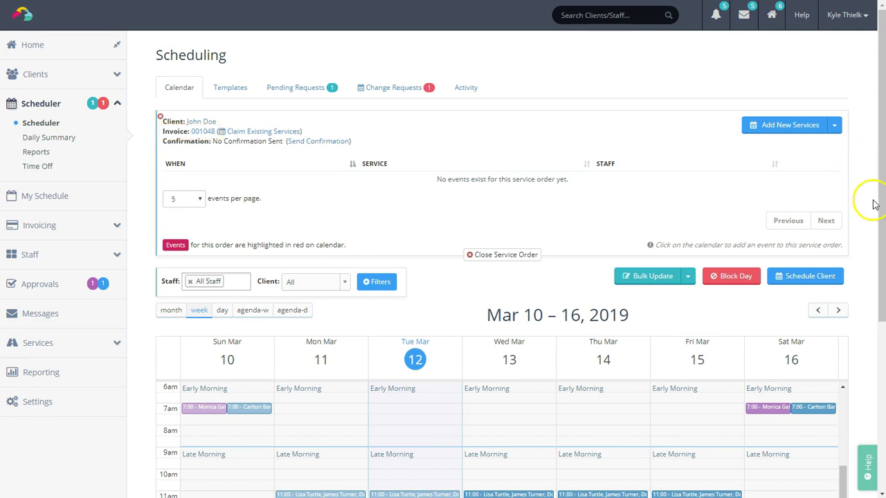
Open a new event from the calendar at 11:00 AM on Saturday, March 16, and cancel it.
{"action": "scroll", "coordinate": [866, 235], "scroll_direction": "down", "scroll_amount": 2}
{"action": "scroll", "coordinate": [838, 372], "scroll_direction": "down", "scroll_amount": 2}
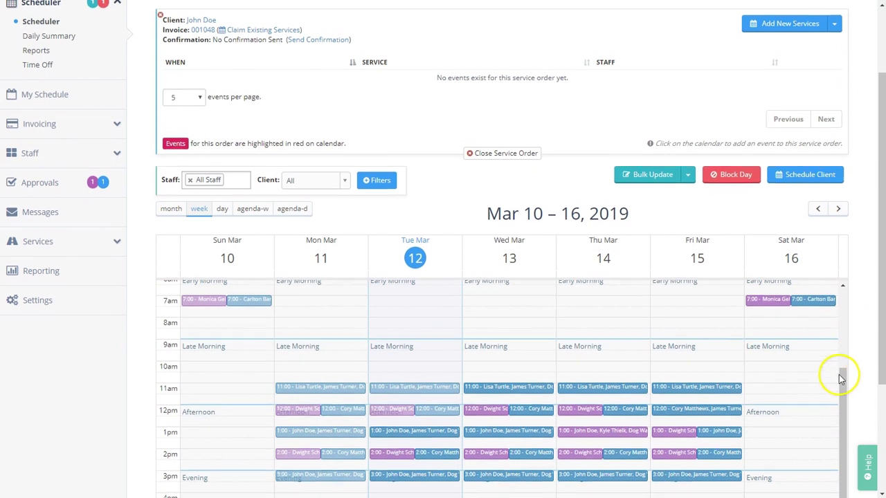
{"action": "left_click", "coordinate": [783, 383]}
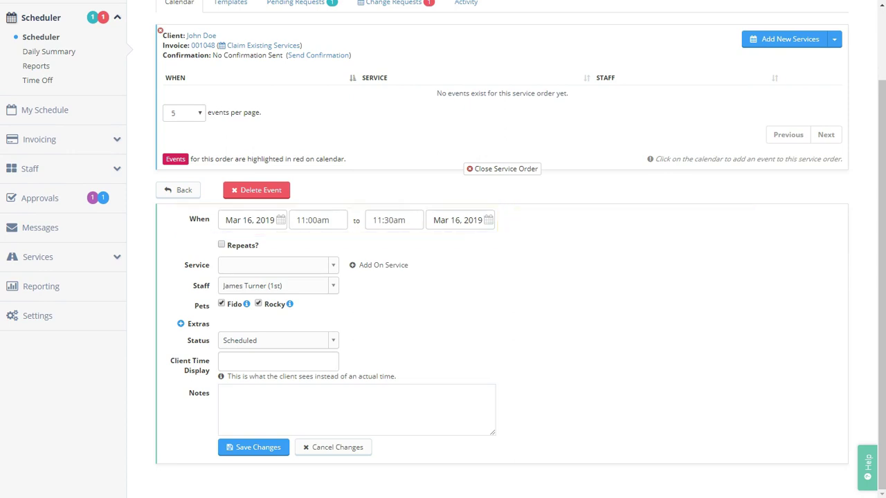
{"action": "left_click", "coordinate": [361, 449]}
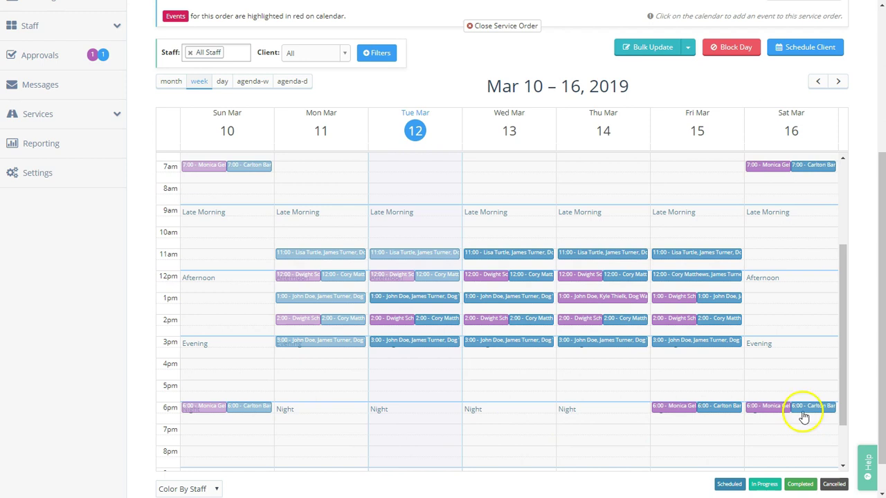
Open a blank event form by adding a new service to the service order, and cancel it.
{"action": "scroll", "coordinate": [858, 383], "scroll_direction": "up", "scroll_amount": 5}
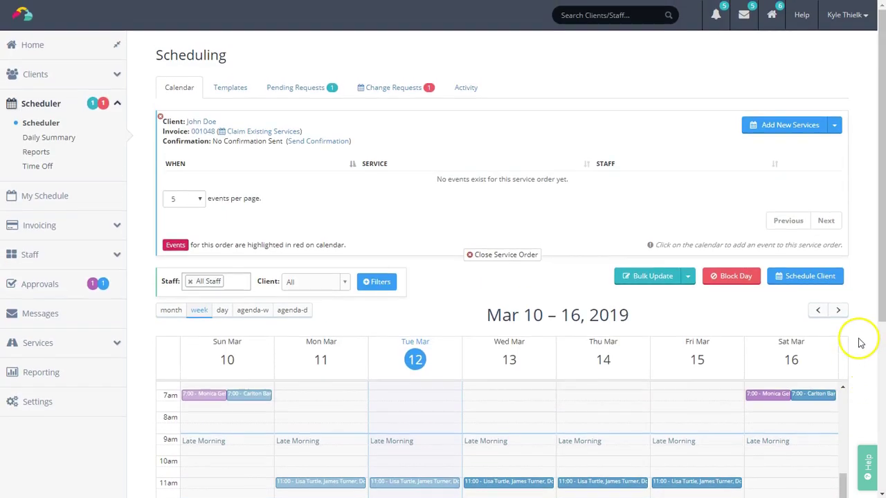
{"action": "left_click", "coordinate": [781, 129]}
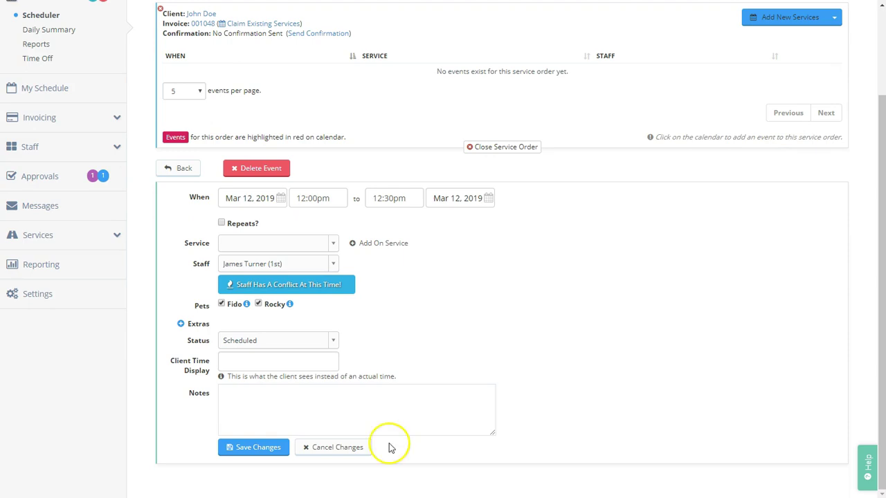
{"action": "left_click", "coordinate": [337, 447]}
{"action": "scroll", "coordinate": [868, 385], "scroll_direction": "up", "scroll_amount": 3}
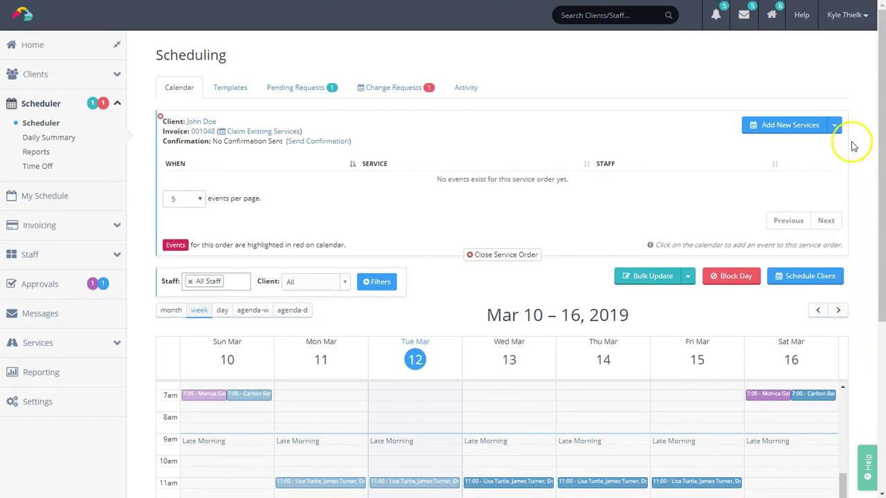
Start a trip for the service order from Apr 18 to Apr 21, 2019, with Dog Sitting - 30 Minutes as the primary service.
{"action": "left_click", "coordinate": [834, 125]}
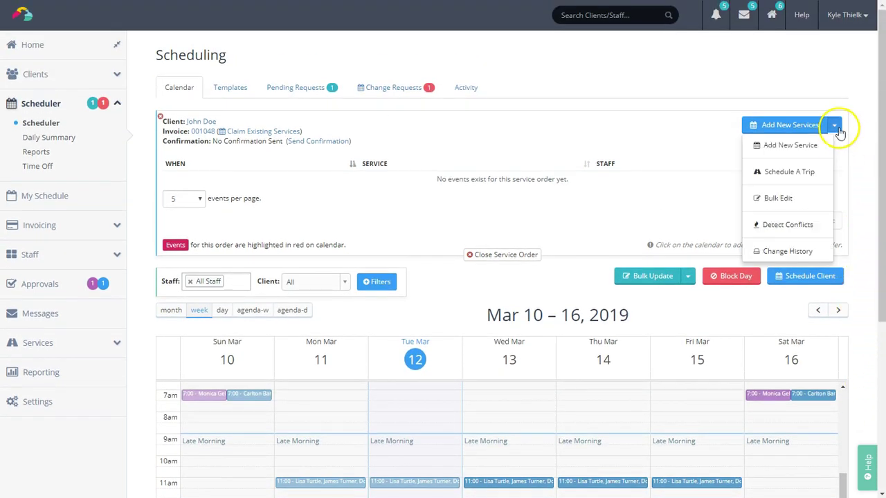
{"action": "left_click", "coordinate": [817, 175]}
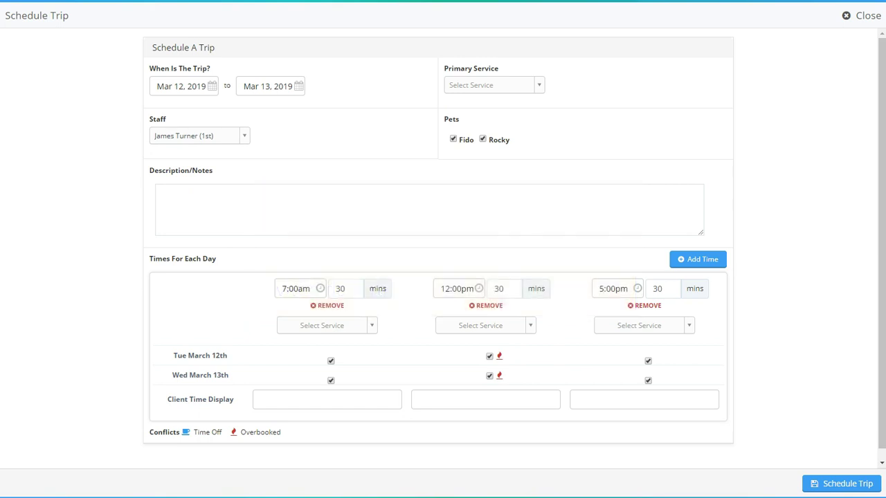
{"action": "left_click", "coordinate": [212, 86]}
{"action": "left_click", "coordinate": [258, 109]}
{"action": "left_click", "coordinate": [227, 177]}
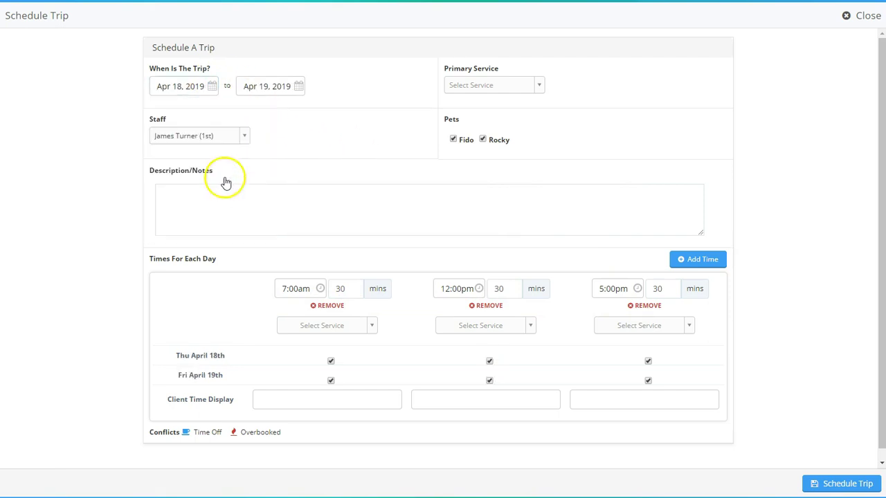
{"action": "left_click", "coordinate": [298, 86]}
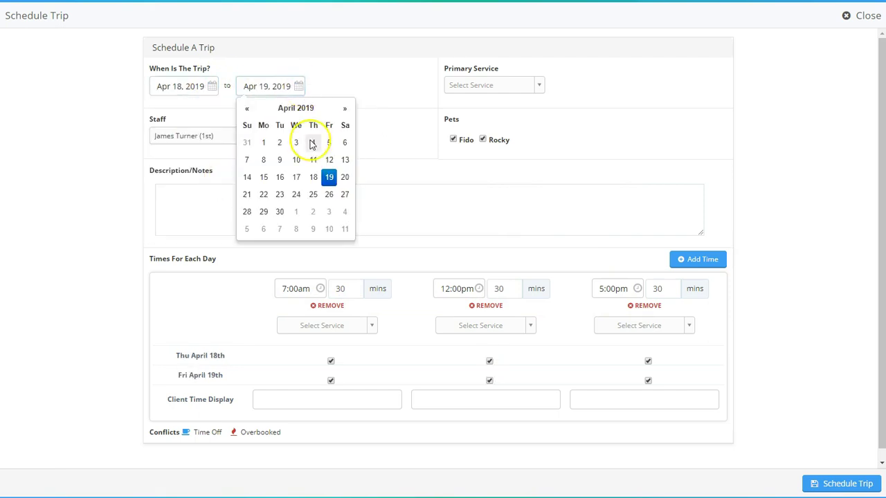
{"action": "left_click", "coordinate": [247, 194]}
{"action": "left_click", "coordinate": [453, 85]}
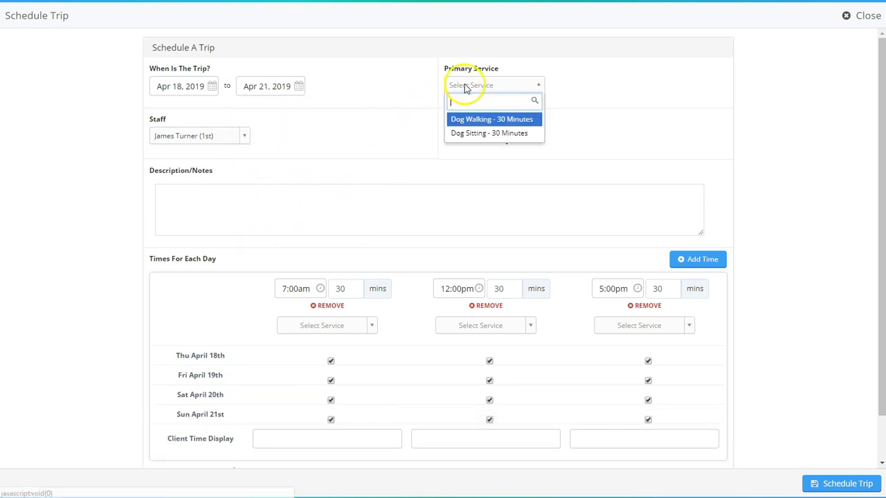
{"action": "left_click", "coordinate": [487, 134]}
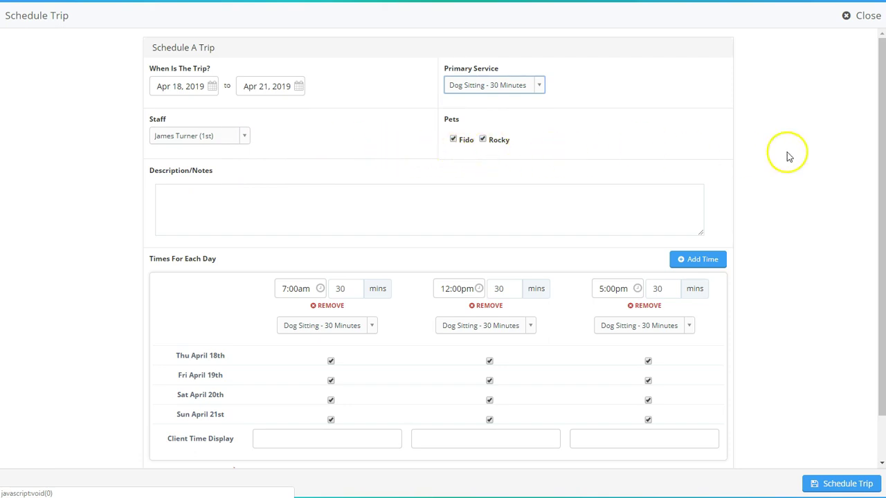
Limit the daily visits to 8:00am and 5:00pm, excluding the 8:00am visit on Thu April 18th and the 5:00pm visit on Sun April 21st.
{"action": "scroll", "coordinate": [790, 157], "scroll_direction": "down", "scroll_amount": 2}
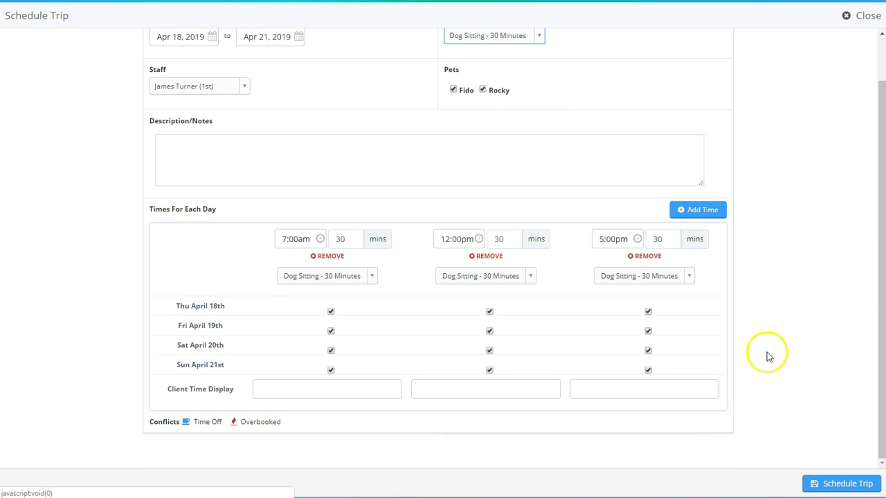
{"action": "left_click", "coordinate": [292, 241]}
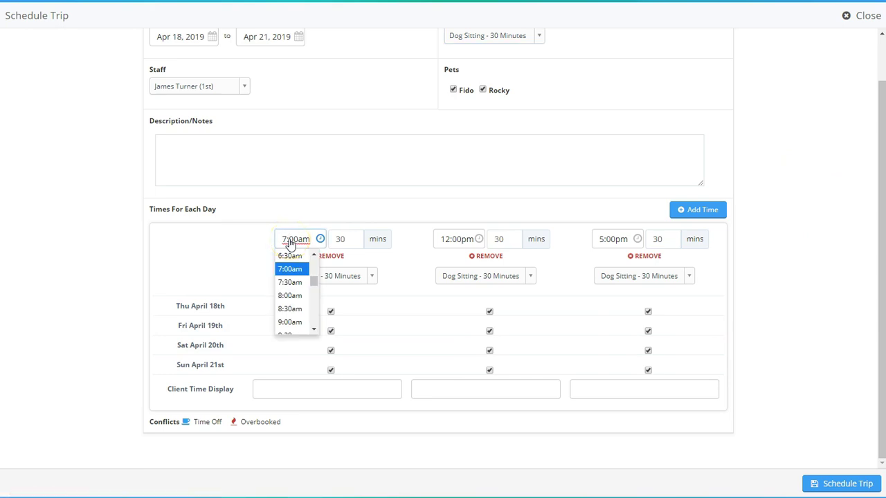
{"action": "left_click", "coordinate": [290, 296]}
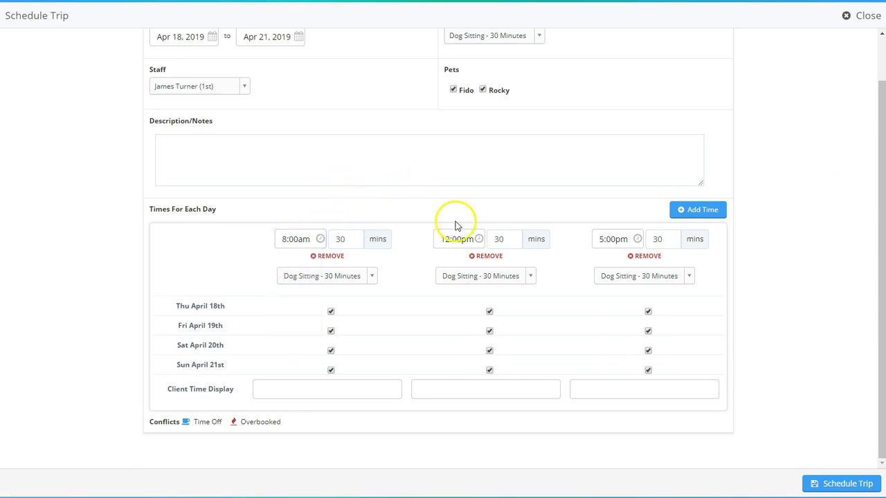
{"action": "left_click", "coordinate": [488, 259]}
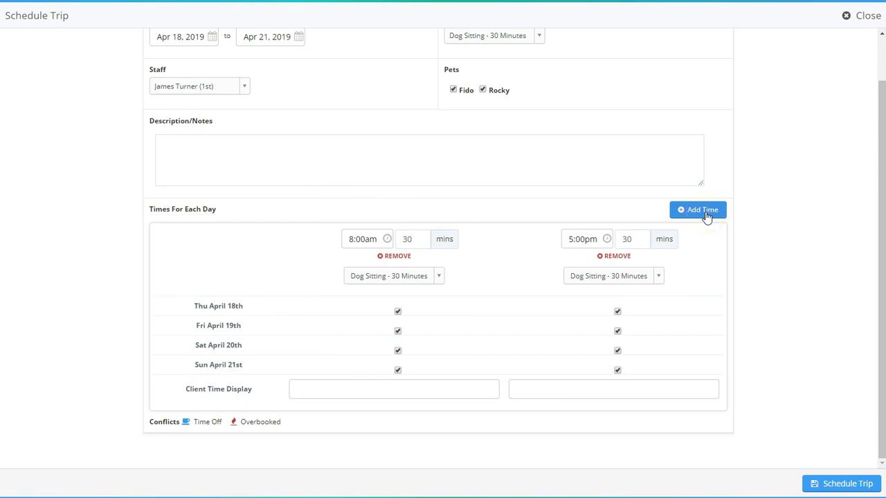
{"action": "left_click", "coordinate": [399, 312]}
{"action": "left_click", "coordinate": [617, 371]}
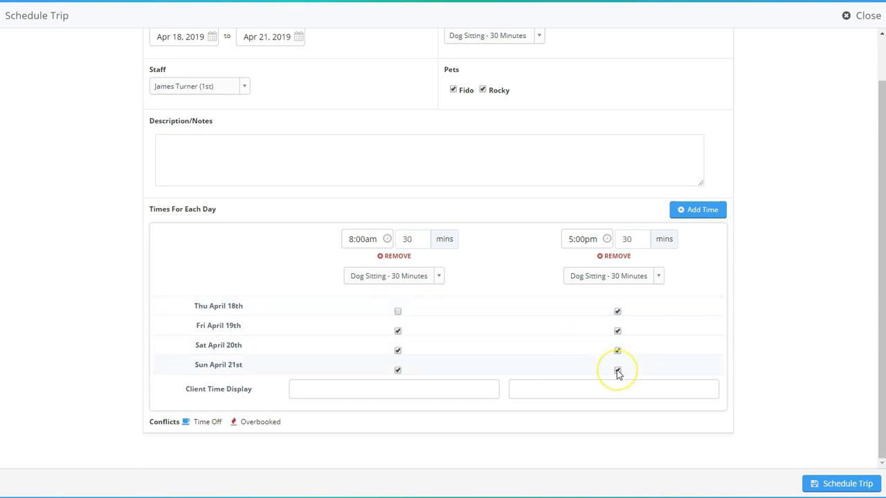
Label the client time displays Morning for the 8:00am visits and Night for the 5:00pm visits, and schedule the trip.
{"action": "left_click", "coordinate": [440, 389]}
{"action": "type", "text": "Morning"}
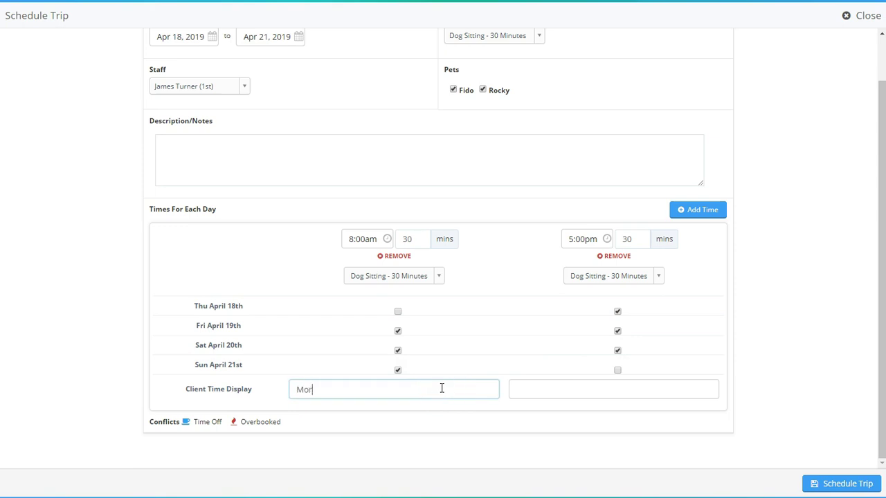
{"action": "key", "text": "Tab"}
{"action": "type", "text": "Night"}
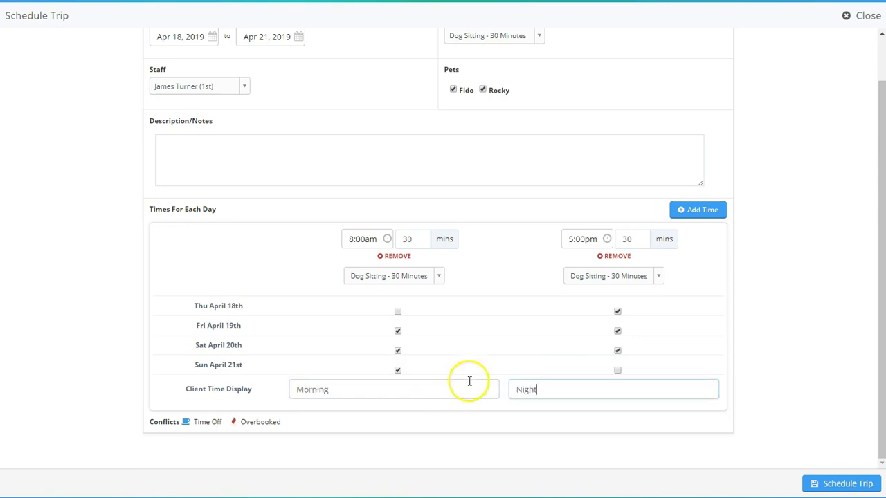
{"action": "left_click", "coordinate": [824, 483]}
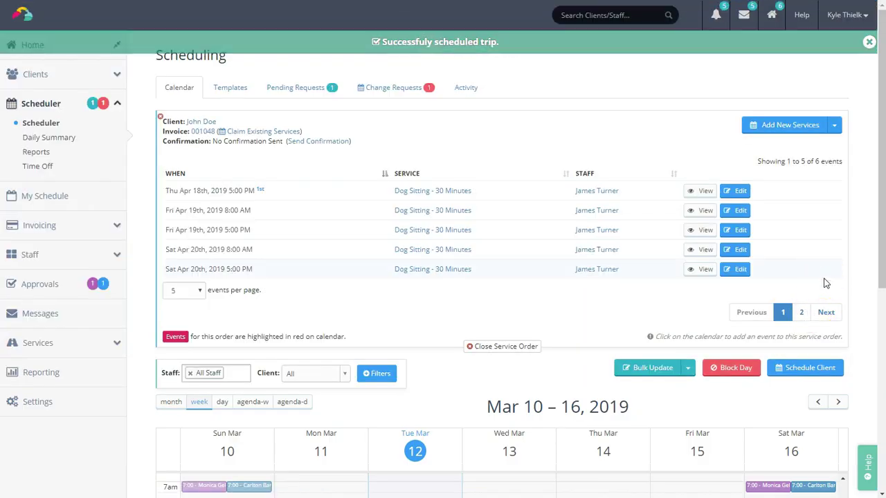
Review the invoice of the service order, and open the scheduling templates.
{"action": "left_click", "coordinate": [203, 131]}
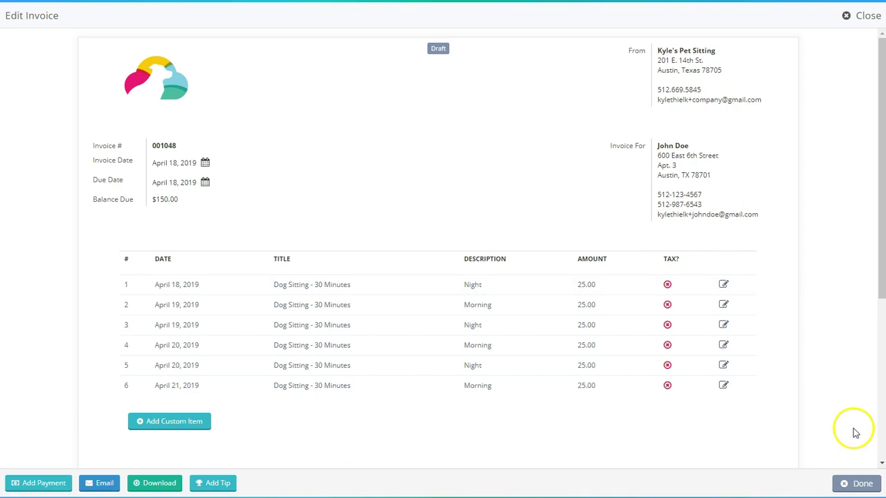
{"action": "left_click", "coordinate": [859, 483]}
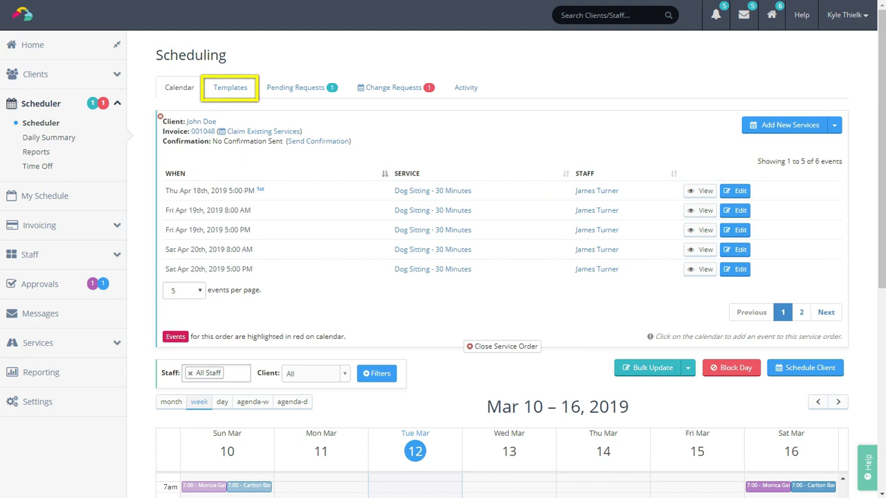
{"action": "left_click", "coordinate": [230, 87]}
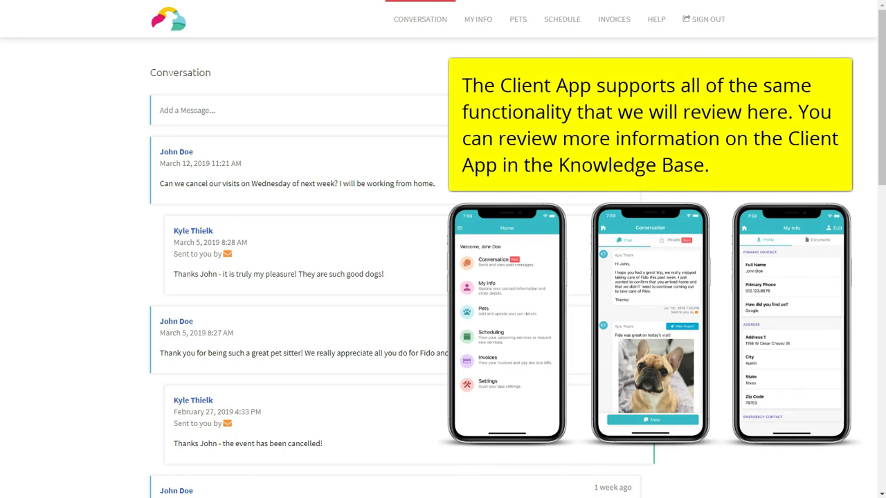
Review the conversation history in the client portal, plus the client's contact information and pet details.
{"action": "scroll", "coordinate": [443, 277], "scroll_direction": "down", "scroll_amount": 3}
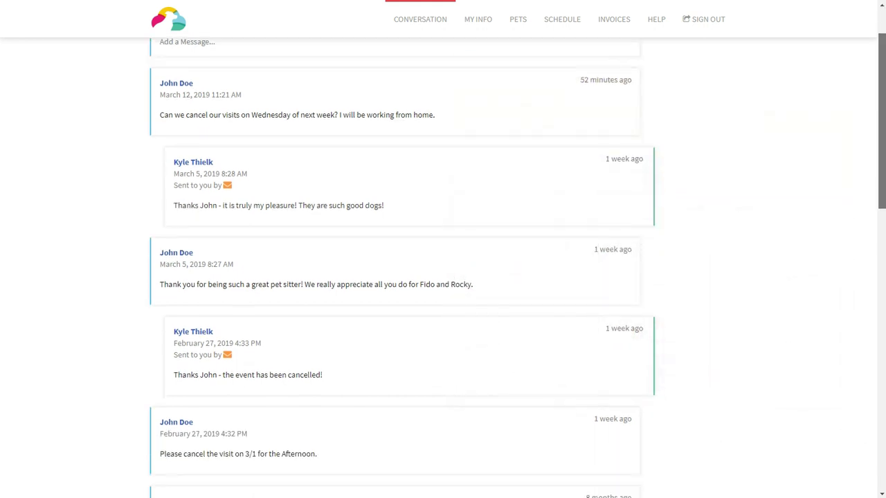
{"action": "scroll", "coordinate": [443, 277], "scroll_direction": "down", "scroll_amount": 10}
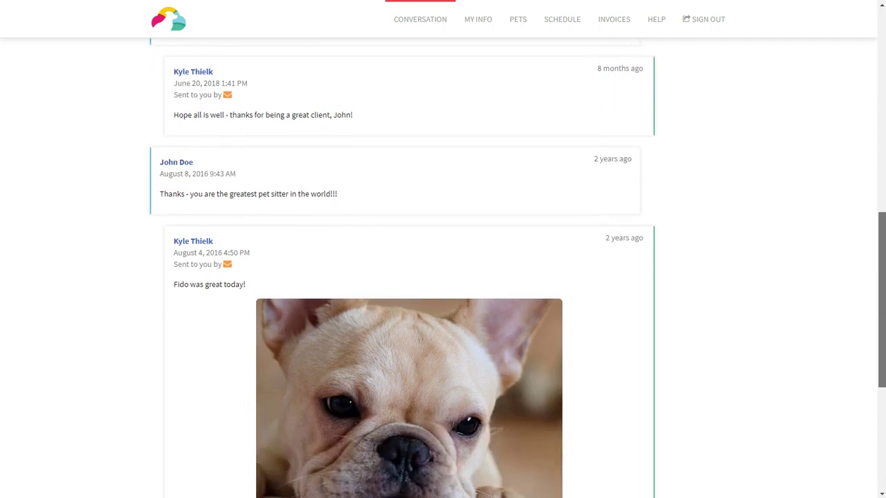
{"action": "scroll", "coordinate": [443, 277], "scroll_direction": "up", "scroll_amount": 15}
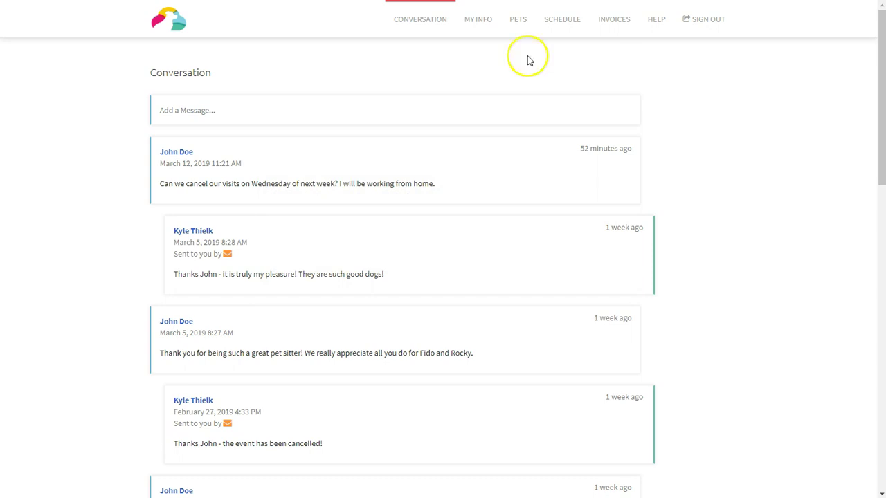
{"action": "left_click", "coordinate": [477, 22]}
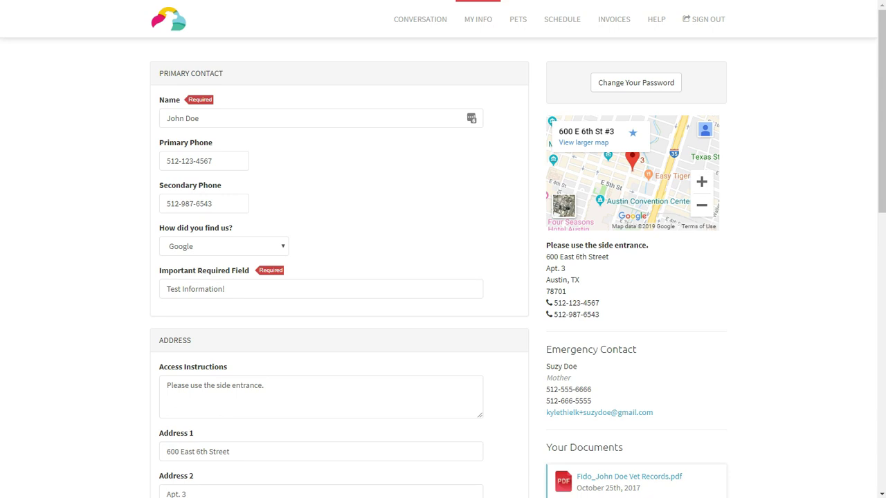
{"action": "left_click", "coordinate": [519, 22]}
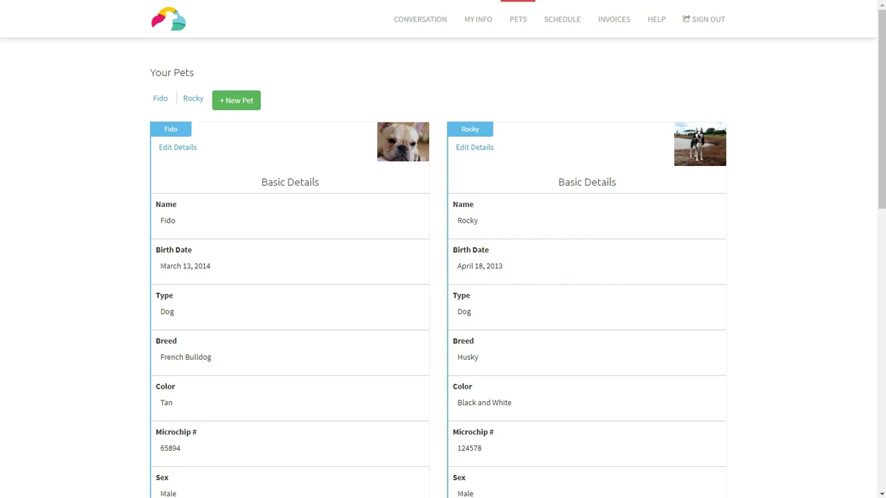
Start a new service request for multiple visits from the client portal's schedule.
{"action": "left_click", "coordinate": [569, 25]}
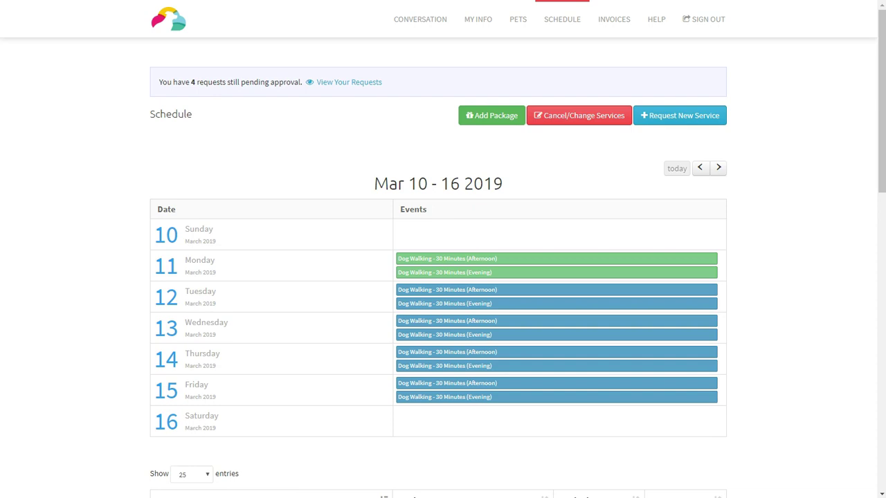
{"action": "left_click", "coordinate": [798, 108]}
{"action": "left_click", "coordinate": [716, 123]}
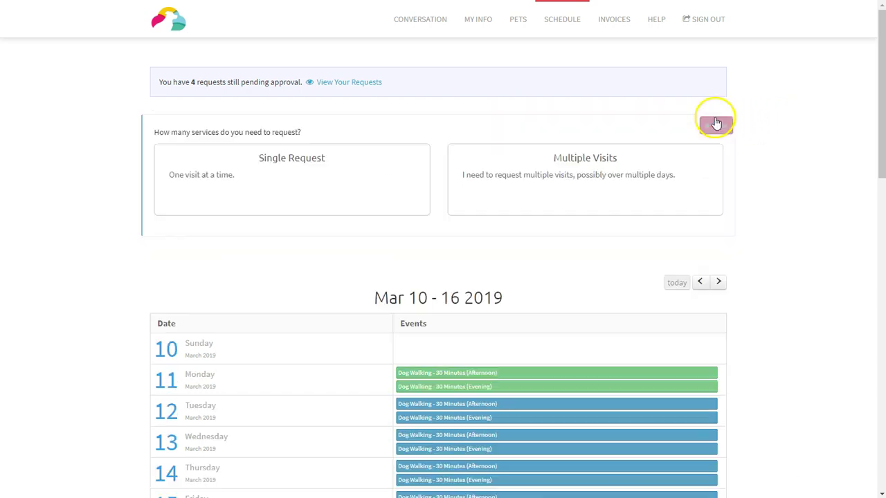
{"action": "left_click", "coordinate": [566, 208]}
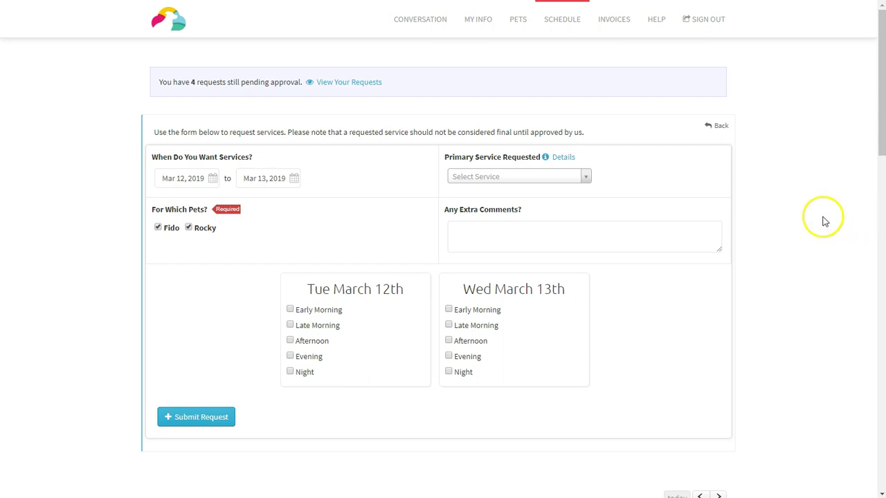
Set the request's dates to Mar 30 through Apr 1, 2019, and its primary service to Dog Sitting - 30 Minutes.
{"action": "left_click", "coordinate": [192, 178]}
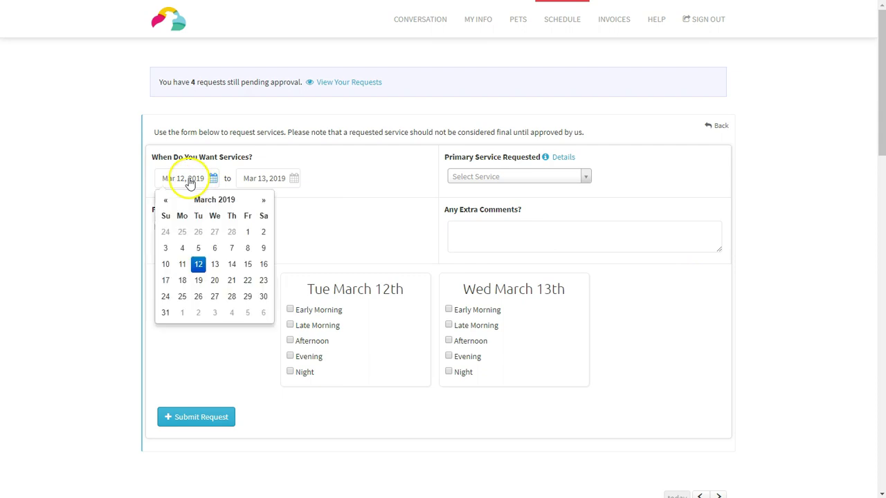
{"action": "left_click", "coordinate": [263, 296]}
{"action": "left_click", "coordinate": [267, 180]}
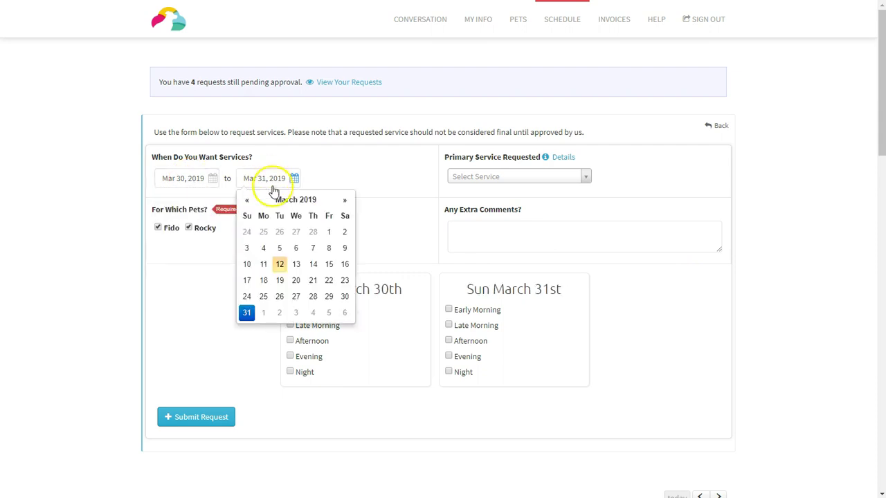
{"action": "left_click", "coordinate": [263, 311]}
{"action": "left_click", "coordinate": [504, 179]}
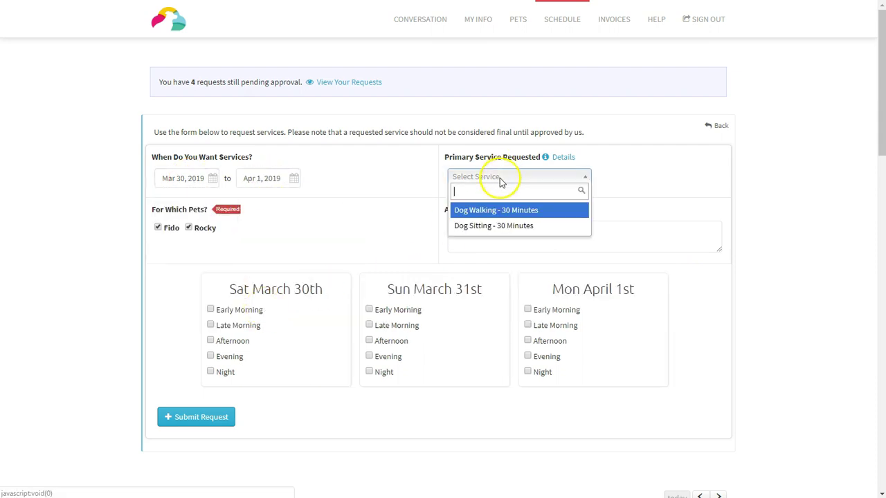
{"action": "left_click", "coordinate": [501, 225]}
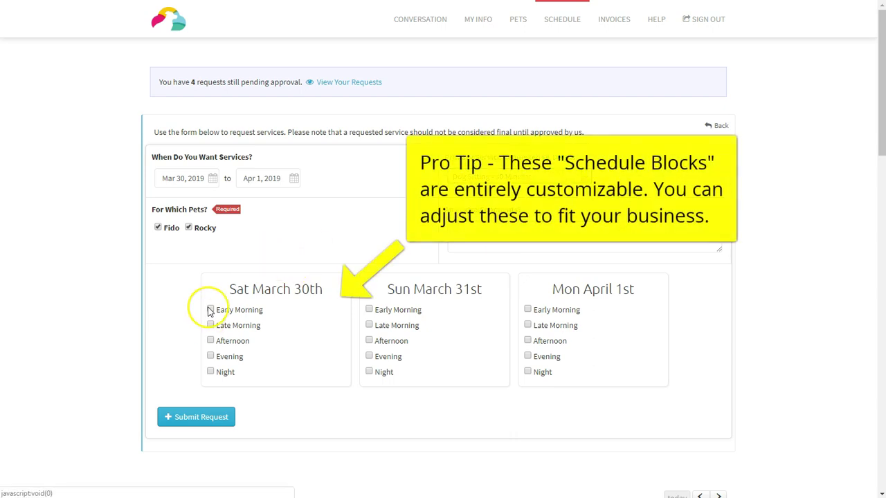
Request visits for Night on March 30th, Early Morning and Night on March 31st, and Early Morning on April 1st, and submit the request.
{"action": "left_click", "coordinate": [211, 372]}
{"action": "left_click", "coordinate": [369, 310]}
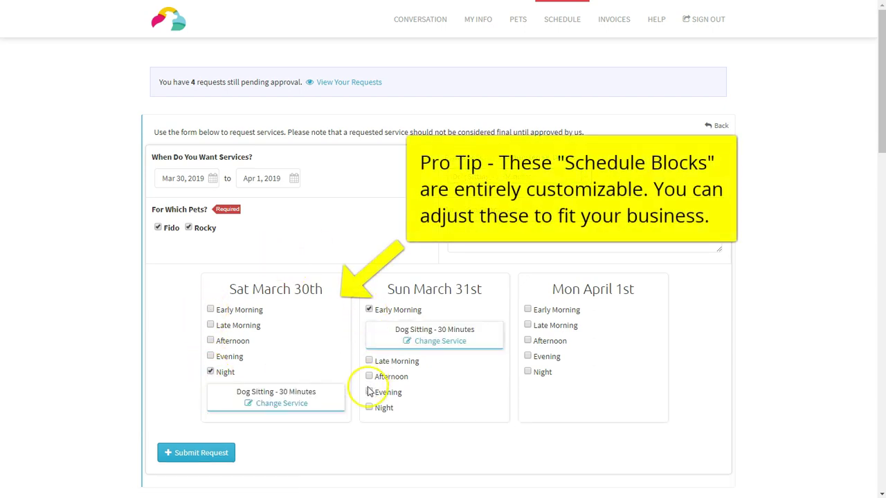
{"action": "left_click", "coordinate": [369, 407]}
{"action": "left_click", "coordinate": [527, 310]}
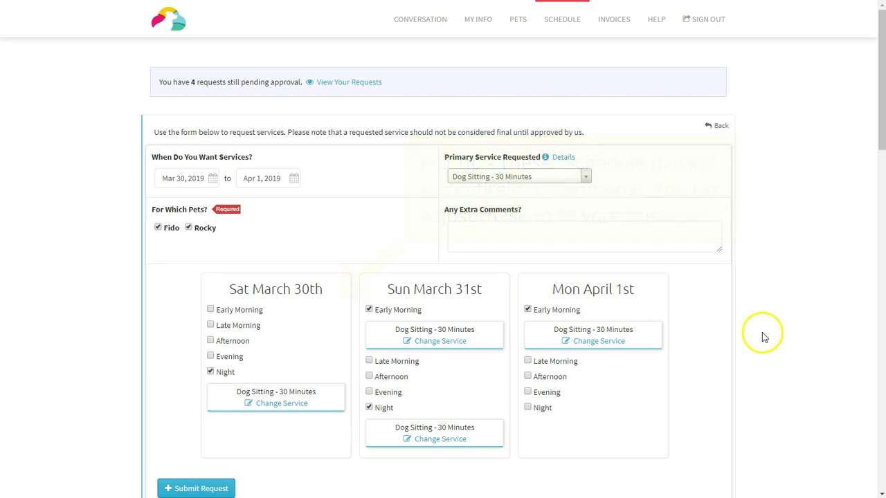
{"action": "scroll", "coordinate": [803, 337], "scroll_direction": "down", "scroll_amount": 1}
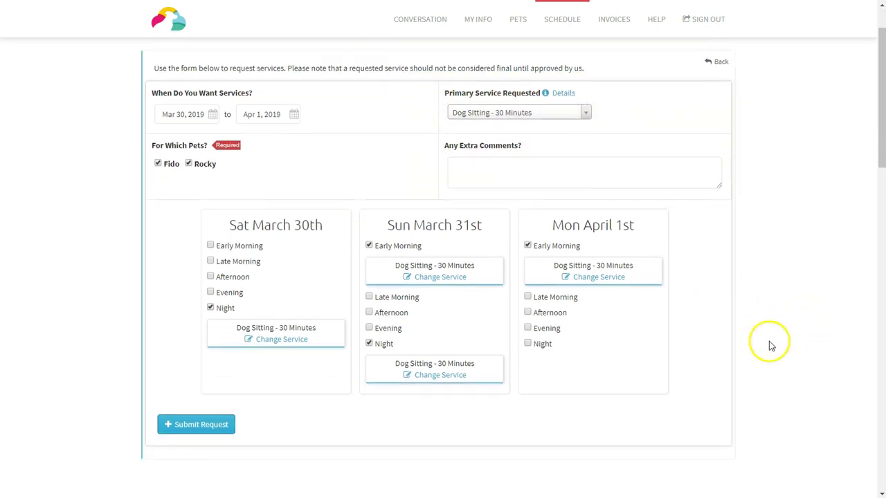
{"action": "left_click", "coordinate": [211, 418]}
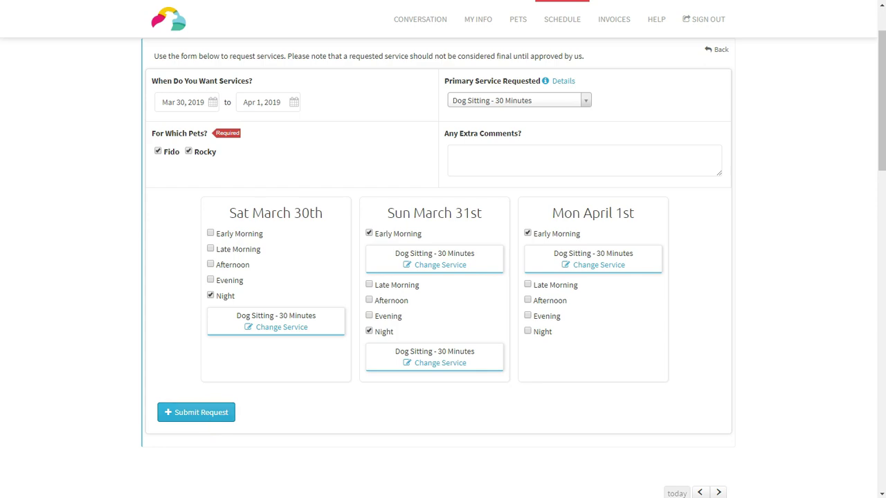
View the invoices in the client portal, and switch to the Scheduler's pending service requests.
{"action": "left_click", "coordinate": [616, 21]}
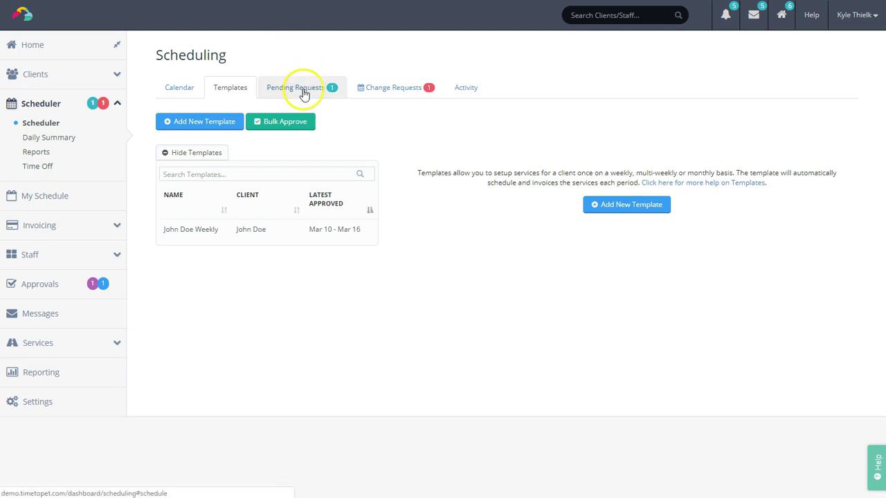
{"action": "left_click", "coordinate": [300, 94]}
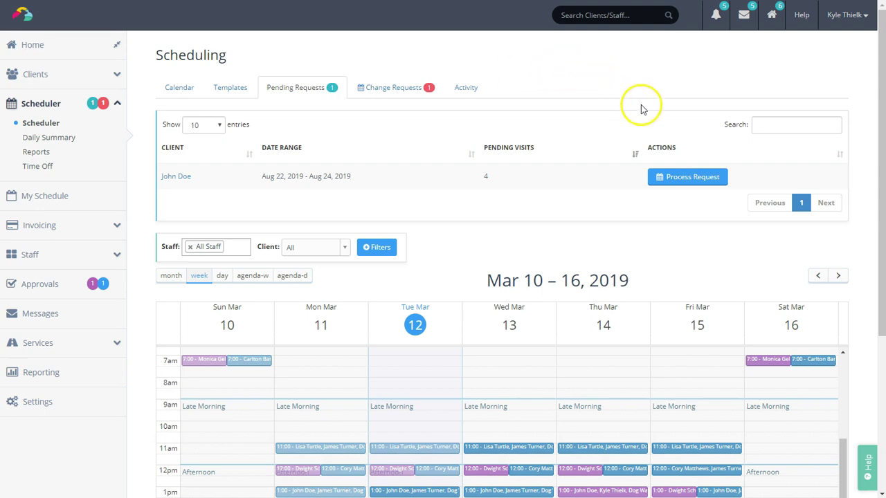
Begin processing the pending Aug 22 - Aug 24, 2019 request, open its visits for editing, and save the request.
{"action": "left_click", "coordinate": [692, 179]}
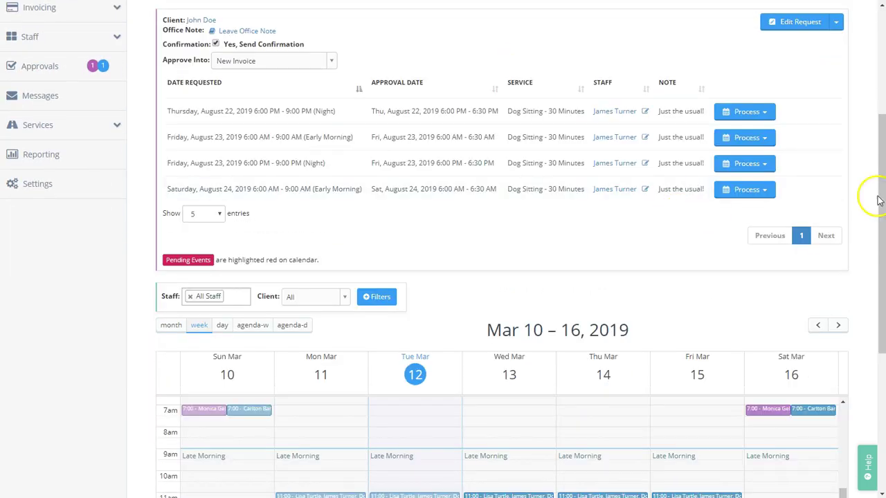
{"action": "left_click", "coordinate": [795, 25]}
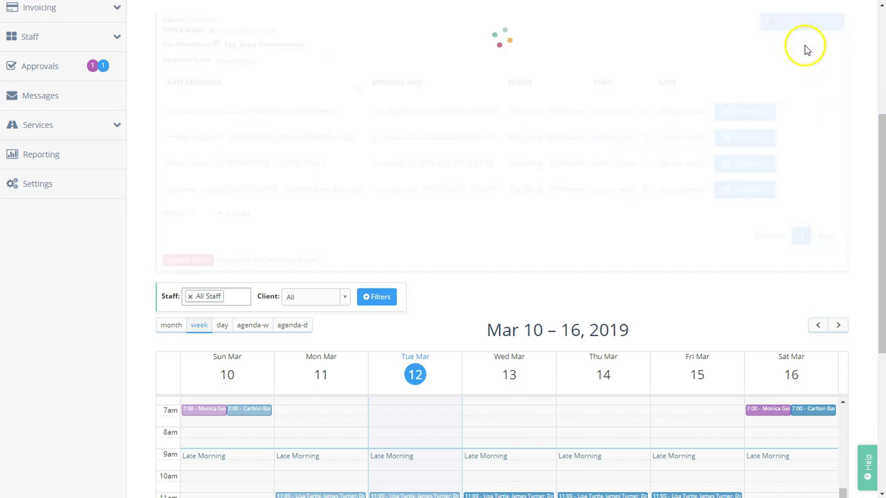
{"action": "scroll", "coordinate": [824, 209], "scroll_direction": "down", "scroll_amount": 5}
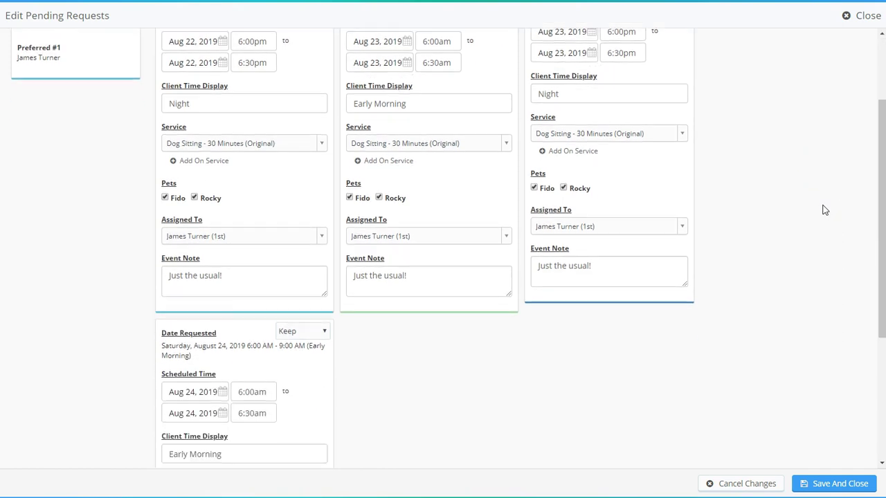
{"action": "left_click", "coordinate": [854, 487]}
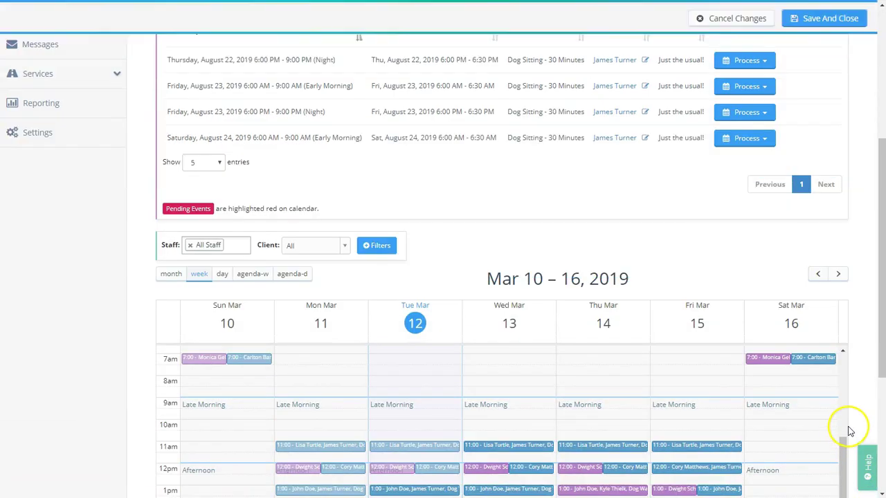
View the processing options for the August 22 visit and the approval options for the whole request.
{"action": "scroll", "coordinate": [847, 232], "scroll_direction": "up", "scroll_amount": 1}
{"action": "scroll", "coordinate": [796, 149], "scroll_direction": "up", "scroll_amount": 1}
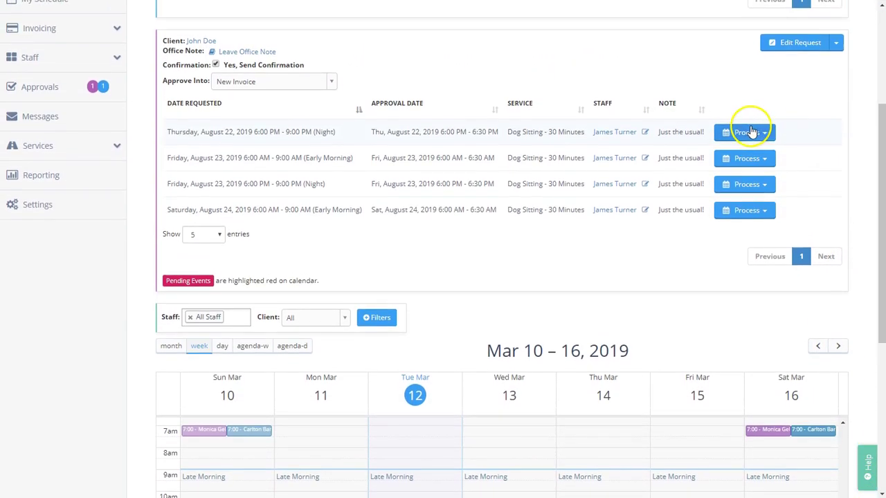
{"action": "left_click", "coordinate": [764, 141]}
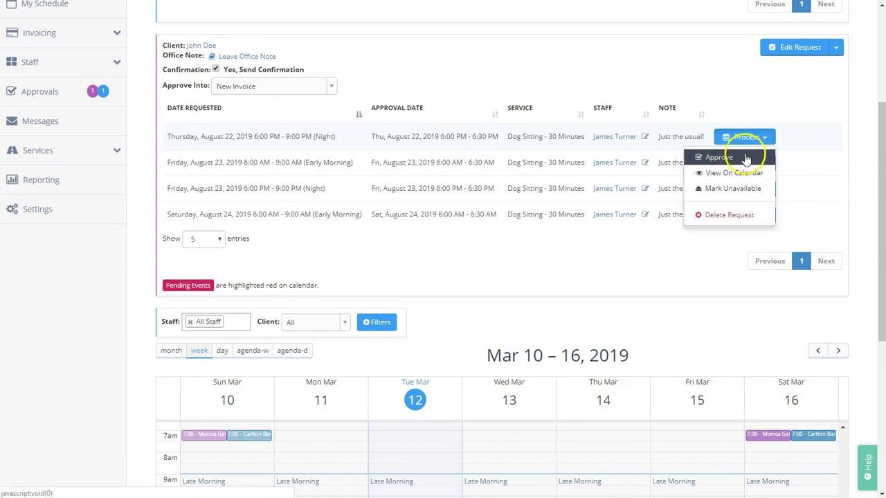
{"action": "left_click", "coordinate": [836, 49]}
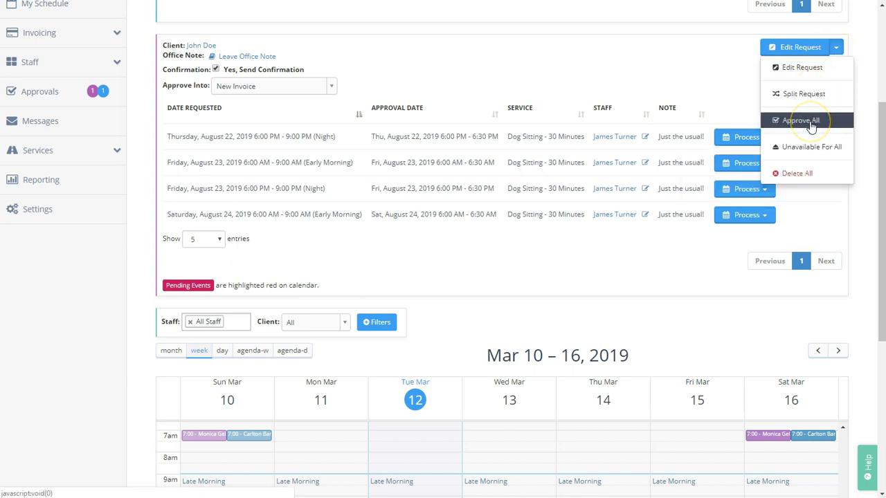
{"action": "left_click", "coordinate": [631, 55]}
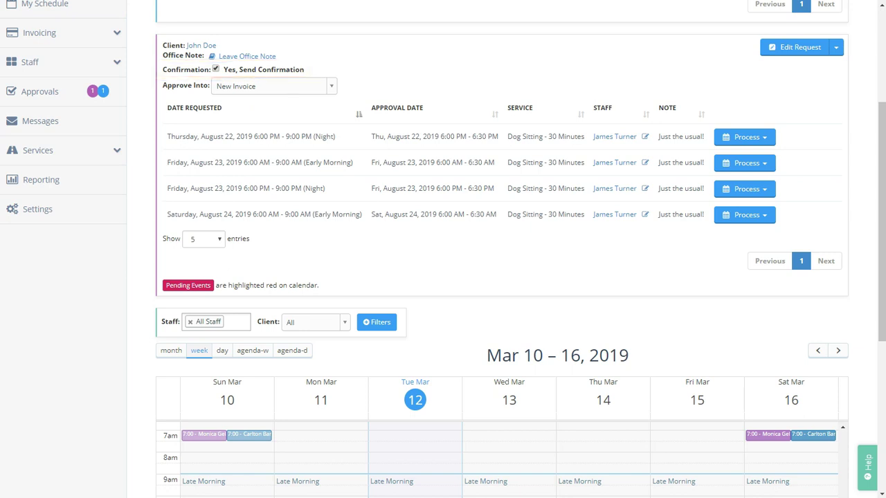
Search for the client who made the pending request and open their profile.
{"action": "scroll", "coordinate": [549, 56], "scroll_direction": "up", "scroll_amount": 3}
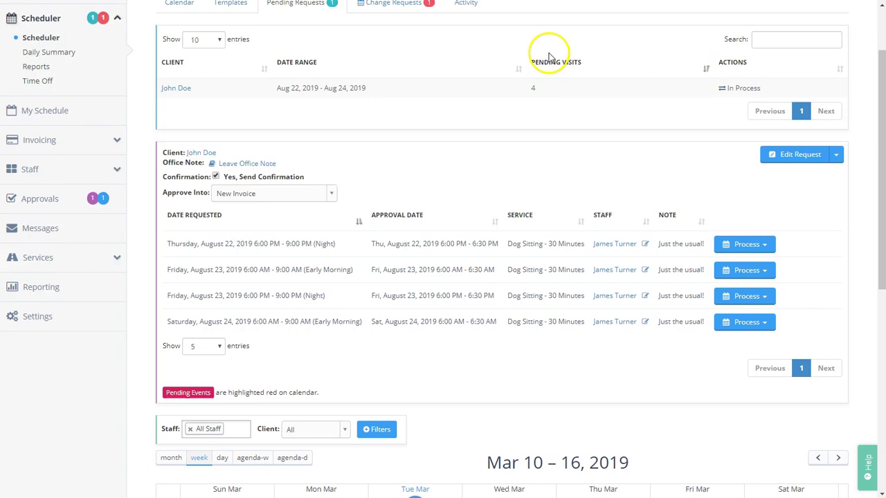
{"action": "left_click", "coordinate": [575, 15]}
{"action": "type", "text": "john d"}
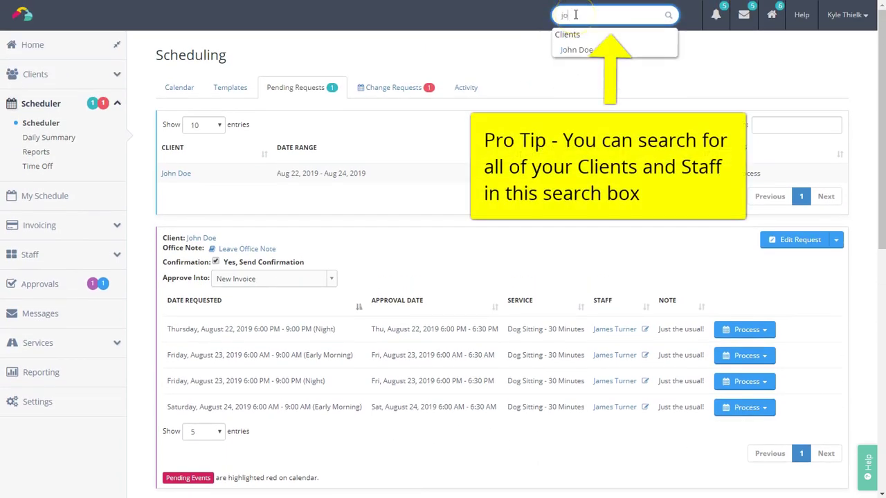
{"action": "left_click", "coordinate": [576, 50]}
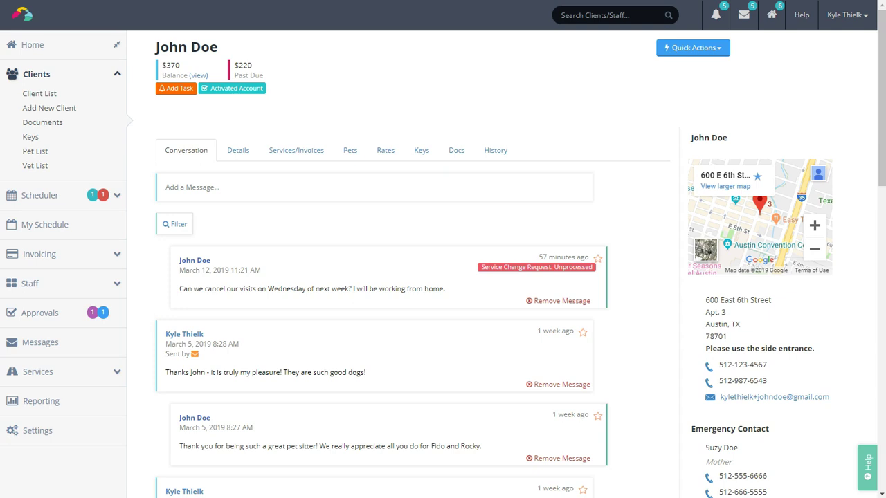
Review the client's contact details and their list of services and invoices.
{"action": "left_click", "coordinate": [238, 151]}
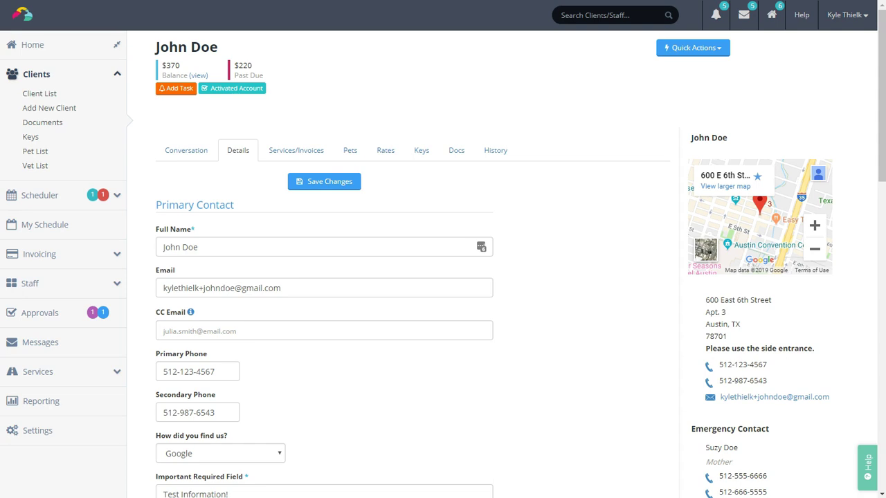
{"action": "left_click", "coordinate": [297, 151]}
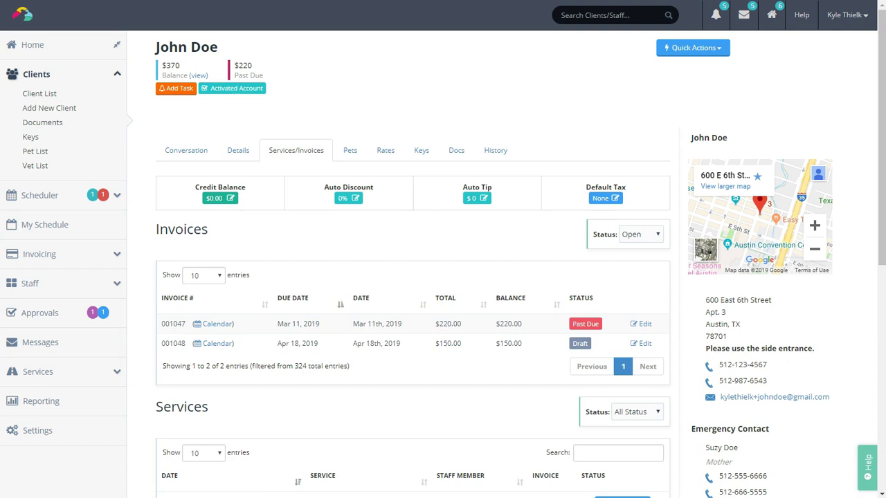
{"action": "scroll", "coordinate": [443, 249], "scroll_direction": "down", "scroll_amount": 2}
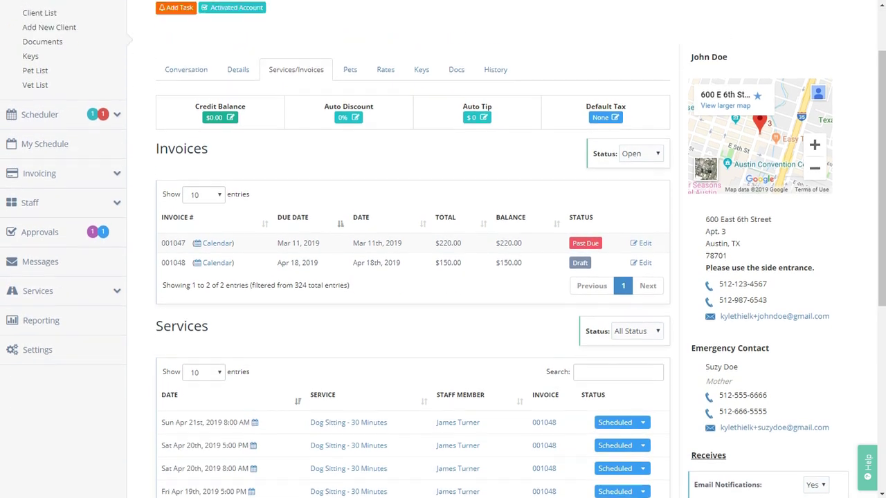
{"action": "scroll", "coordinate": [443, 249], "scroll_direction": "up", "scroll_amount": 2}
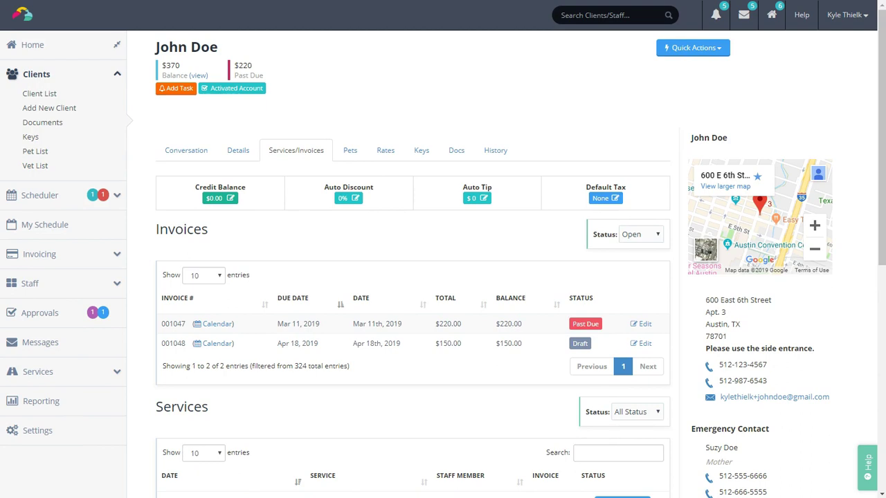
View the client's pets, custom service rates, and keys.
{"action": "left_click", "coordinate": [350, 151]}
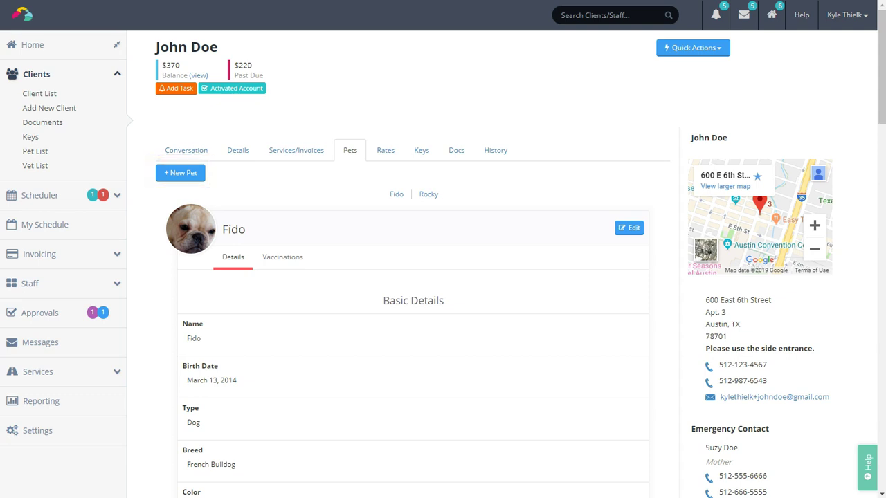
{"action": "left_click", "coordinate": [384, 148]}
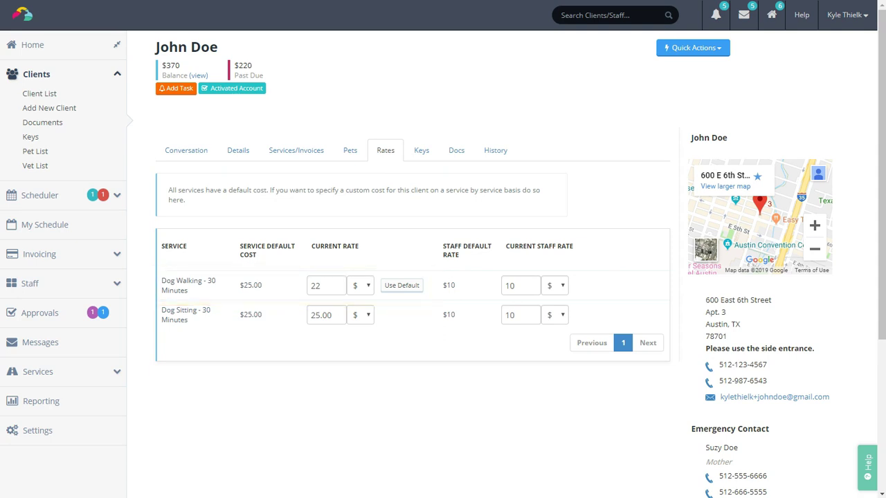
{"action": "left_click", "coordinate": [421, 150]}
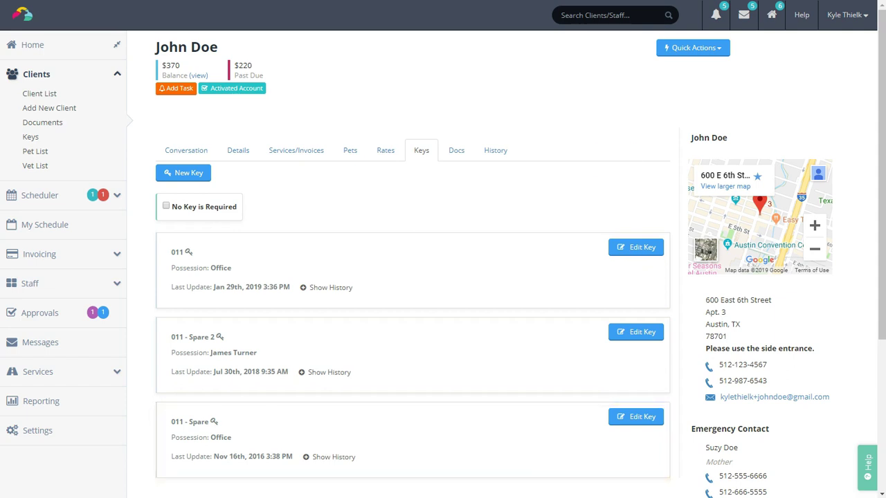
Assign the client's key 011 to the first listed staff member and save the key.
{"action": "left_click", "coordinate": [633, 254]}
{"action": "left_click", "coordinate": [413, 113]}
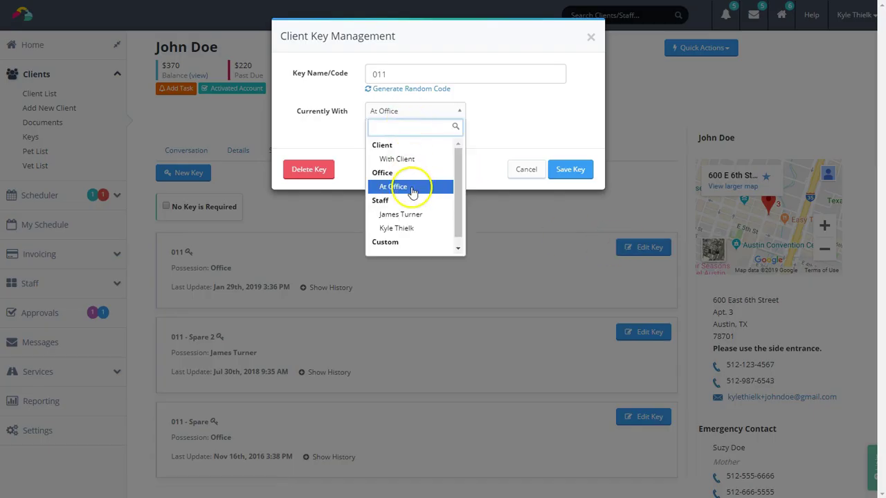
{"action": "left_click", "coordinate": [401, 214]}
{"action": "left_click", "coordinate": [573, 171]}
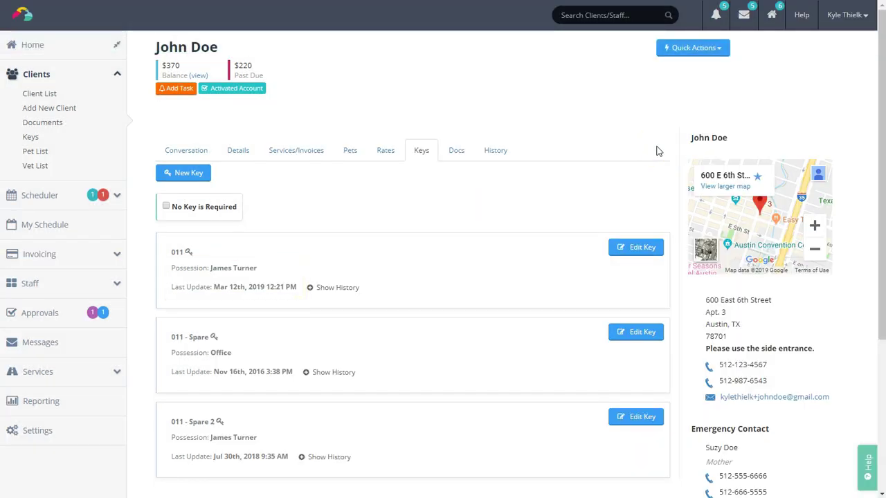
View the history of key 011, and save the key as currently At Office.
{"action": "left_click", "coordinate": [337, 287]}
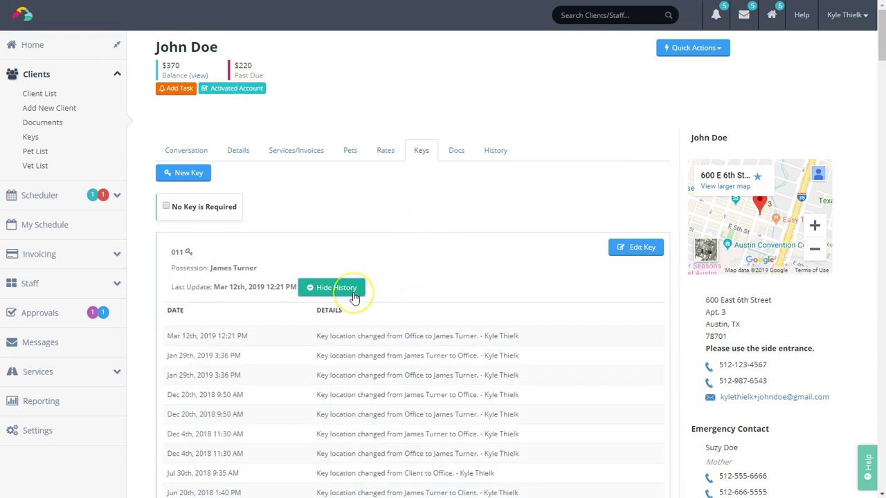
{"action": "left_click", "coordinate": [336, 287]}
{"action": "left_click", "coordinate": [617, 248]}
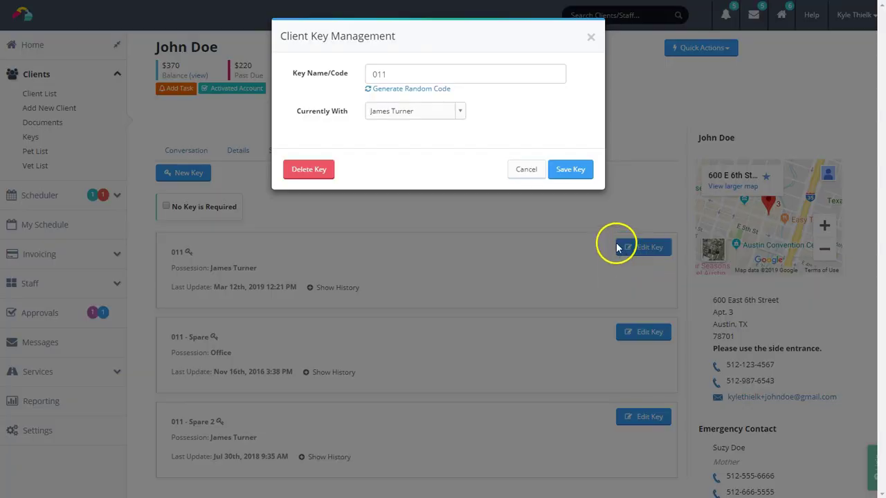
{"action": "left_click", "coordinate": [414, 111]}
{"action": "left_click", "coordinate": [394, 190]}
{"action": "left_click", "coordinate": [562, 171]}
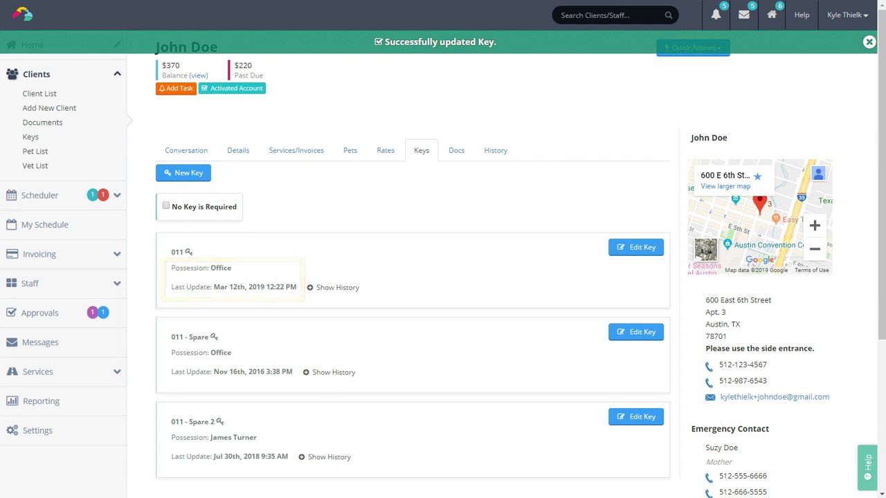
View the client's documents, and find and open the profile of the staff member assigned to the requested visits.
{"action": "left_click", "coordinate": [457, 153]}
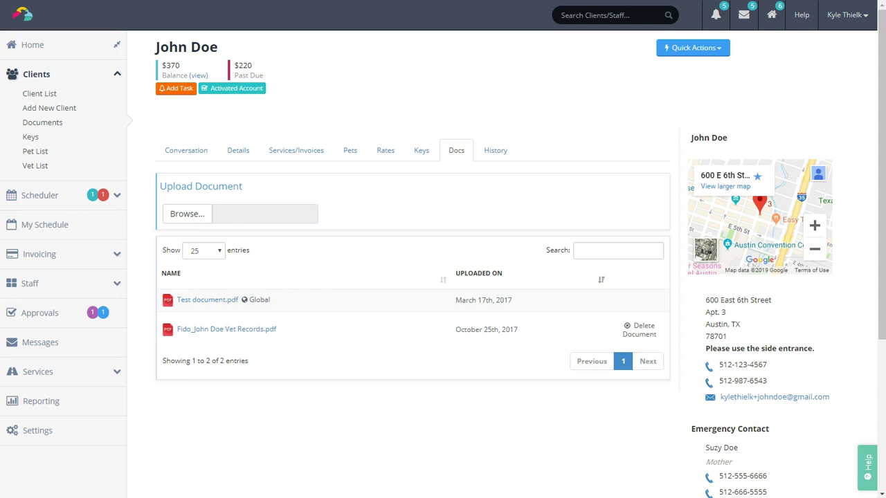
{"action": "left_click", "coordinate": [572, 15]}
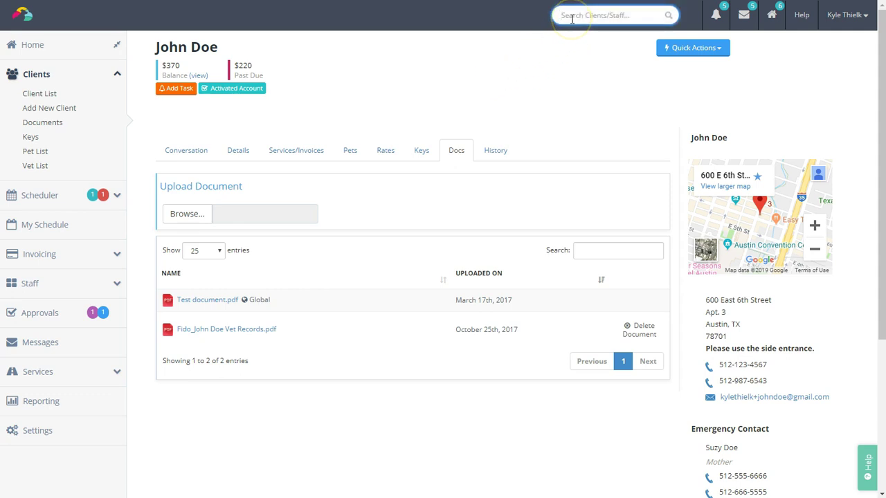
{"action": "type", "text": "james"}
{"action": "key", "text": "Down"}
{"action": "key", "text": "Return"}
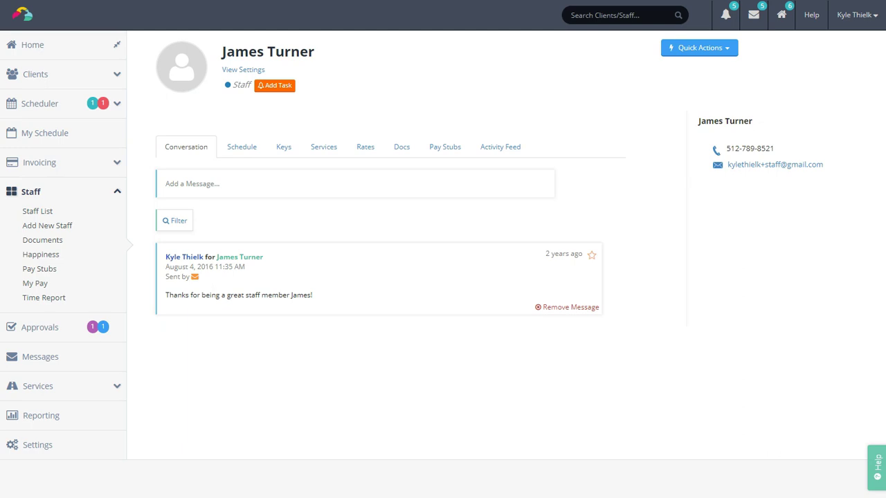
Examine the staff member's schedule and event color setting, and view the keys in their possession.
{"action": "left_click", "coordinate": [240, 150]}
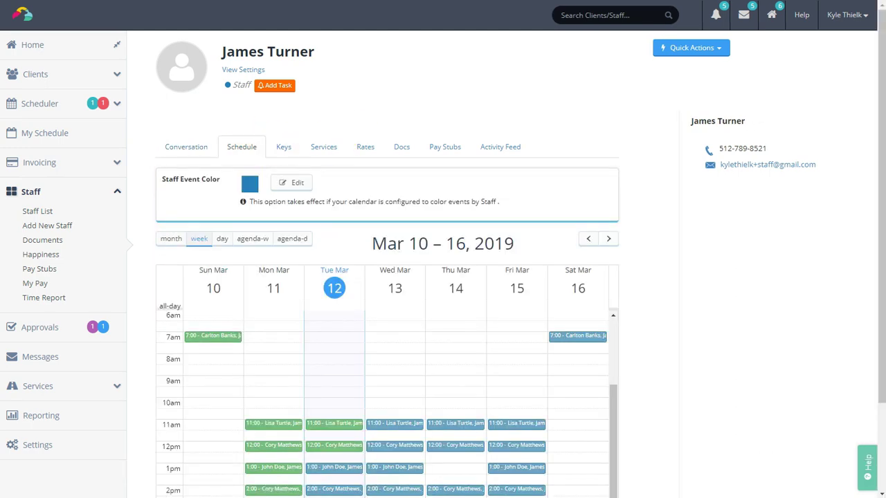
{"action": "scroll", "coordinate": [443, 249], "scroll_direction": "down", "scroll_amount": 2}
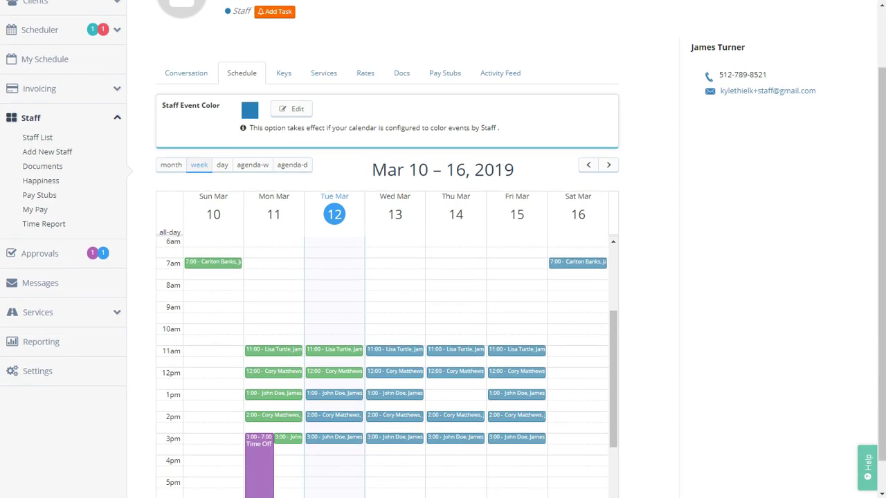
{"action": "scroll", "coordinate": [443, 250], "scroll_direction": "up", "scroll_amount": 2}
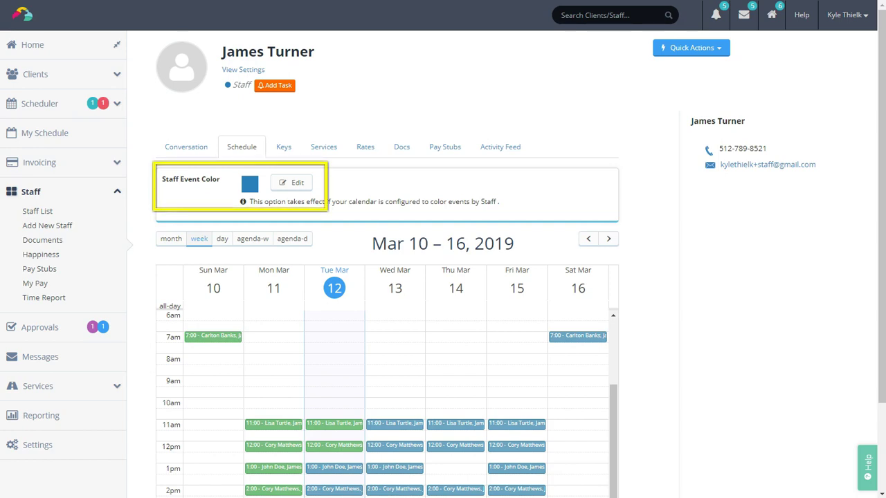
{"action": "left_click", "coordinate": [284, 145]}
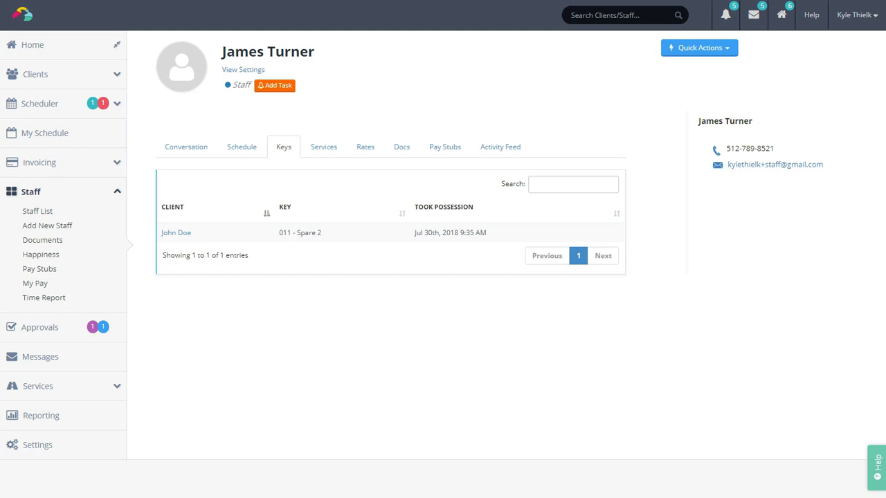
Review the staff member's pay rates and pay stubs, and open the pay stubs list for all staff.
{"action": "left_click", "coordinate": [365, 147]}
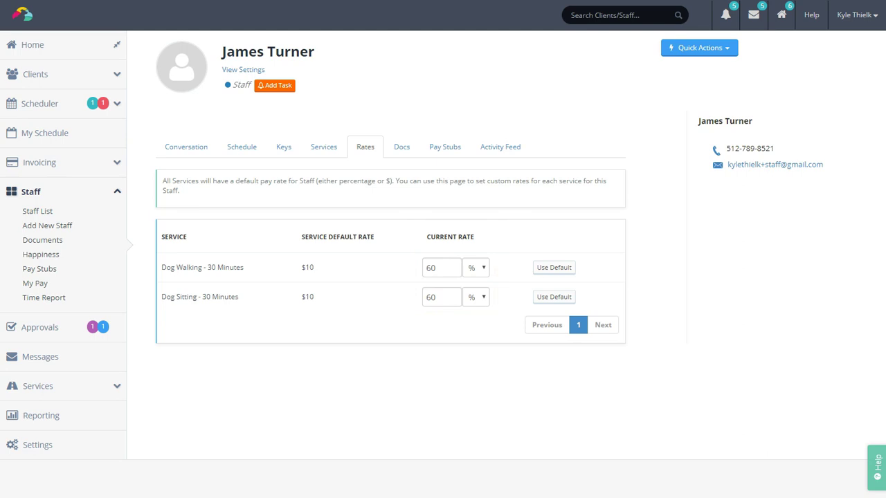
{"action": "left_click", "coordinate": [444, 147]}
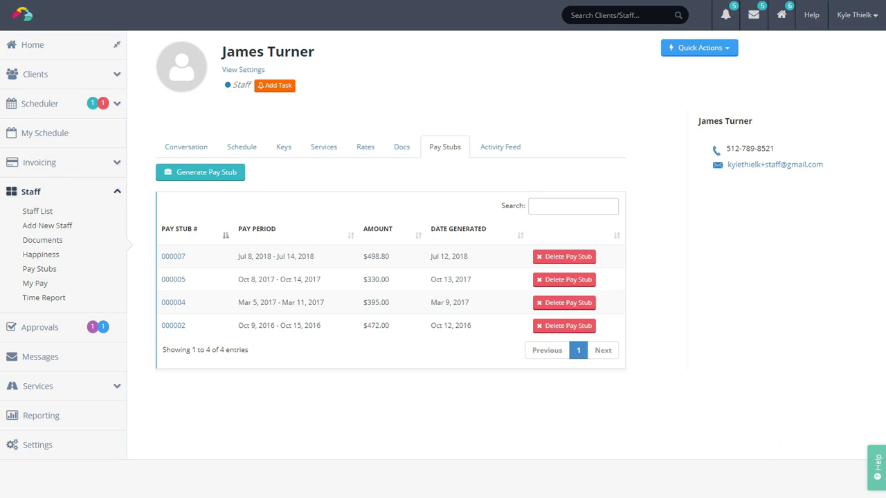
{"action": "left_click", "coordinate": [58, 275]}
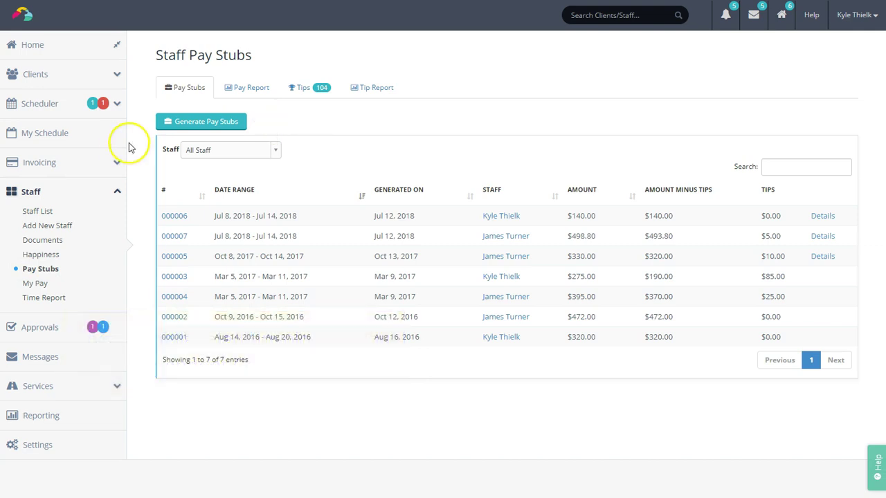
Open the invoice list and filter it by the Open invoice status.
{"action": "left_click", "coordinate": [48, 165]}
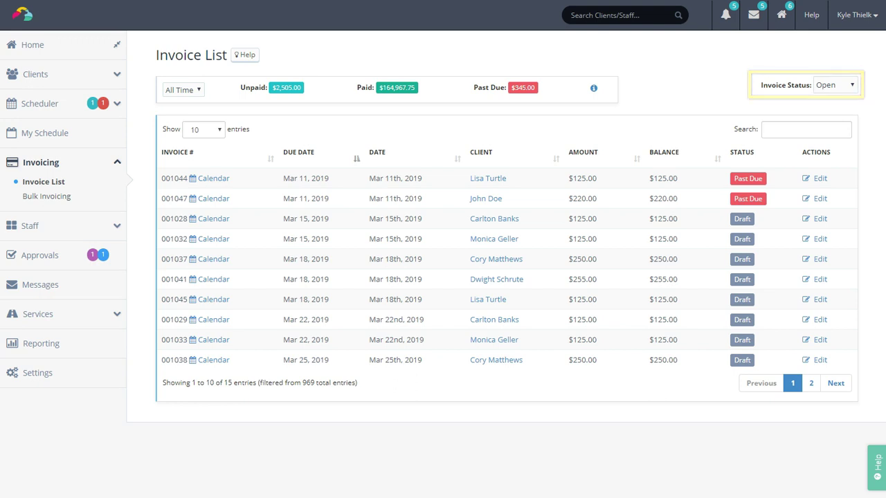
{"action": "left_click", "coordinate": [825, 84]}
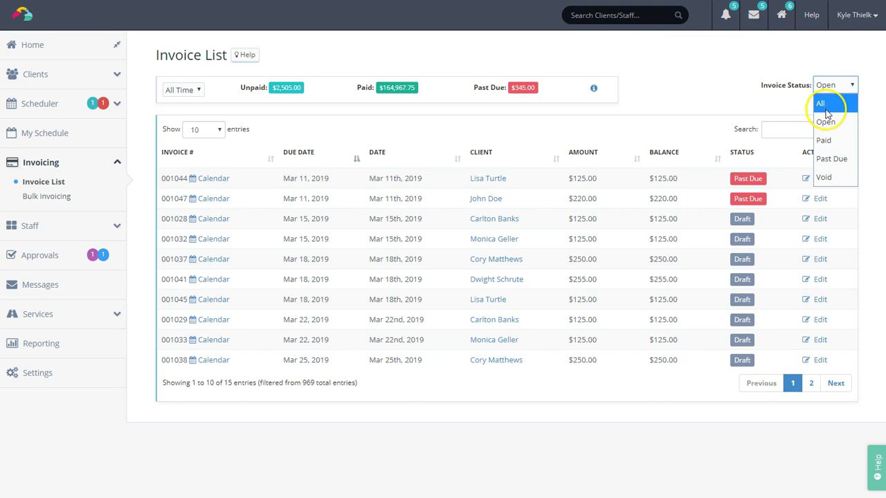
{"action": "left_click", "coordinate": [826, 122]}
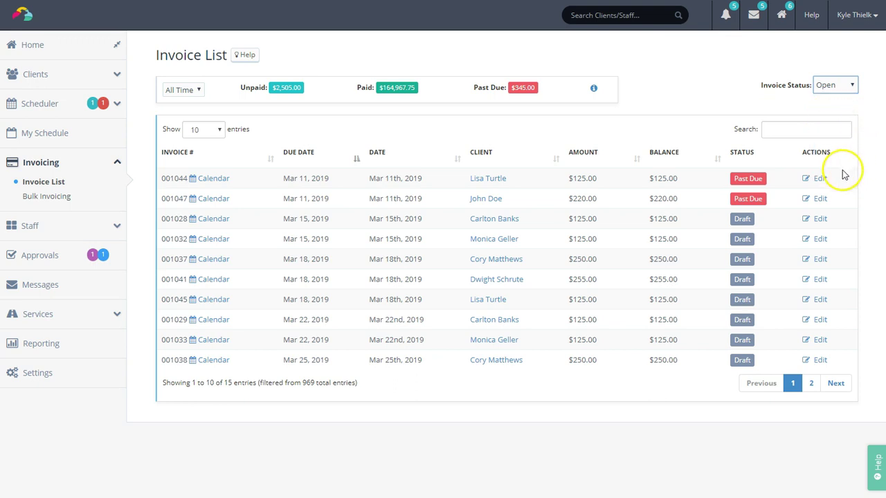
Open the first past-due invoice for editing and set its due date to March 13, 2019.
{"action": "left_click", "coordinate": [821, 179]}
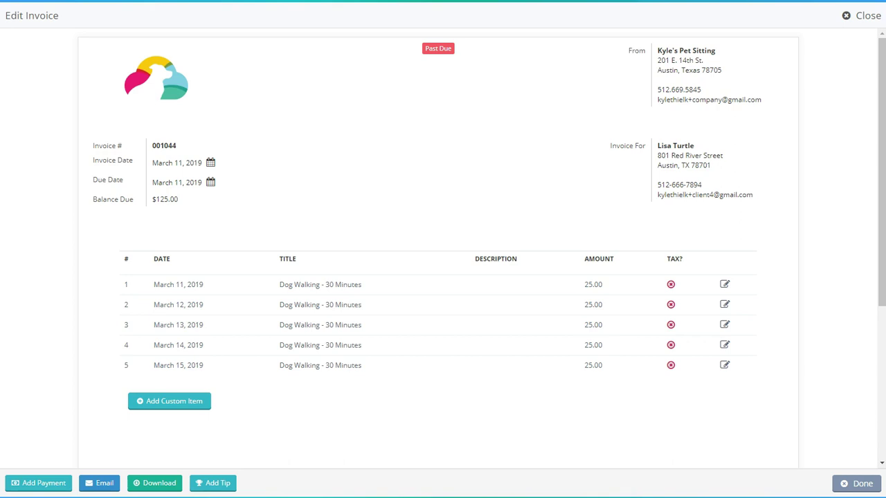
{"action": "left_click", "coordinate": [211, 183]}
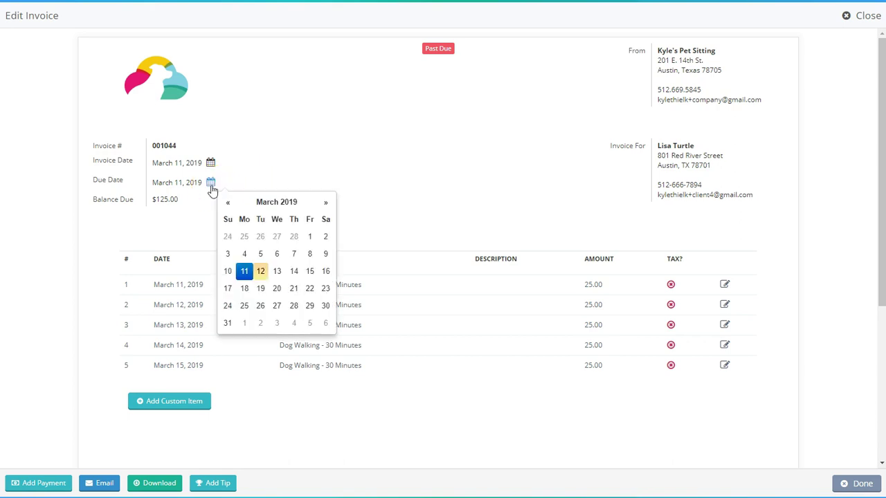
{"action": "left_click", "coordinate": [278, 272]}
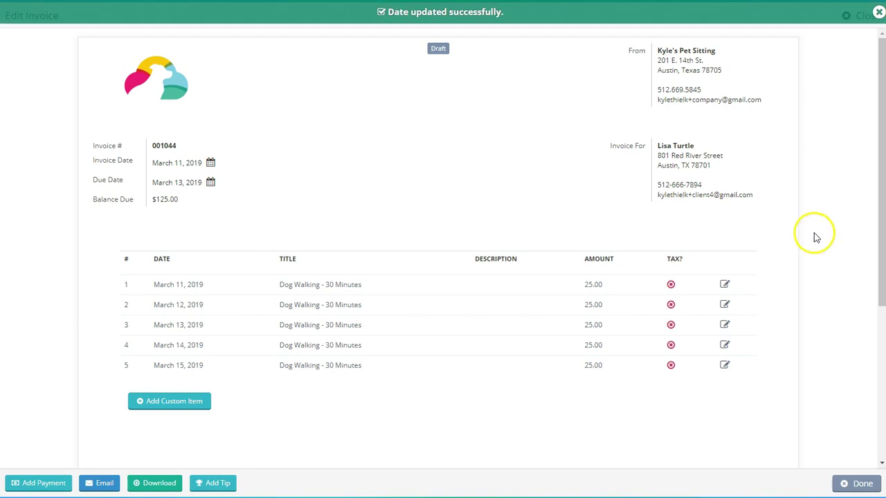
View the editable fields of the invoice's first line item and of a new custom item, discarding the custom item.
{"action": "left_click", "coordinate": [725, 286]}
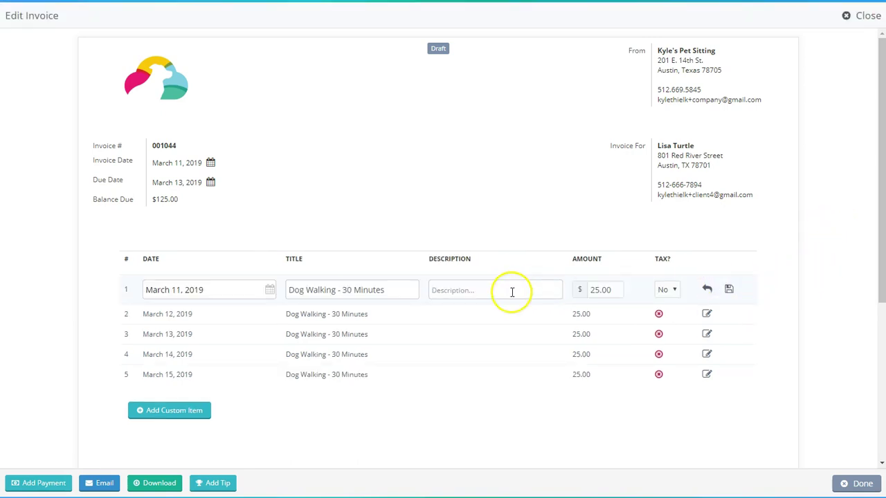
{"action": "left_click", "coordinate": [731, 291]}
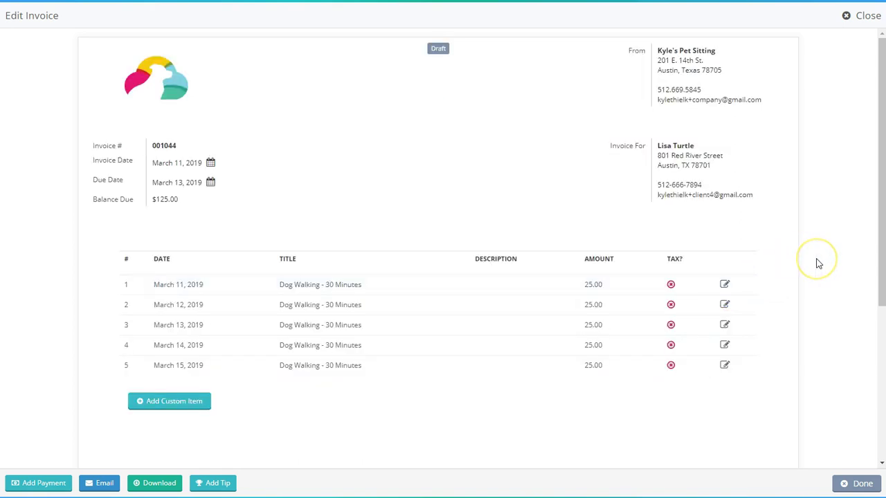
{"action": "left_click", "coordinate": [185, 402]}
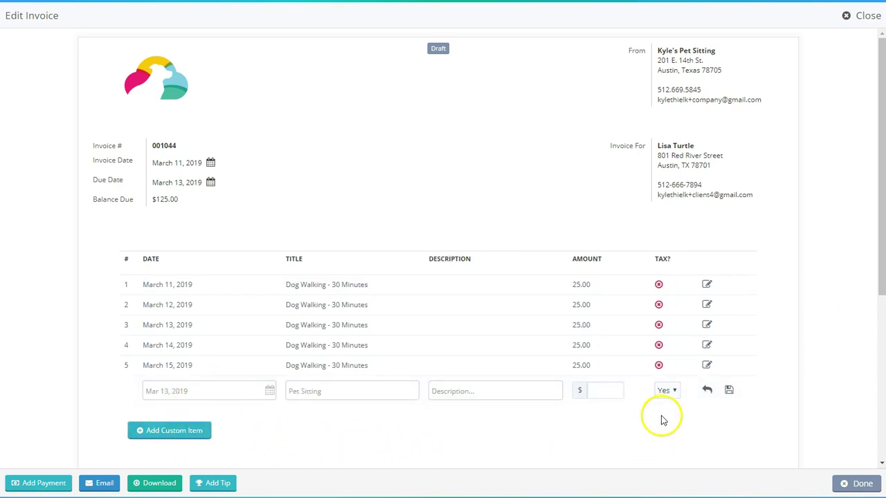
{"action": "left_click", "coordinate": [707, 392]}
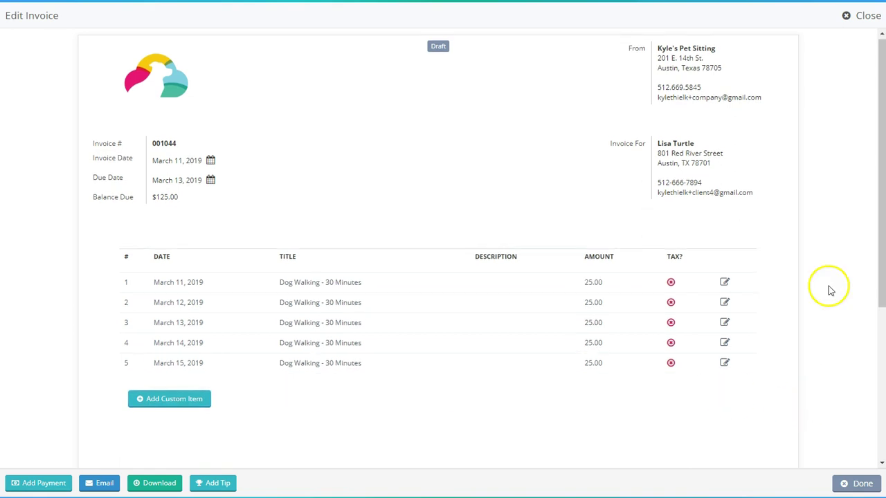
View the invoice's optional note and discount fields, cancelling both edits.
{"action": "scroll", "coordinate": [831, 291], "scroll_direction": "down", "scroll_amount": 2}
{"action": "left_click", "coordinate": [92, 368]}
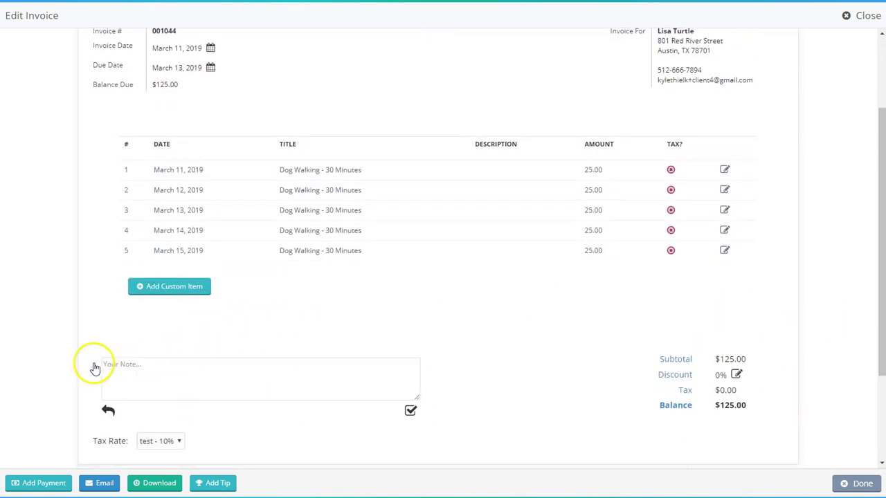
{"action": "left_click", "coordinate": [107, 410]}
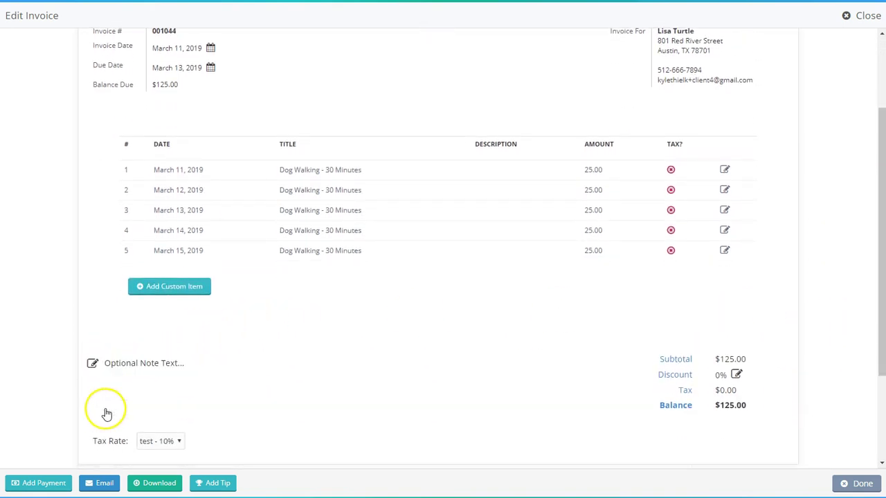
{"action": "left_click", "coordinate": [736, 375]}
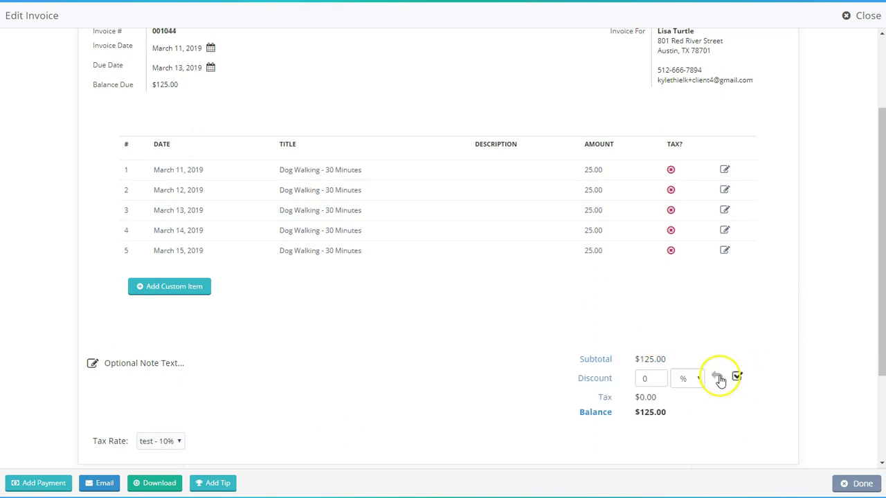
{"action": "left_click", "coordinate": [718, 379]}
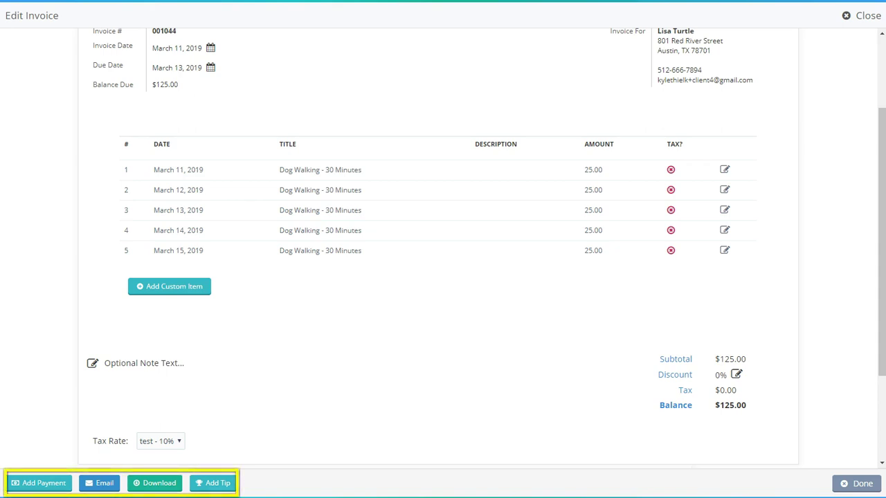
Draft a manual payment for the invoice with the description "cash" and cancel it.
{"action": "left_click", "coordinate": [42, 483]}
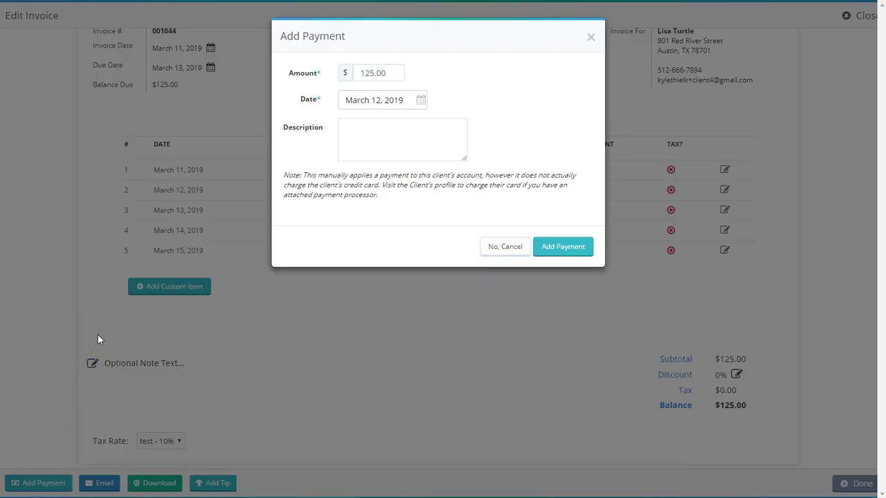
{"action": "left_click", "coordinate": [360, 147]}
{"action": "type", "text": "cash"}
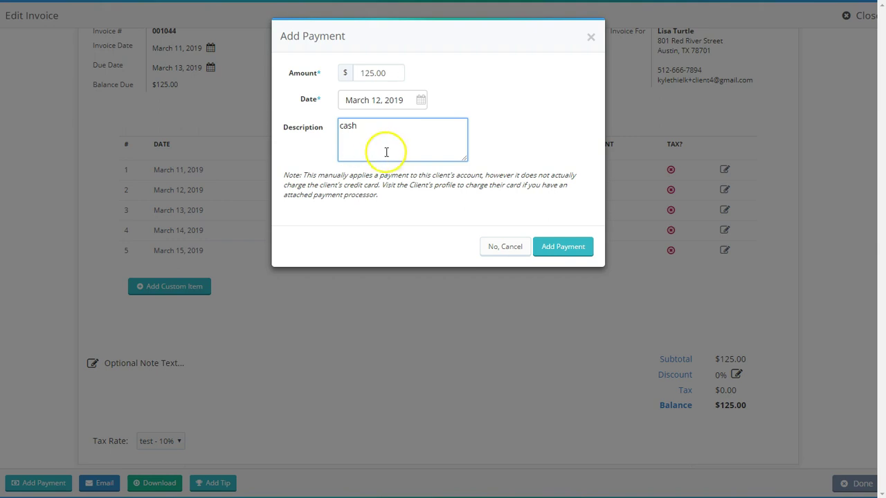
{"action": "left_click", "coordinate": [498, 247]}
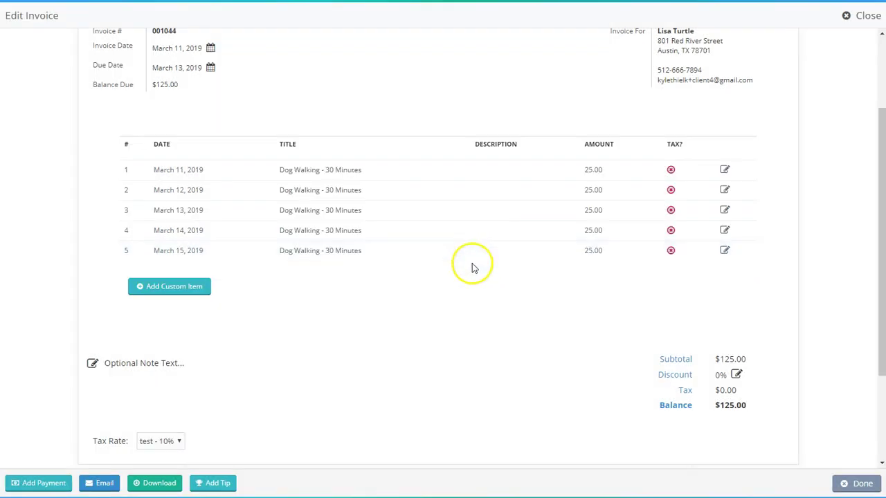
Review the invoice's email message and tip options without sending or saving, and close the invoice.
{"action": "left_click", "coordinate": [97, 483]}
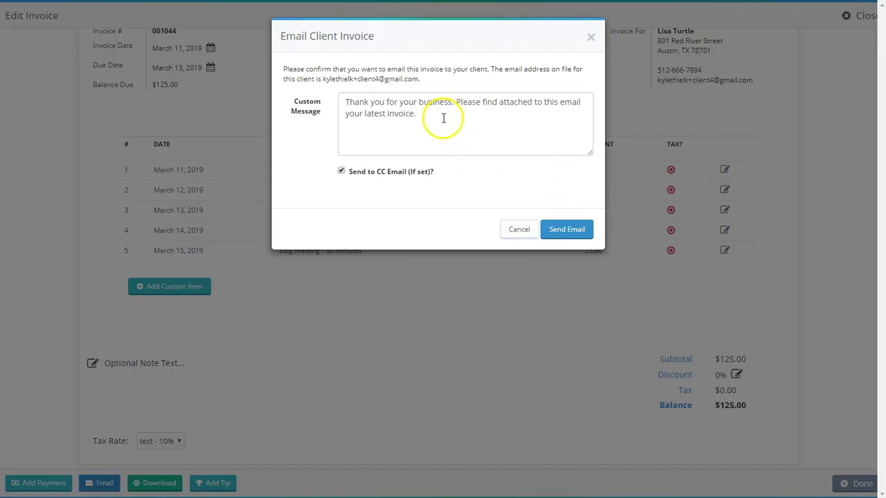
{"action": "left_click_drag", "start_coordinate": [444, 119], "coordinate": [346, 103]}
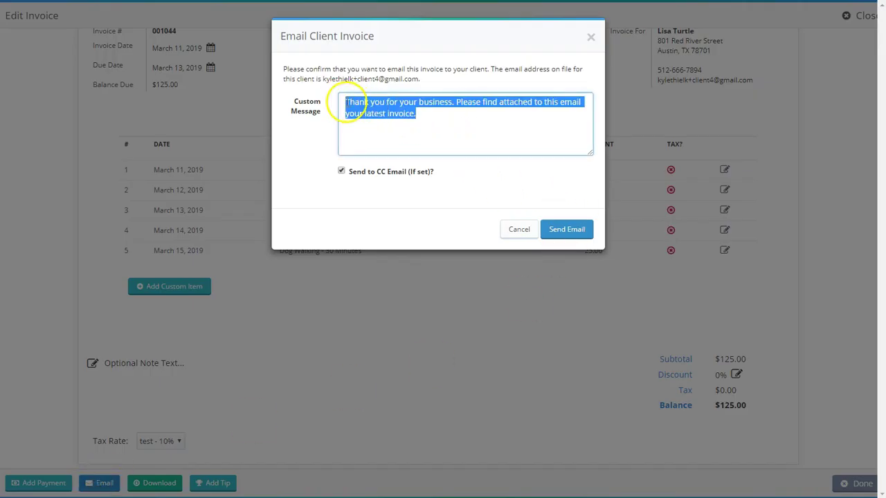
{"action": "left_click", "coordinate": [518, 231]}
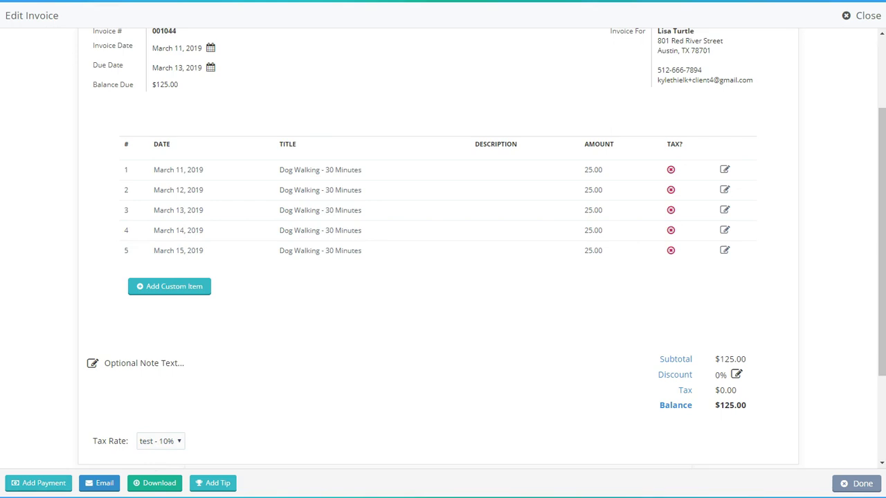
{"action": "left_click", "coordinate": [230, 483]}
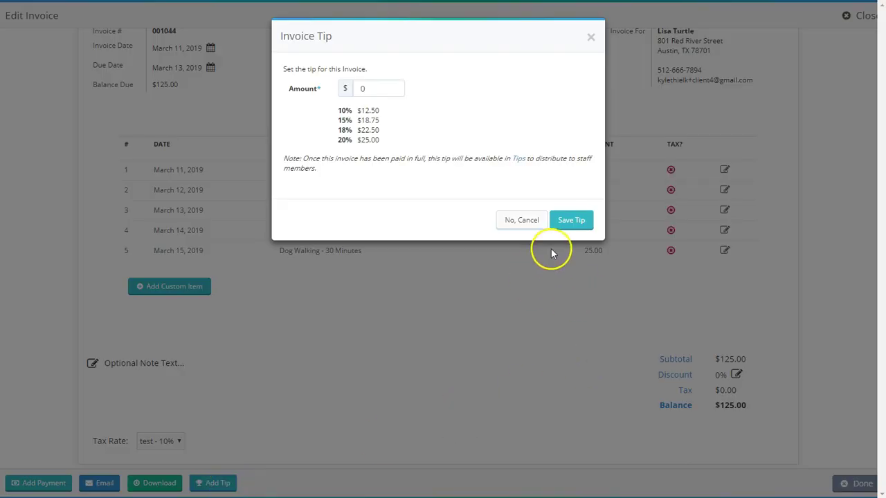
{"action": "left_click", "coordinate": [524, 221]}
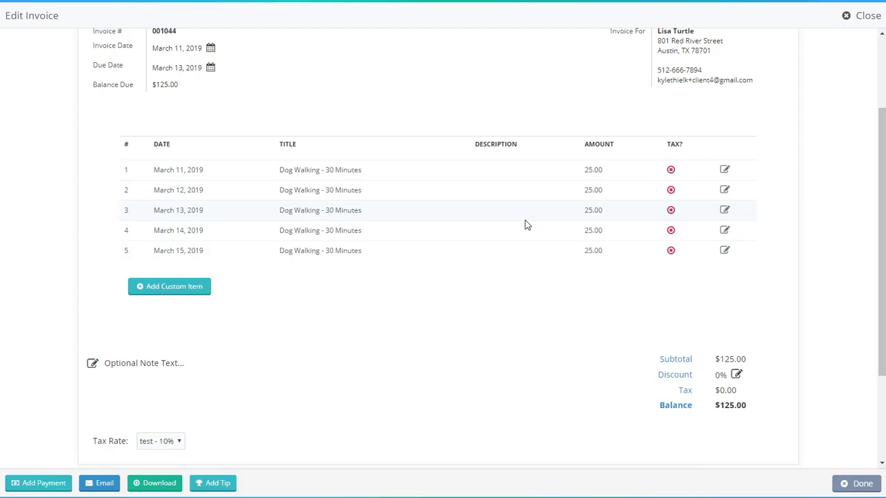
{"action": "left_click", "coordinate": [864, 19]}
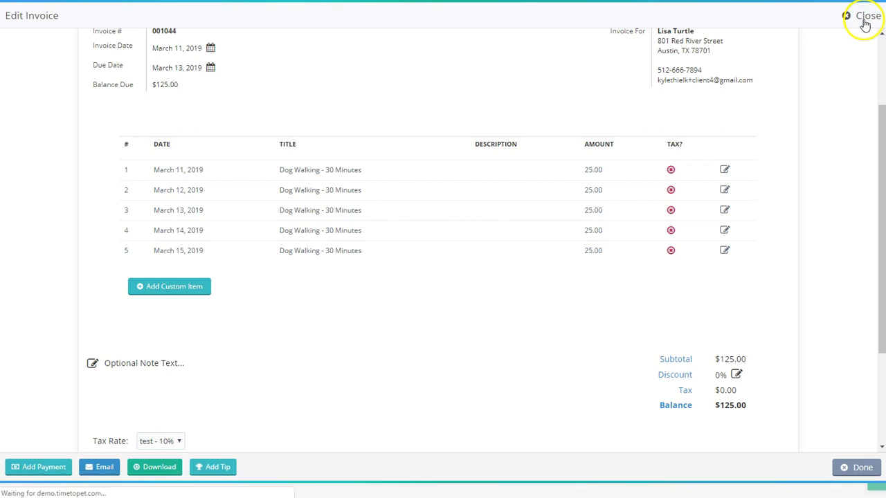
Open bulk invoicing and search for not fully paid invoices with any due date.
{"action": "left_click", "coordinate": [69, 197]}
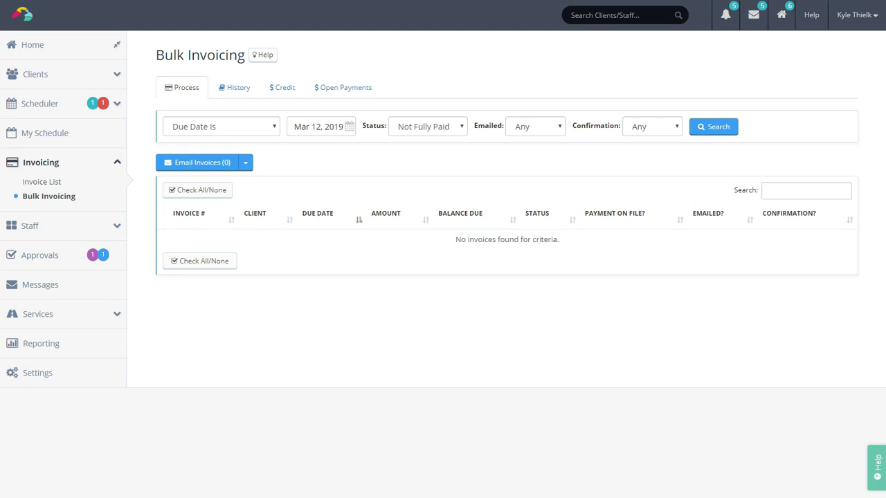
{"action": "left_click", "coordinate": [221, 129]}
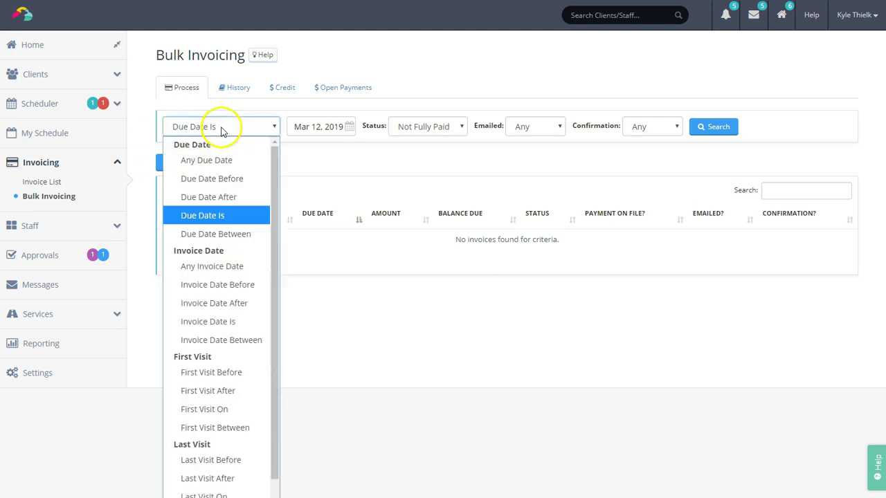
{"action": "left_click", "coordinate": [214, 163]}
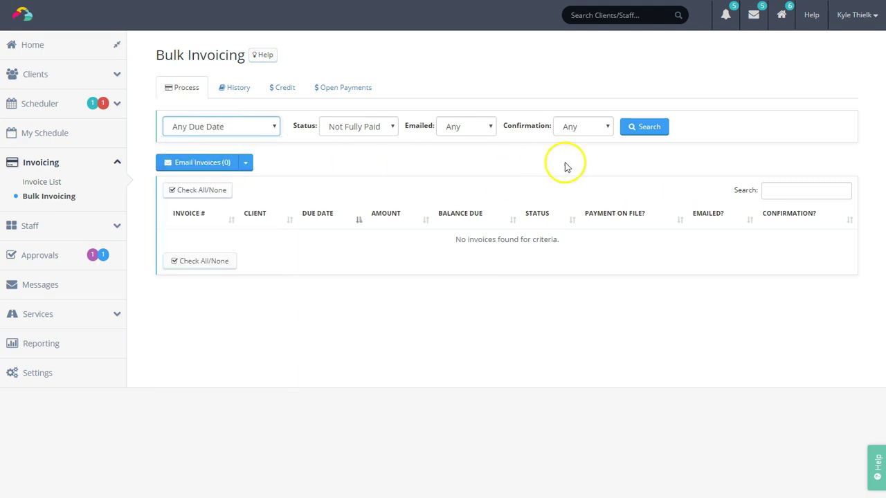
{"action": "left_click", "coordinate": [643, 137]}
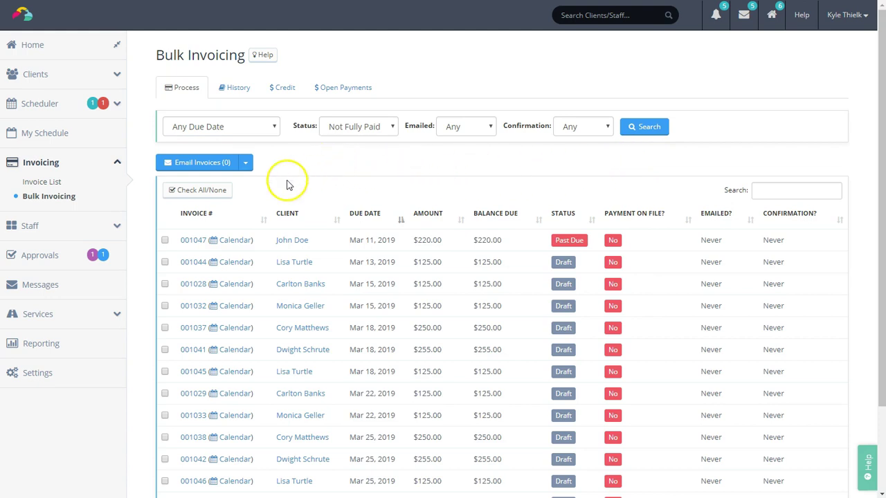
Select the first four invoices in the bulk invoicing results.
{"action": "left_click", "coordinate": [165, 241]}
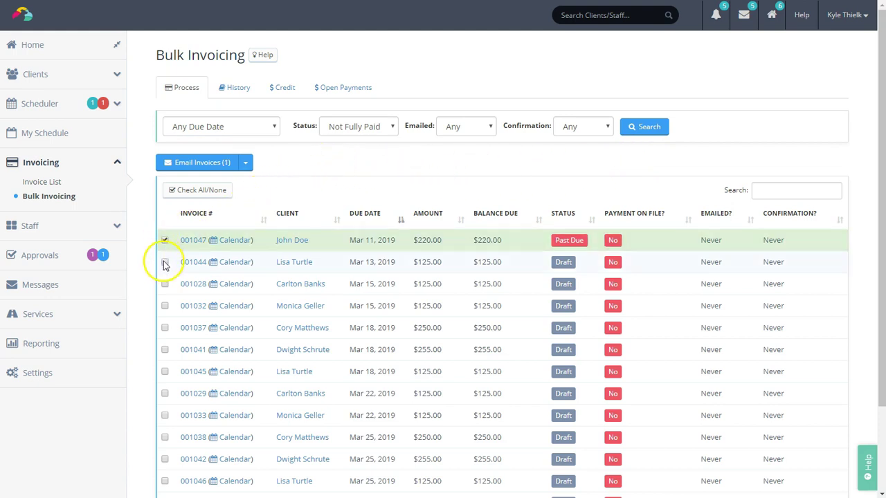
{"action": "left_click", "coordinate": [165, 262]}
{"action": "left_click", "coordinate": [165, 284]}
{"action": "left_click", "coordinate": [165, 306]}
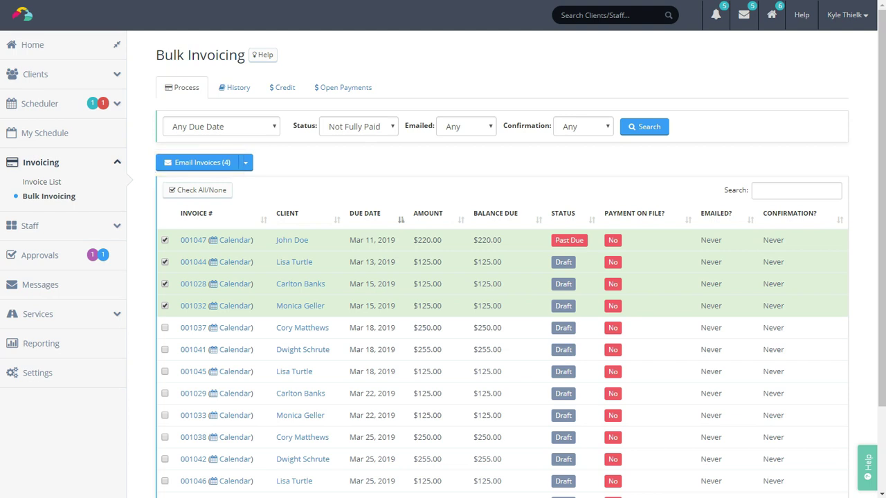
Start adding payments to the four selected invoices, describe the first one as "Paid by Cash", and close without saving.
{"action": "left_click", "coordinate": [246, 163]}
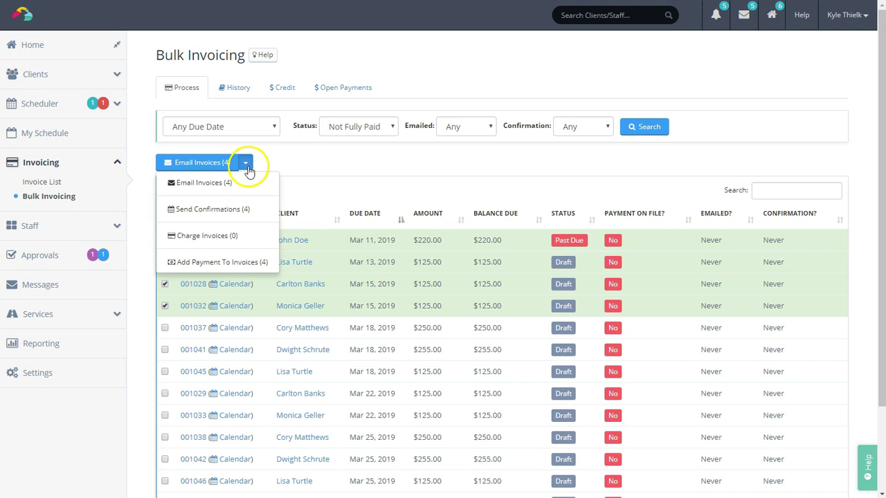
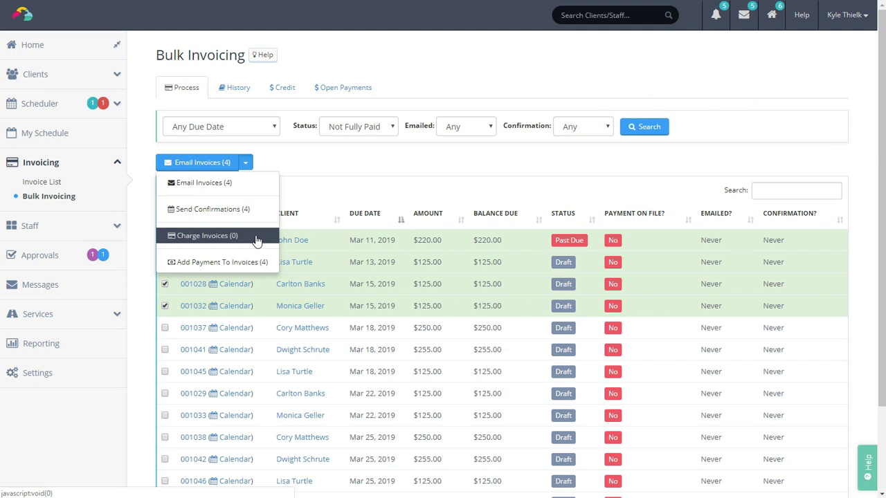
{"action": "left_click", "coordinate": [251, 261]}
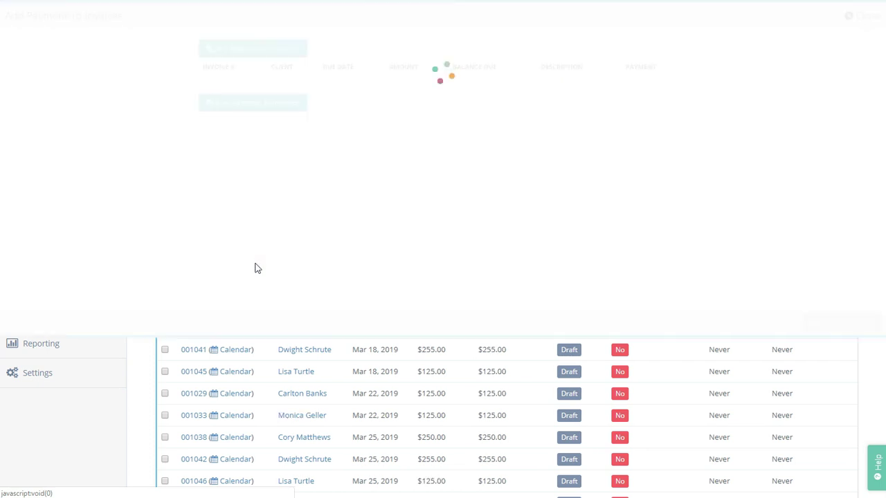
{"action": "left_click", "coordinate": [545, 98]}
{"action": "type", "text": "Paid by Cash"}
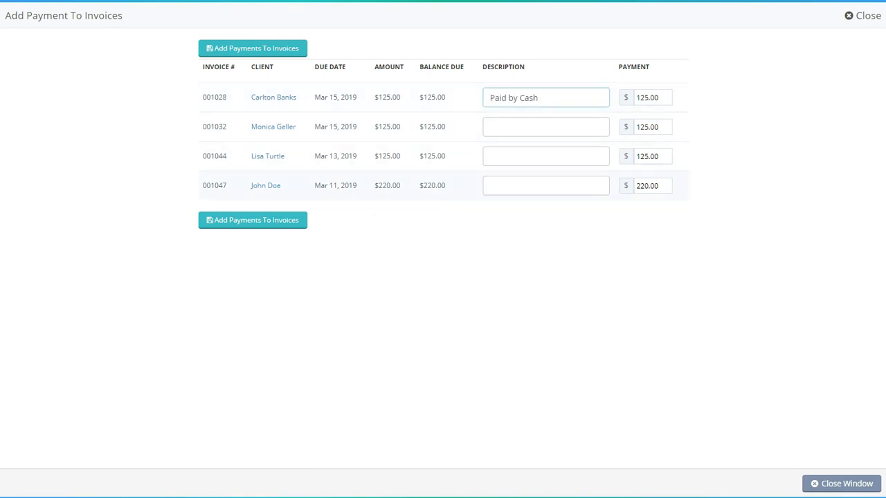
{"action": "left_click", "coordinate": [862, 18]}
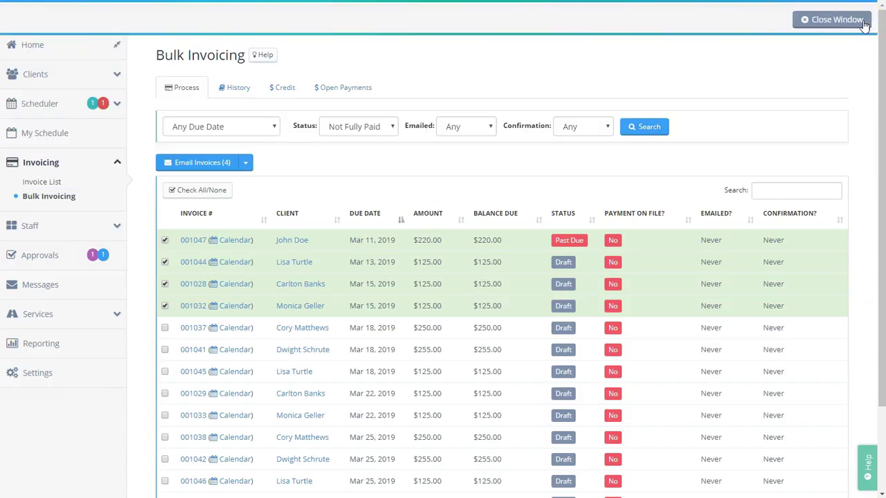
Open reporting and review the available revenue report types without generating a chart.
{"action": "left_click", "coordinate": [84, 348]}
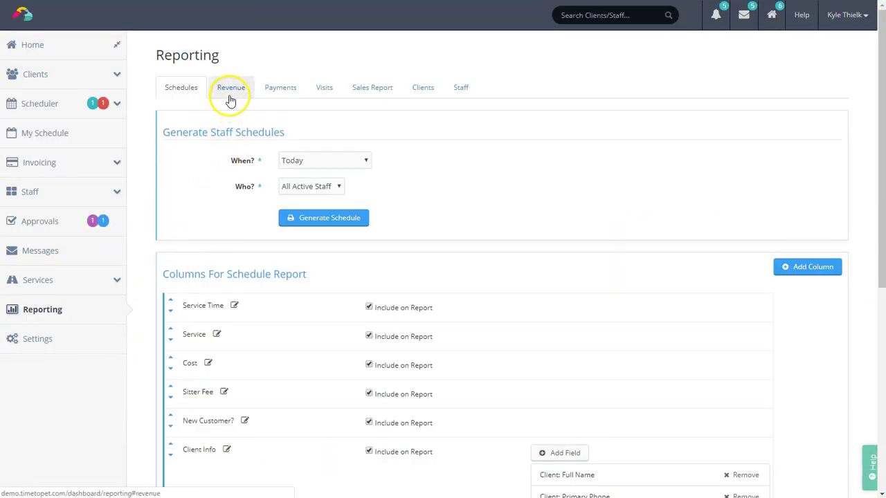
{"action": "left_click", "coordinate": [231, 97]}
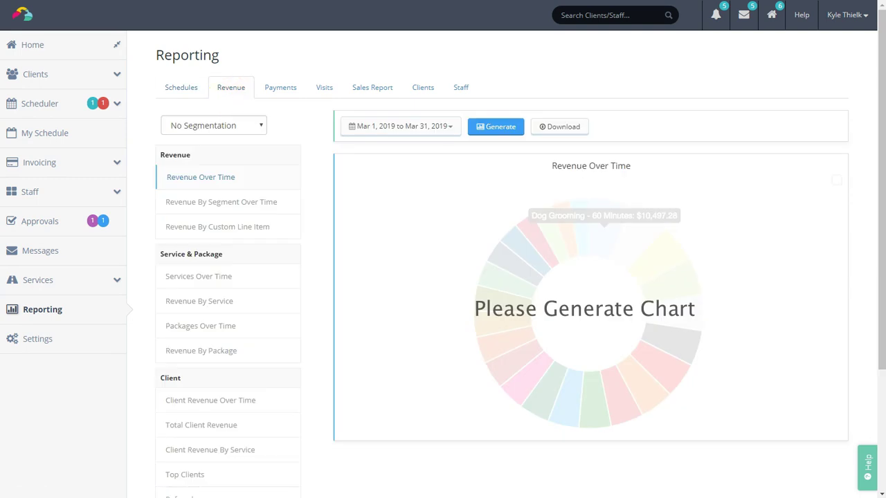
{"action": "scroll", "coordinate": [443, 277], "scroll_direction": "down", "scroll_amount": 2}
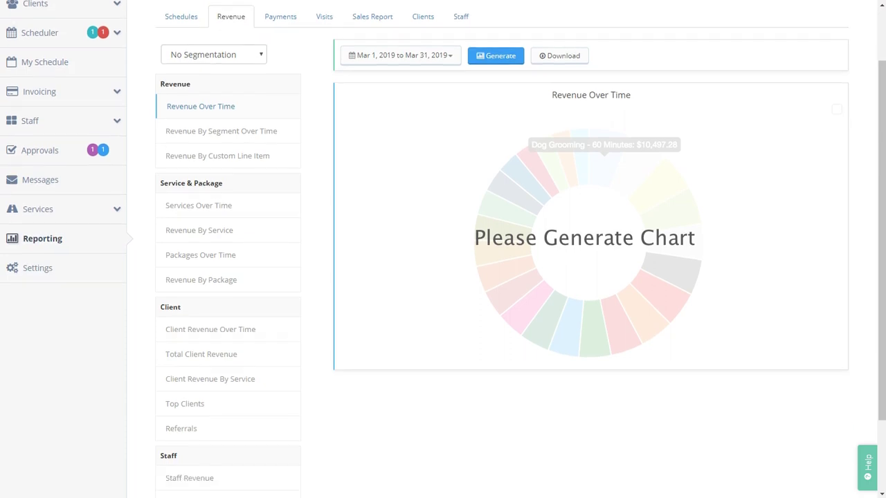
{"action": "scroll", "coordinate": [443, 277], "scroll_direction": "up", "scroll_amount": 2}
{"action": "scroll", "coordinate": [443, 277], "scroll_direction": "up", "scroll_amount": 1}
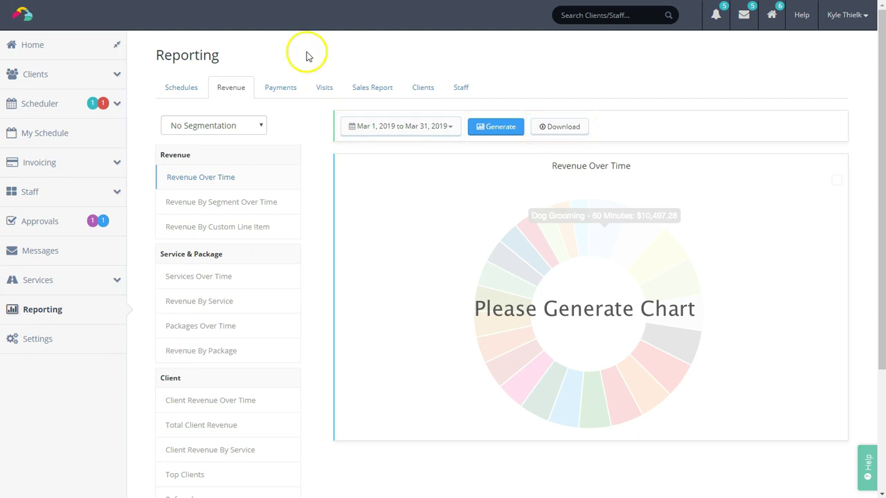
Set the payments report to the last 30 days and all clients without generating it.
{"action": "left_click", "coordinate": [281, 88]}
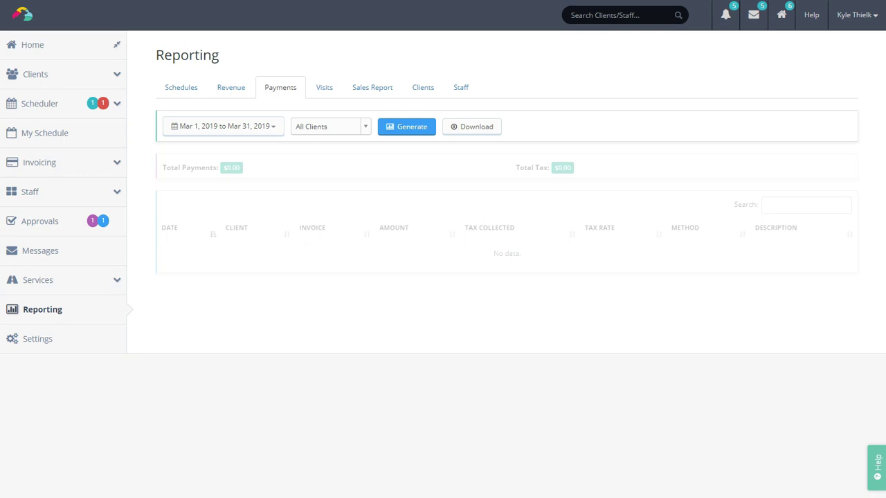
{"action": "left_click", "coordinate": [254, 126]}
{"action": "left_click", "coordinate": [198, 207]}
{"action": "left_click", "coordinate": [328, 127]}
{"action": "left_click", "coordinate": [316, 162]}
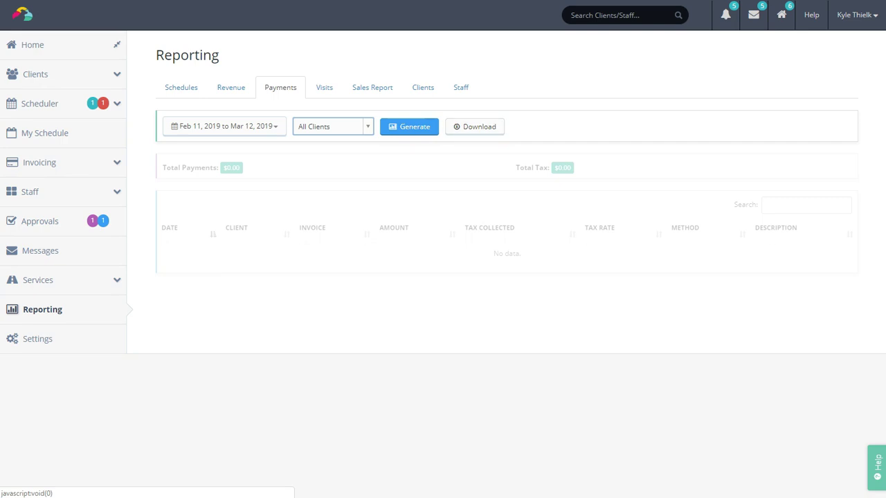
Generate a visits report for the last 30 days, limited to the fourth listed client and the third listed staff member.
{"action": "left_click", "coordinate": [326, 89]}
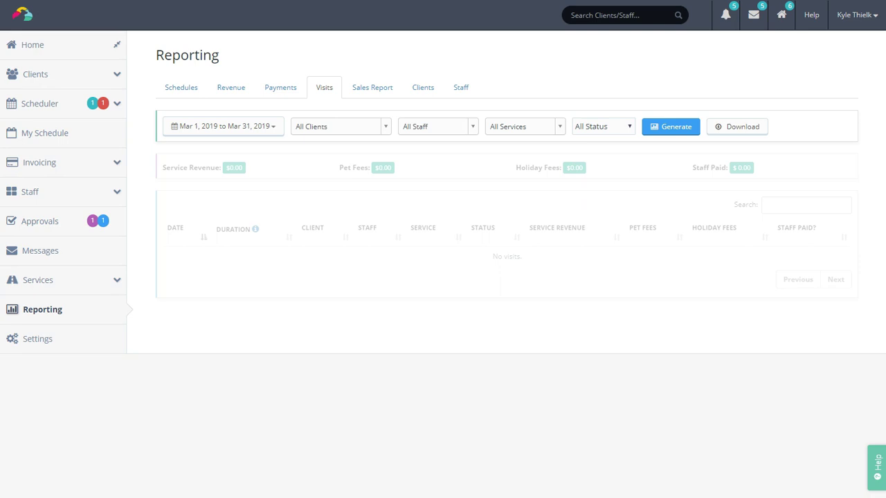
{"action": "left_click", "coordinate": [258, 129]}
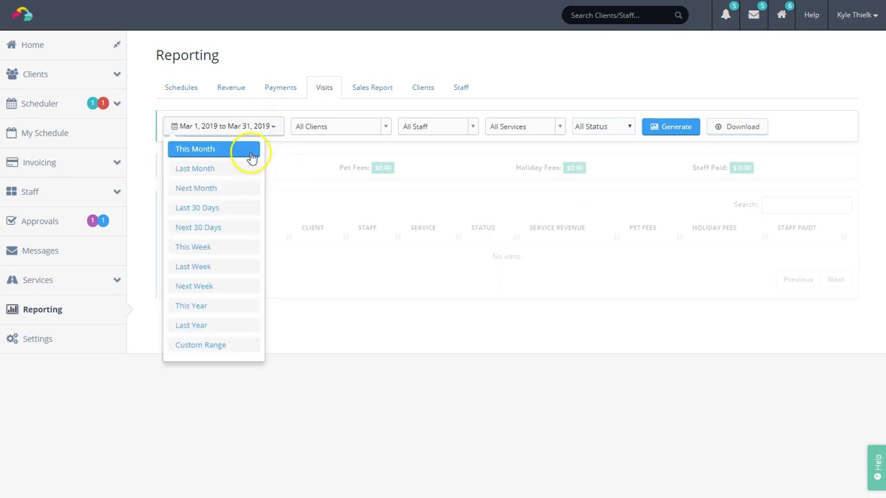
{"action": "left_click", "coordinate": [228, 207]}
{"action": "left_click", "coordinate": [345, 129]}
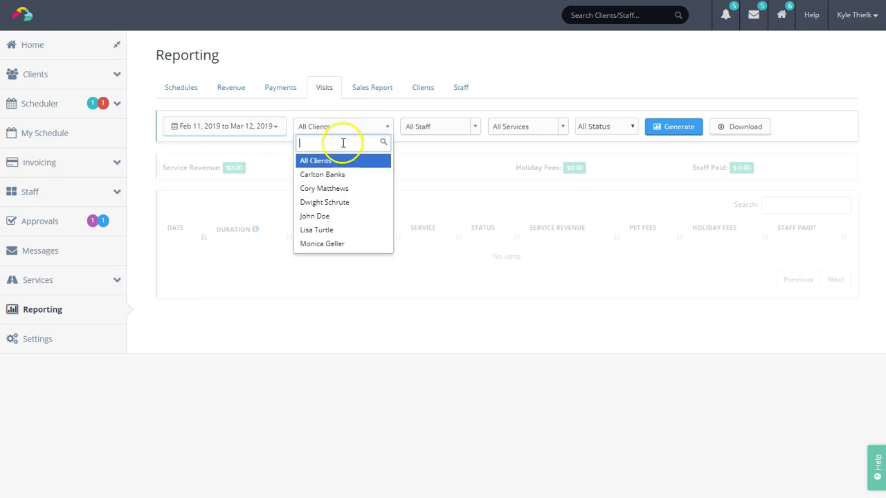
{"action": "left_click", "coordinate": [336, 216]}
{"action": "left_click", "coordinate": [405, 130]}
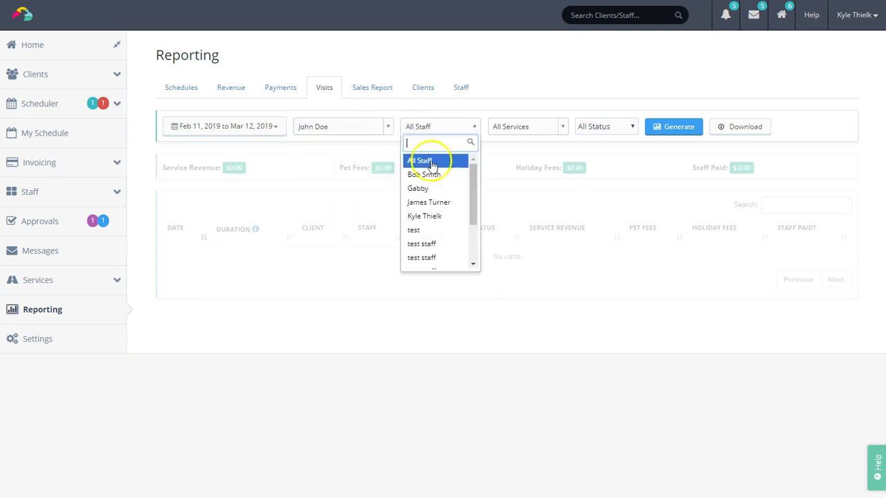
{"action": "left_click", "coordinate": [436, 202]}
{"action": "left_click", "coordinate": [688, 135]}
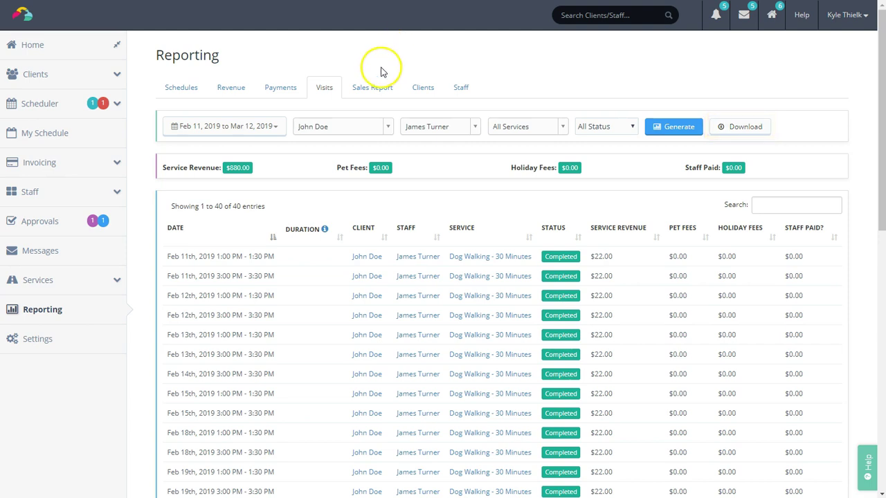
Review the sales report options and the client and staff report pages.
{"action": "left_click", "coordinate": [376, 88]}
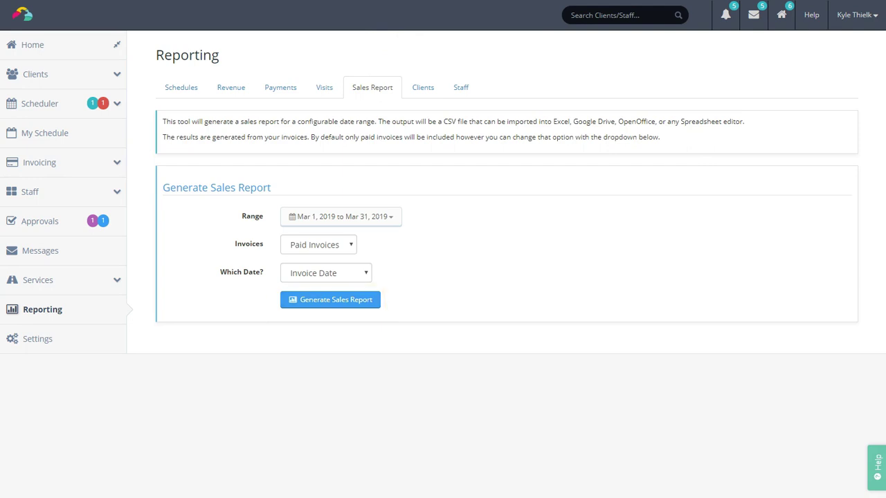
{"action": "left_click", "coordinate": [423, 87]}
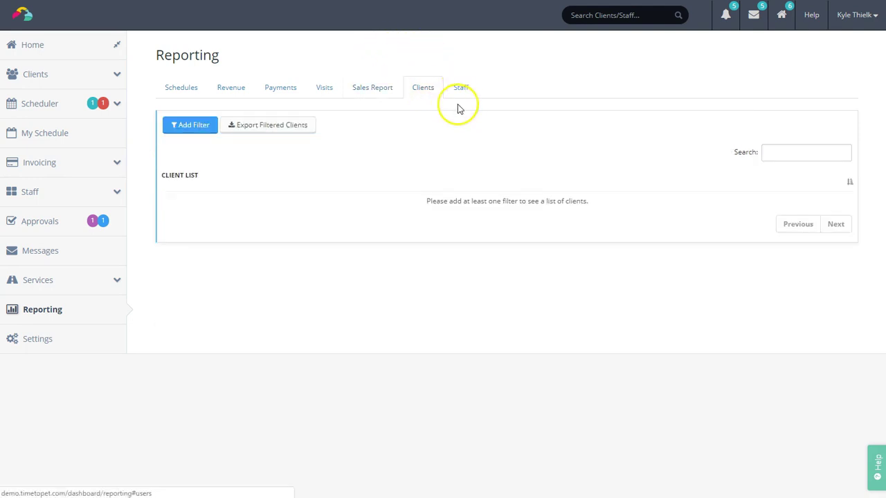
{"action": "left_click", "coordinate": [462, 92]}
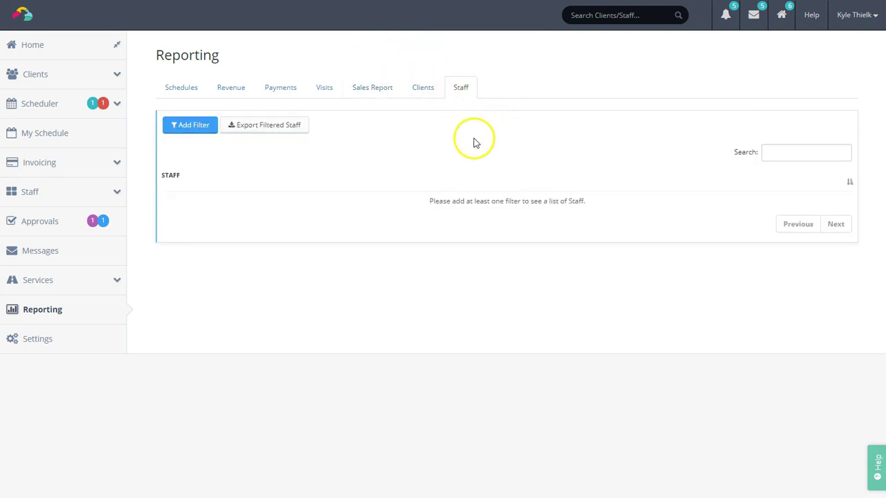
Filter the client report to clients who have activated their portal account.
{"action": "left_click", "coordinate": [422, 94]}
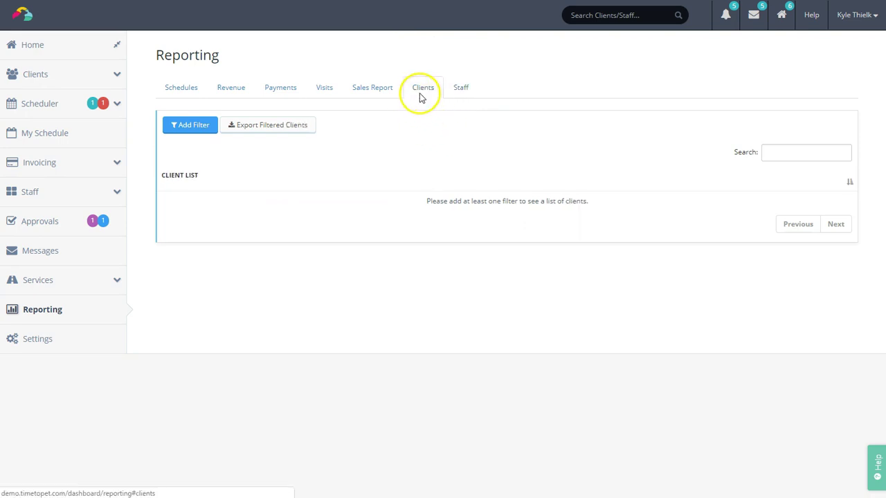
{"action": "left_click", "coordinate": [195, 124]}
{"action": "left_click", "coordinate": [364, 99]}
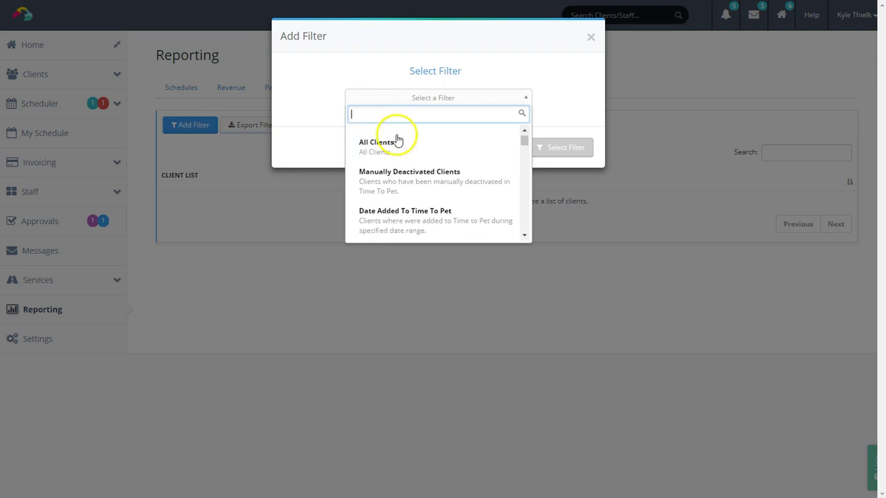
{"action": "scroll", "coordinate": [409, 150], "scroll_direction": "down", "scroll_amount": 5}
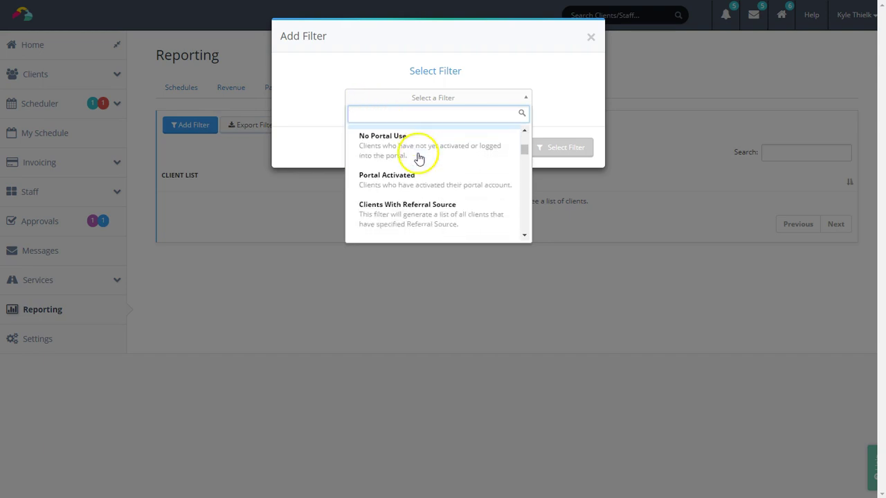
{"action": "left_click", "coordinate": [421, 161]}
{"action": "left_click", "coordinate": [549, 149]}
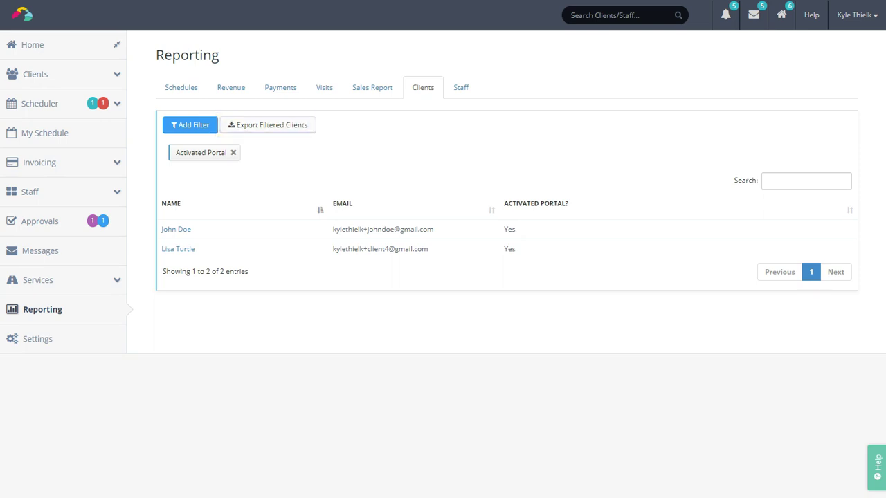
Open the company settings, search the settings for "saved repl", and clear the search.
{"action": "left_click", "coordinate": [53, 340]}
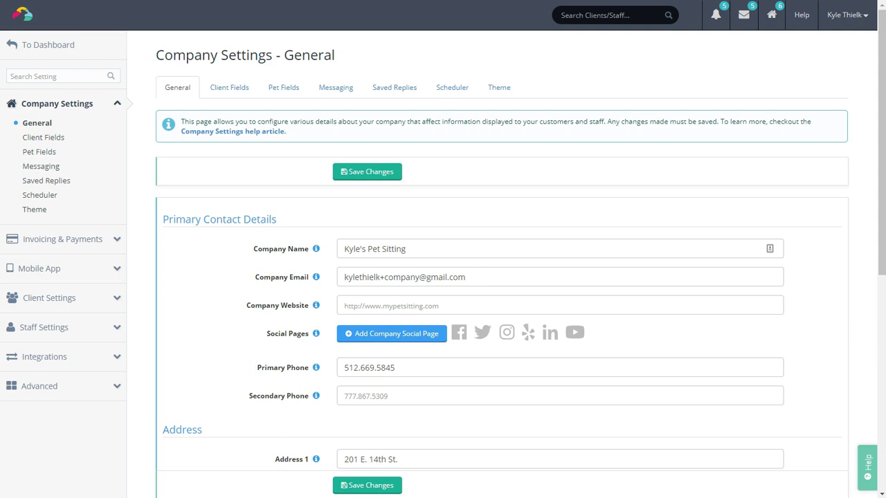
{"action": "left_click", "coordinate": [93, 77]}
{"action": "type", "text": "saved repl"}
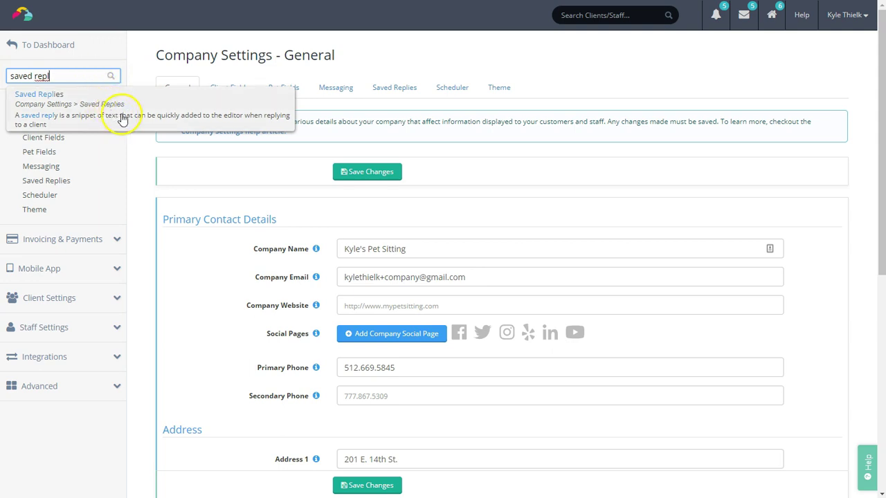
{"action": "left_click_drag", "start_coordinate": [81, 76], "coordinate": [9, 76]}
{"action": "key", "text": "BackSpace"}
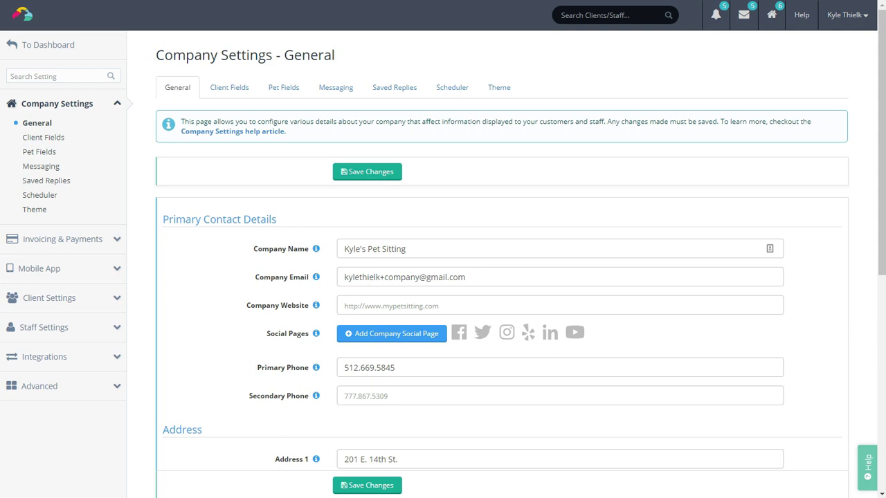
Review the general company settings, including the contact details, address, currency and tax rates.
{"action": "scroll", "coordinate": [444, 250], "scroll_direction": "down", "scroll_amount": 1}
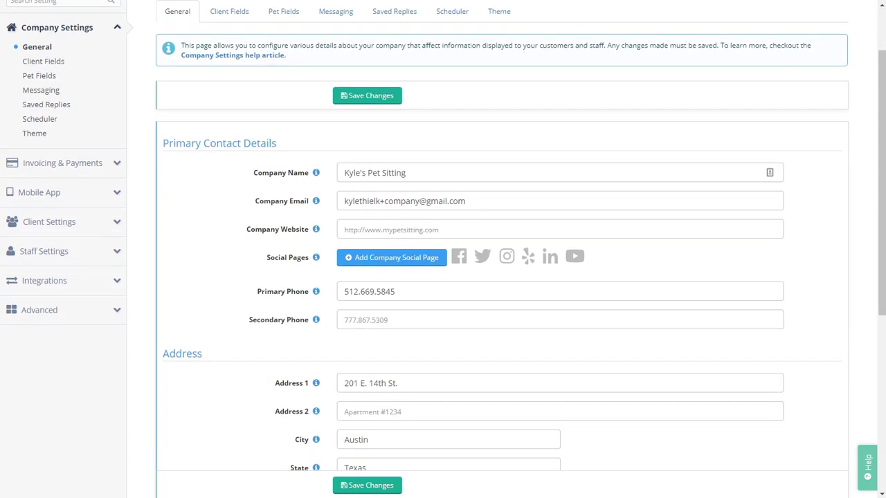
{"action": "scroll", "coordinate": [443, 249], "scroll_direction": "down", "scroll_amount": 2}
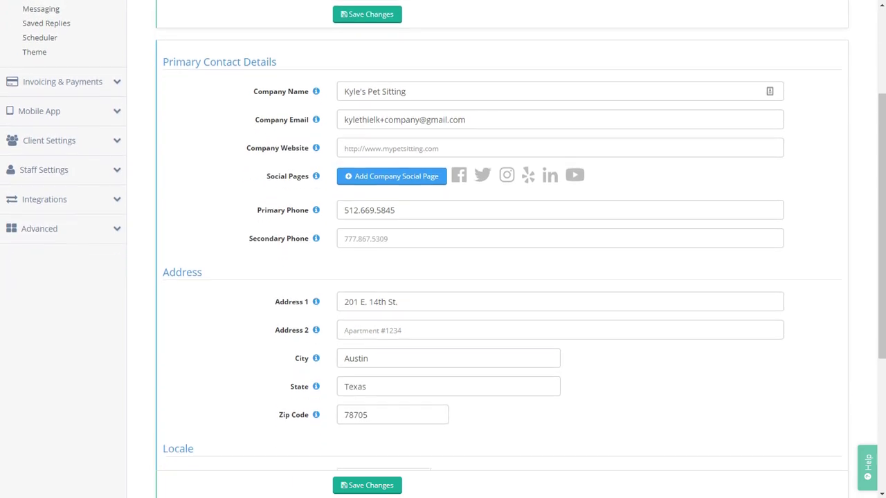
{"action": "scroll", "coordinate": [443, 250], "scroll_direction": "down", "scroll_amount": 3}
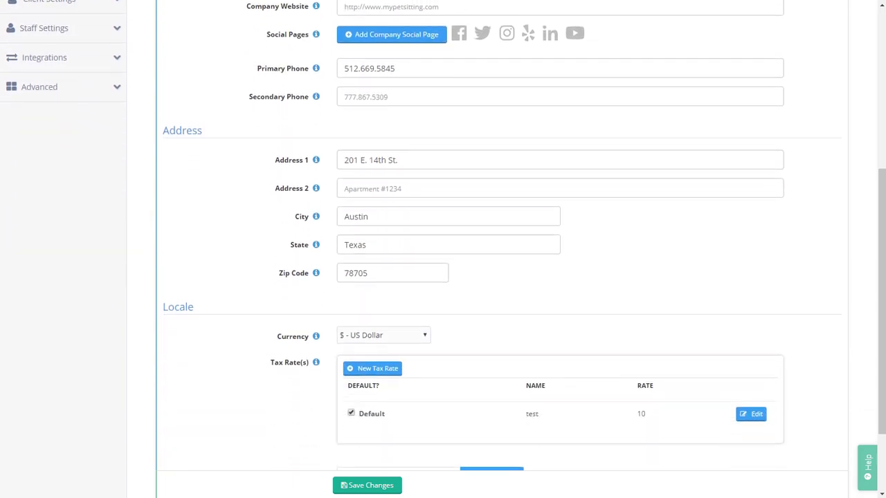
{"action": "scroll", "coordinate": [443, 249], "scroll_direction": "up", "scroll_amount": 7}
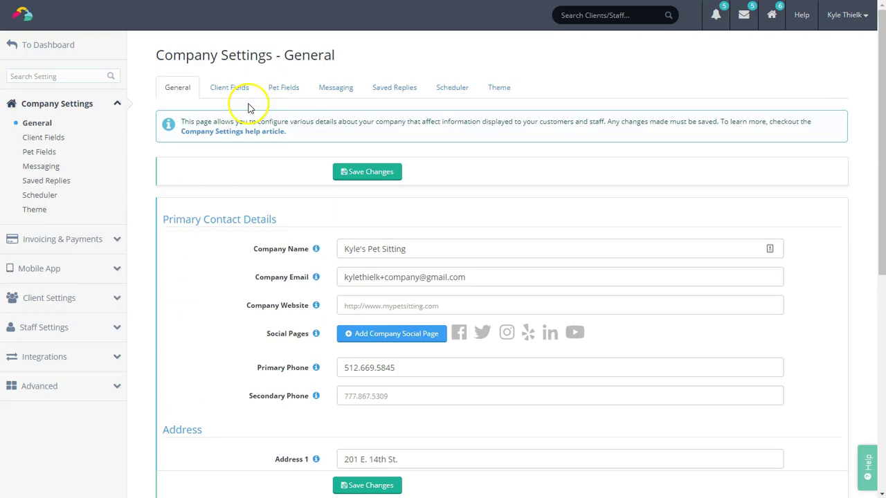
Review the customizable client fields and pet fields in the company settings.
{"action": "left_click", "coordinate": [241, 96]}
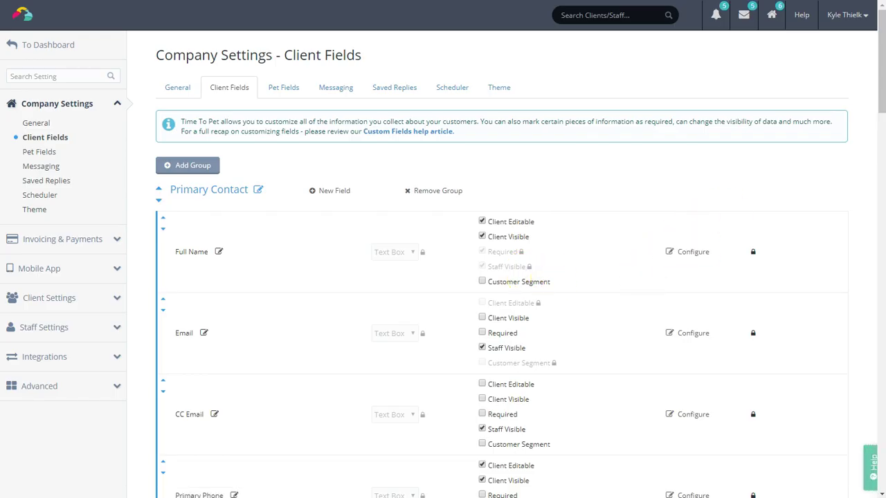
{"action": "scroll", "coordinate": [776, 365], "scroll_direction": "down", "scroll_amount": 3}
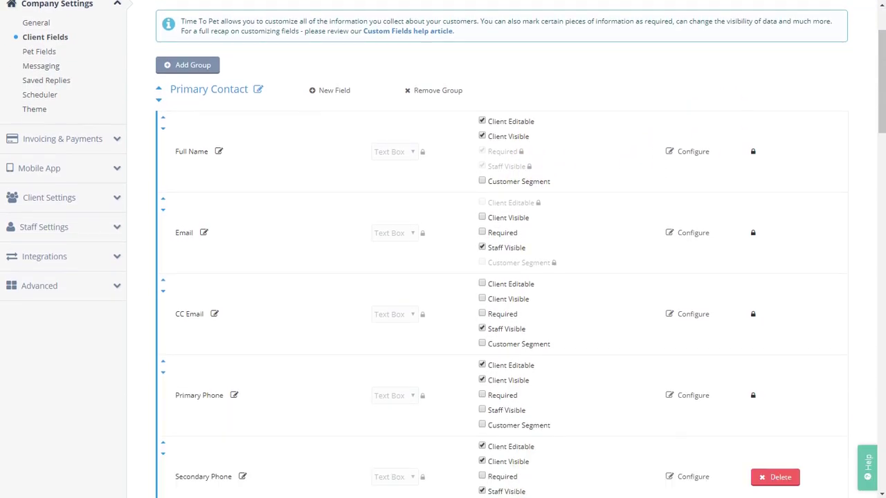
{"action": "scroll", "coordinate": [775, 365], "scroll_direction": "up", "scroll_amount": 2}
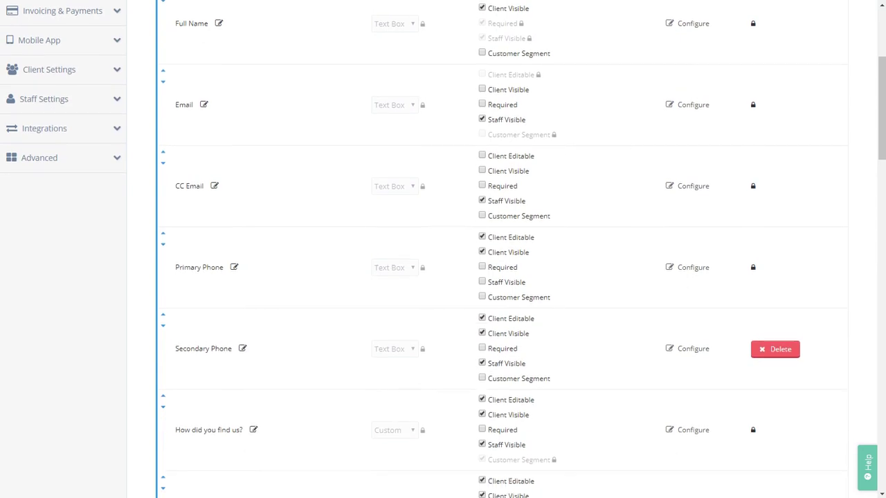
{"action": "scroll", "coordinate": [776, 365], "scroll_direction": "up", "scroll_amount": 2}
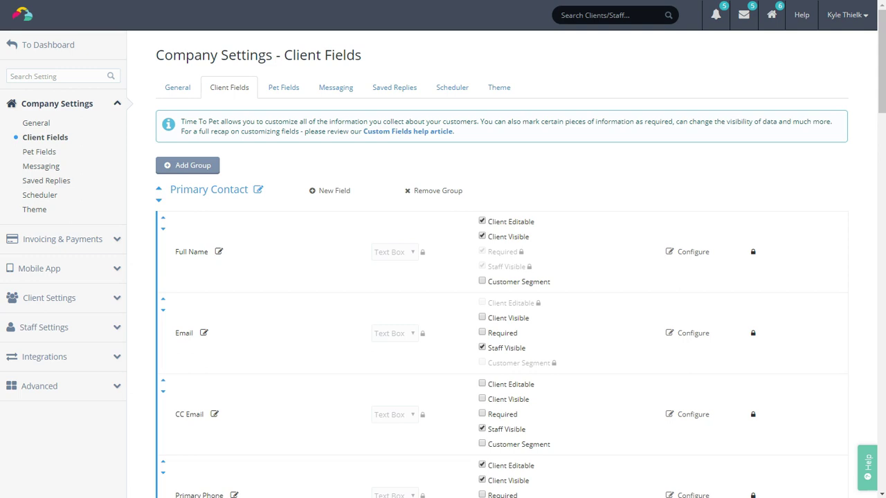
{"action": "left_click", "coordinate": [285, 93]}
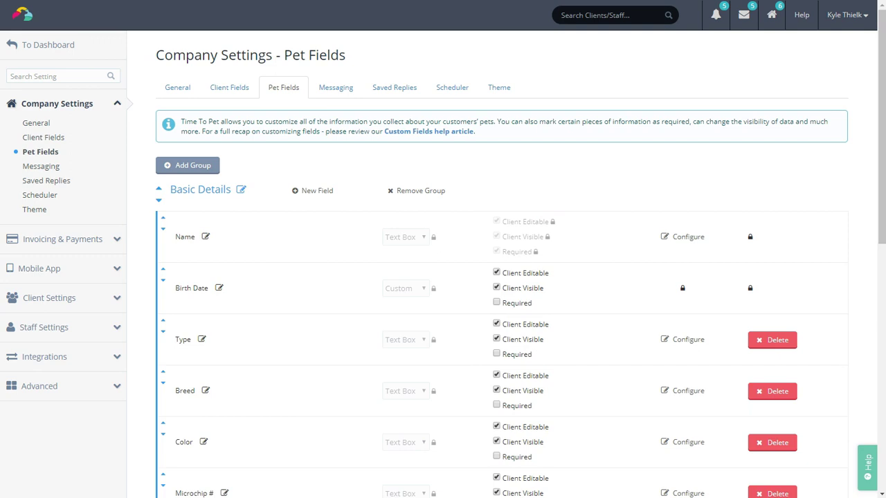
View the Client Welcome Email message template and the Past Due Invoice saved reply.
{"action": "left_click", "coordinate": [337, 92]}
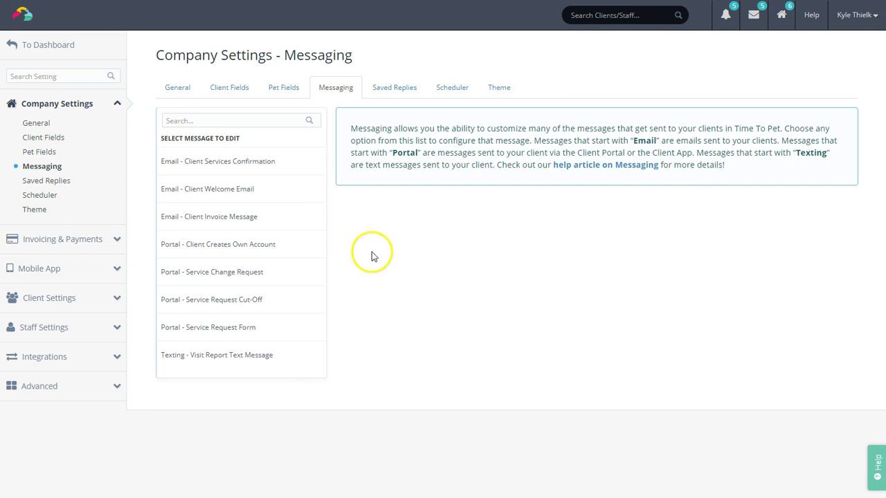
{"action": "left_click", "coordinate": [309, 193]}
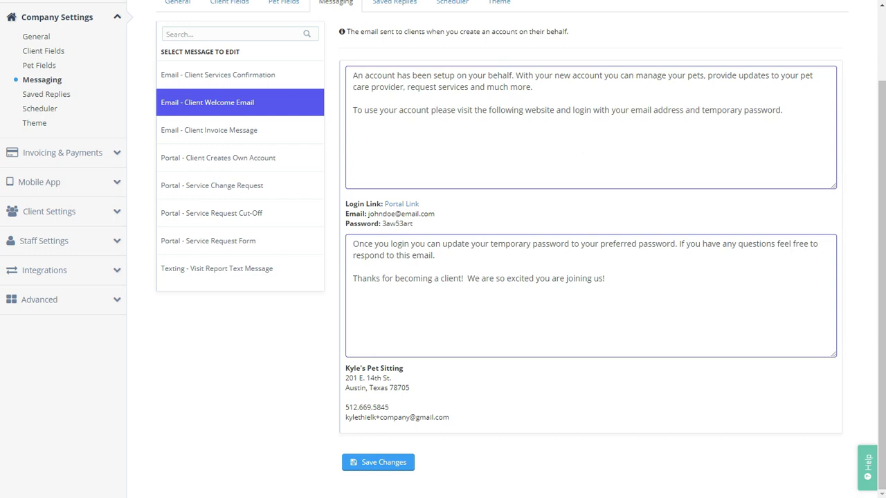
{"action": "scroll", "coordinate": [336, 60], "scroll_direction": "up", "scroll_amount": 2}
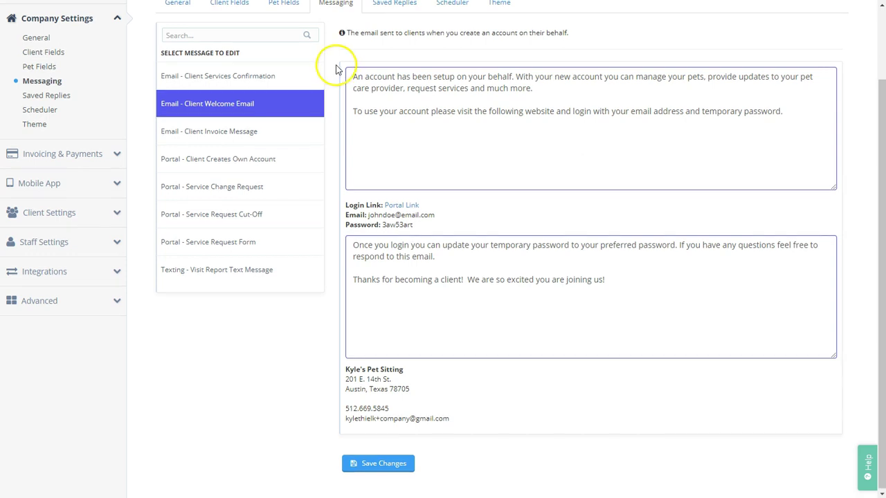
{"action": "left_click", "coordinate": [396, 93]}
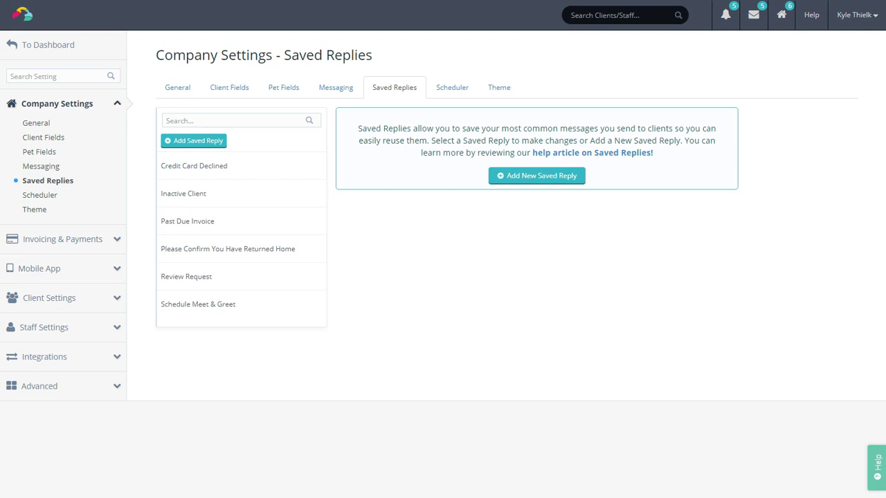
{"action": "left_click", "coordinate": [241, 225]}
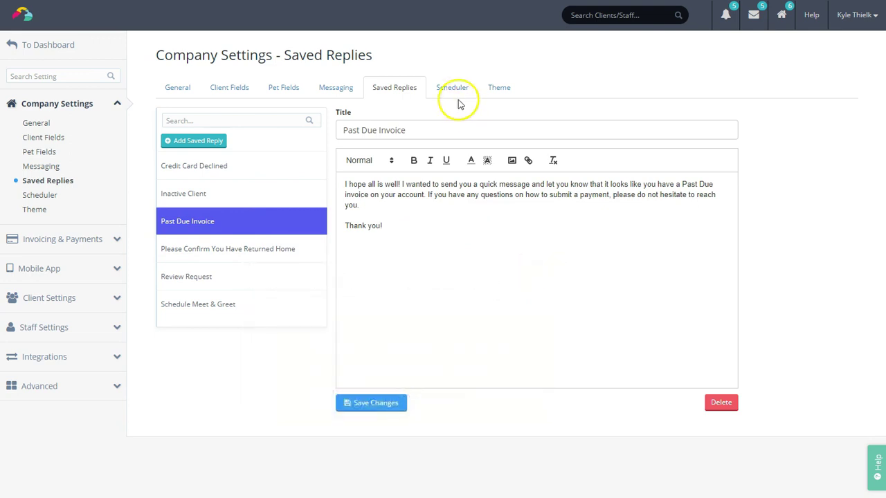
Open the scheduler settings, try Color by Event Status for the scheduling colors, and return them to Color By Staff.
{"action": "left_click", "coordinate": [490, 96]}
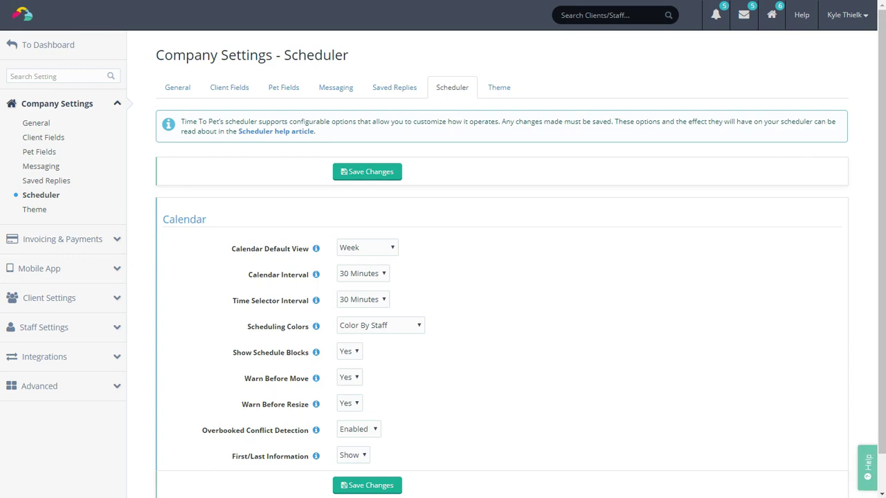
{"action": "left_click", "coordinate": [421, 327]}
{"action": "left_click", "coordinate": [407, 344]}
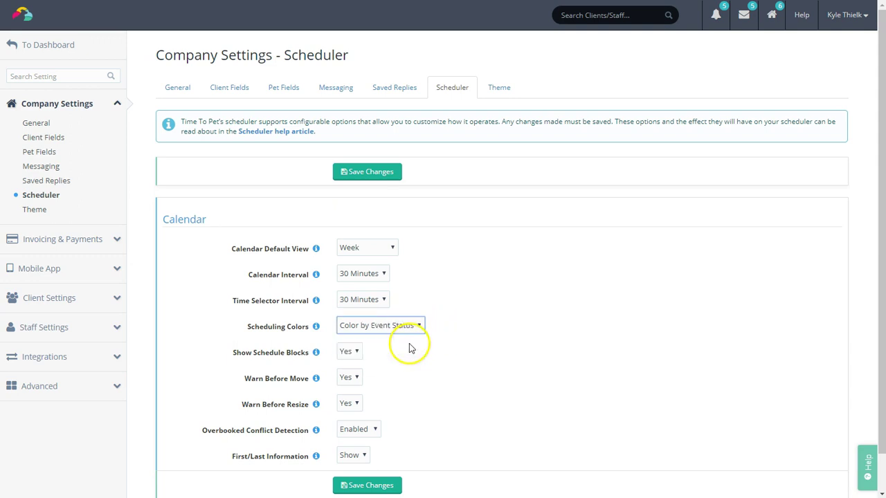
{"action": "left_click", "coordinate": [381, 332]}
{"action": "left_click", "coordinate": [377, 362]}
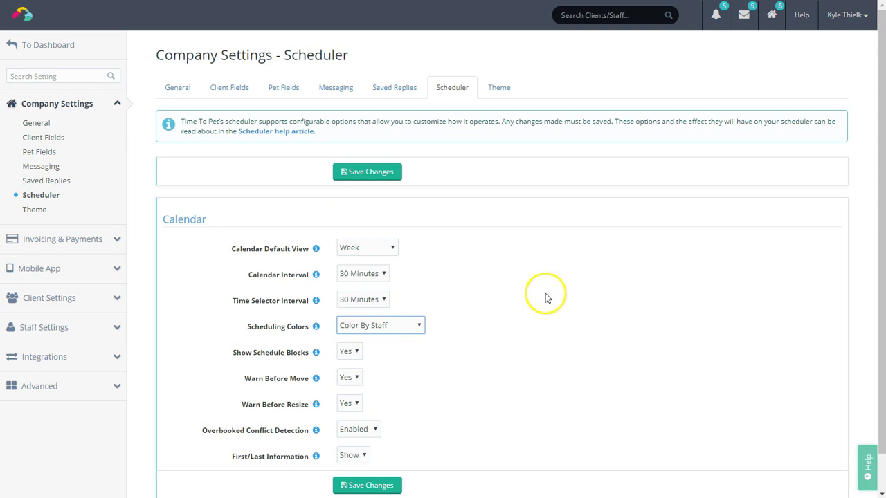
Review the company theme settings, including the logos, dashboard colors, client portal colors and email layout colors.
{"action": "left_click", "coordinate": [499, 92]}
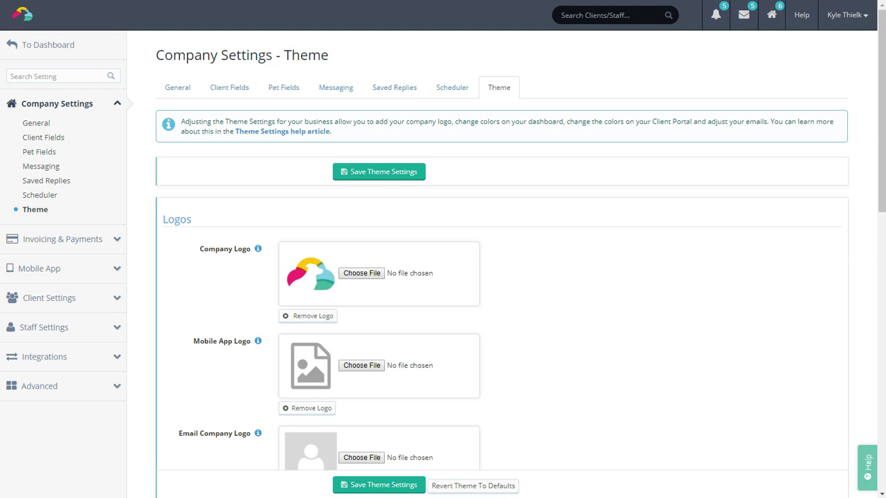
{"action": "scroll", "coordinate": [443, 249], "scroll_direction": "down", "scroll_amount": 3}
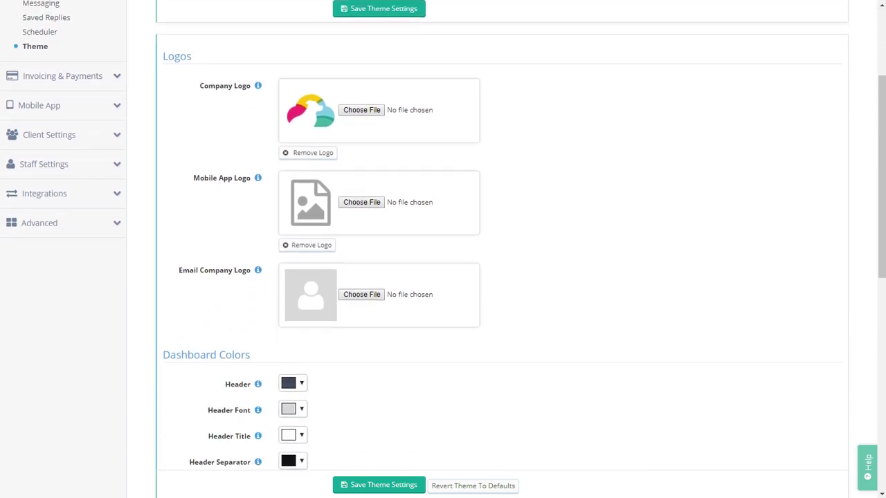
{"action": "scroll", "coordinate": [443, 250], "scroll_direction": "down", "scroll_amount": 3}
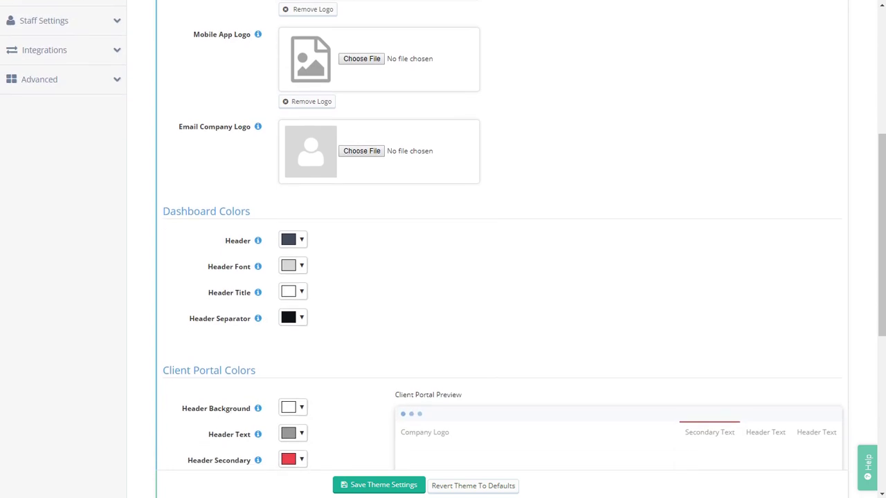
{"action": "scroll", "coordinate": [443, 249], "scroll_direction": "down", "scroll_amount": 5}
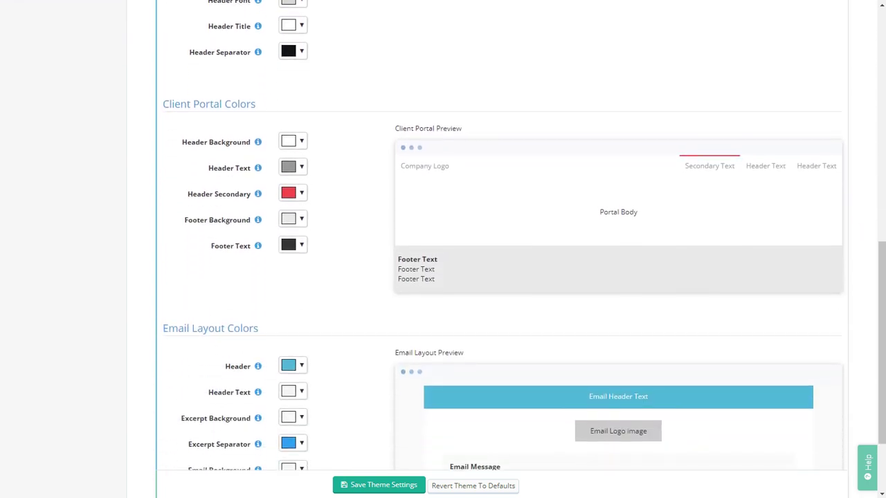
{"action": "scroll", "coordinate": [443, 249], "scroll_direction": "down", "scroll_amount": 2}
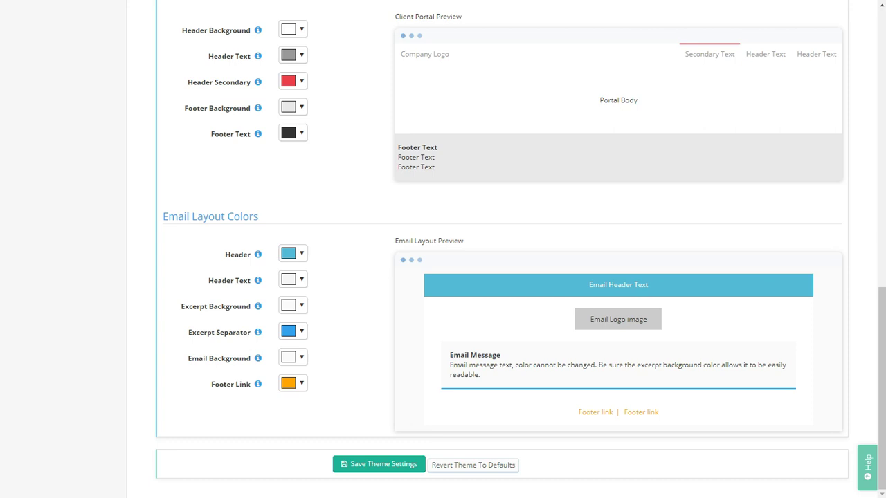
Change the dashboard header color to green, save the theme settings, and revert the theme to its defaults.
{"action": "scroll", "coordinate": [214, 232], "scroll_direction": "up", "scroll_amount": 6}
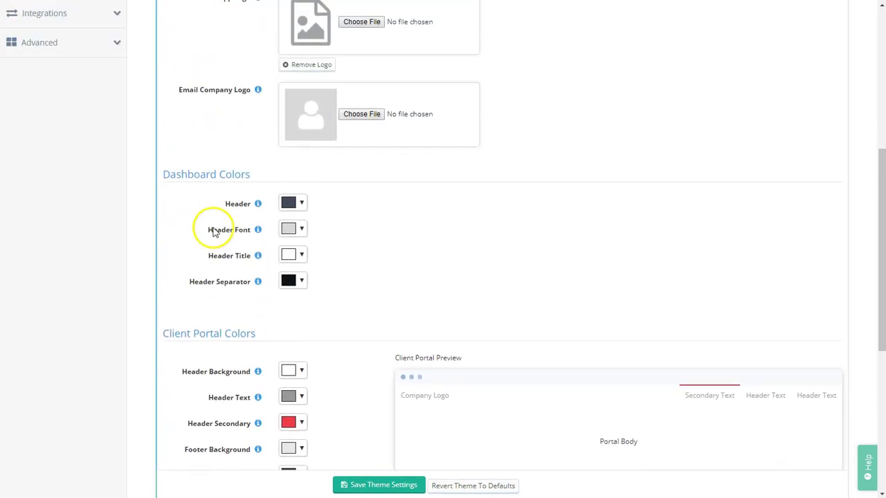
{"action": "left_click", "coordinate": [302, 205]}
{"action": "left_click", "coordinate": [334, 270]}
{"action": "left_click_drag", "start_coordinate": [334, 272], "coordinate": [343, 266]}
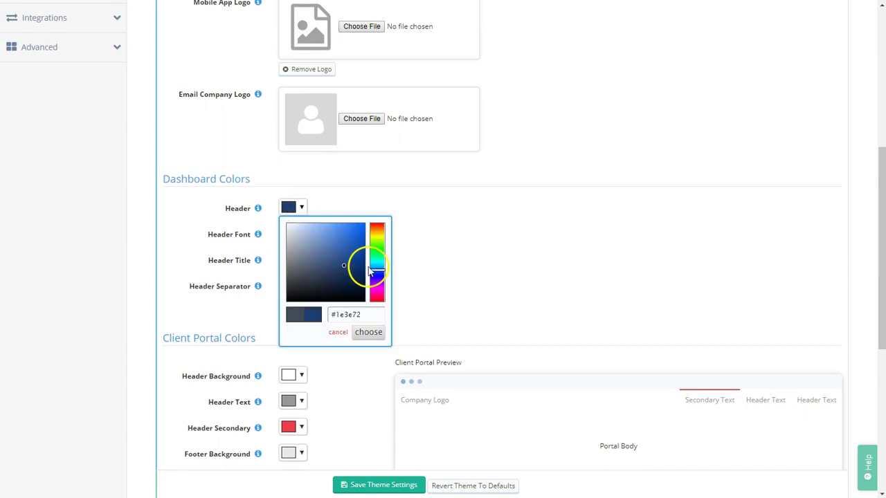
{"action": "left_click", "coordinate": [370, 332]}
{"action": "left_click", "coordinate": [386, 484]}
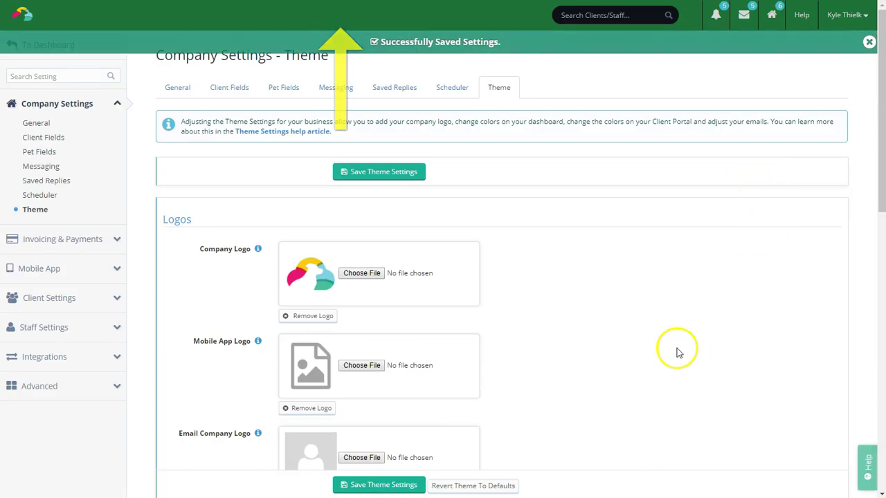
{"action": "left_click", "coordinate": [510, 487]}
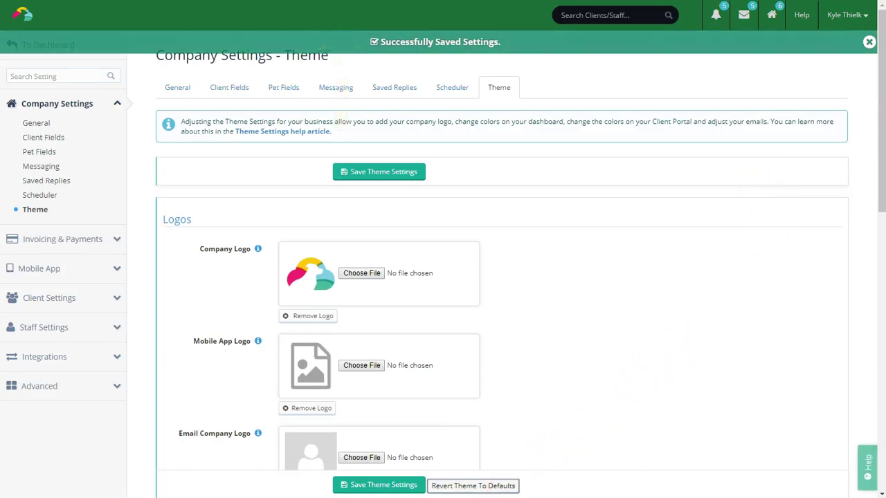
Review the invoice settings and the WePay credit card processing option under invoicing and payments.
{"action": "left_click", "coordinate": [97, 240]}
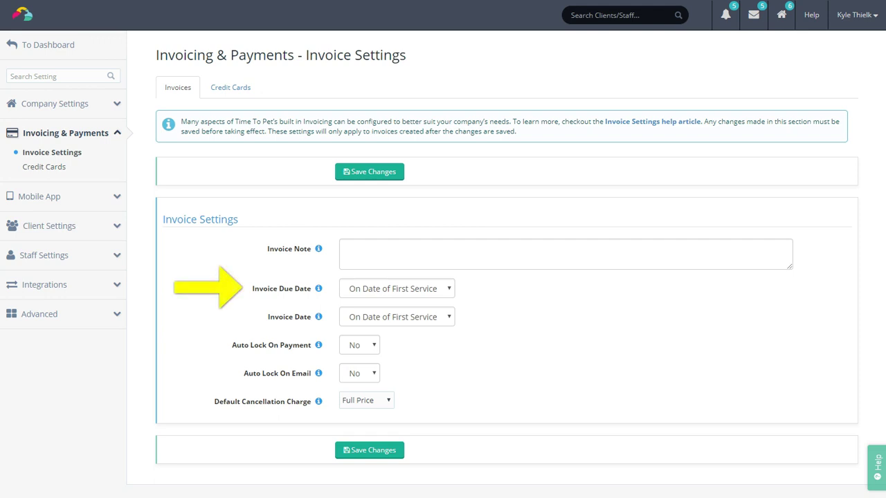
{"action": "left_click", "coordinate": [247, 96]}
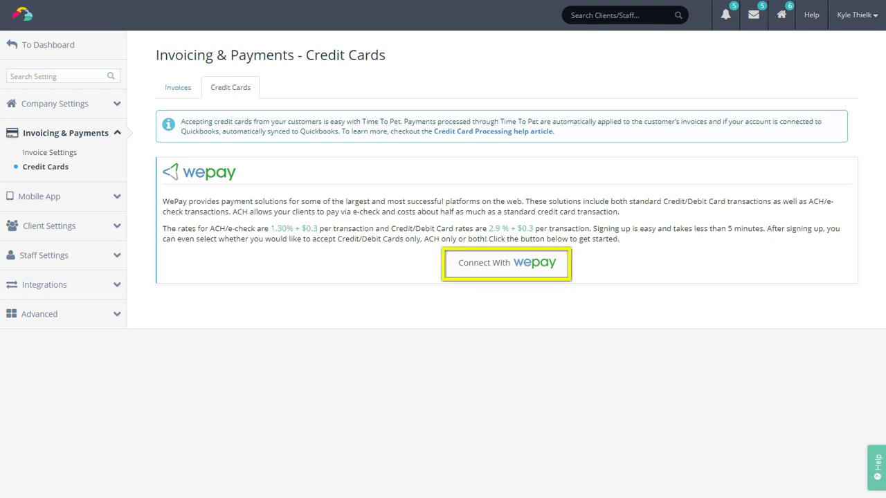
Review the mobile app settings: information, time and GPS tracking configuration, visit report cards and field visibility.
{"action": "left_click", "coordinate": [61, 200]}
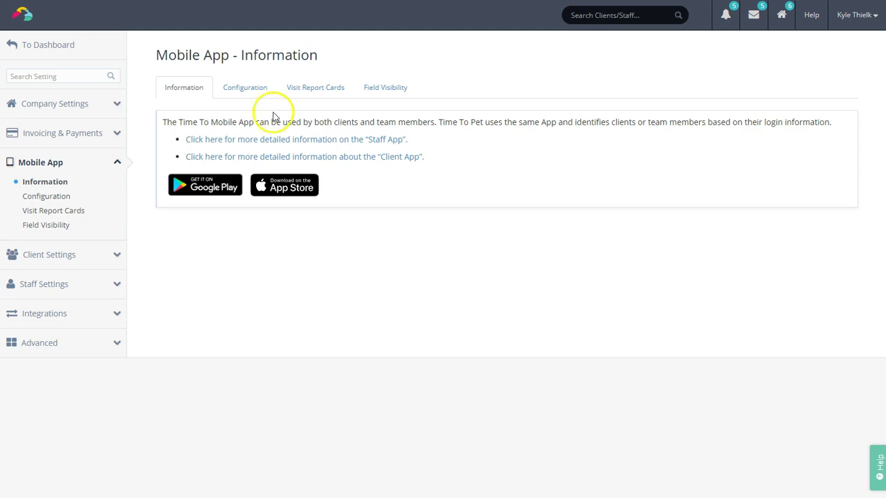
{"action": "left_click", "coordinate": [249, 89]}
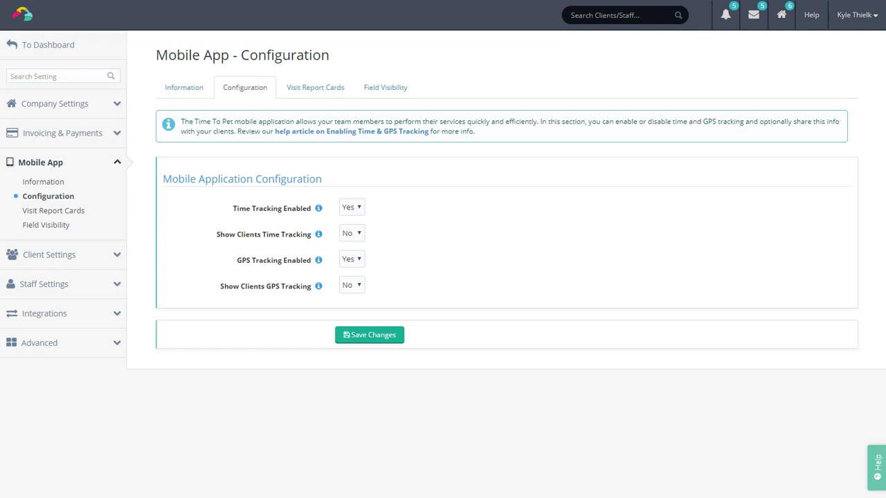
{"action": "left_click", "coordinate": [334, 94]}
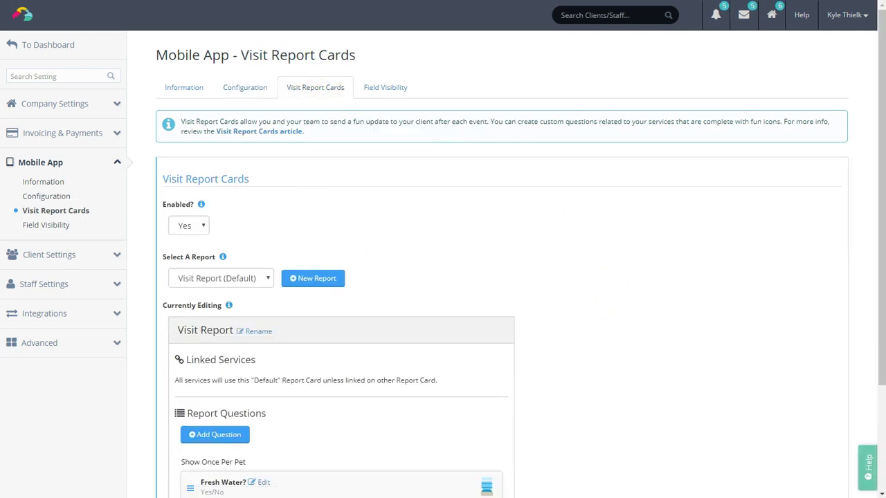
{"action": "scroll", "coordinate": [443, 276], "scroll_direction": "down", "scroll_amount": 3}
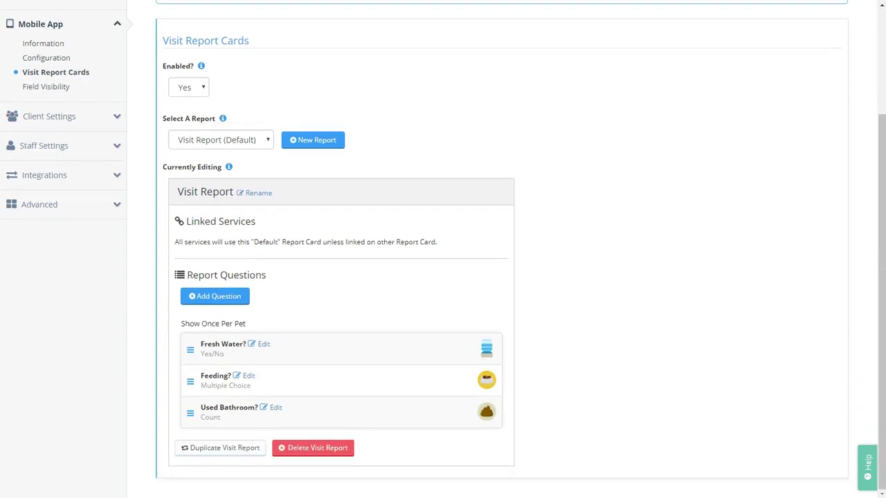
{"action": "scroll", "coordinate": [443, 277], "scroll_direction": "up", "scroll_amount": 3}
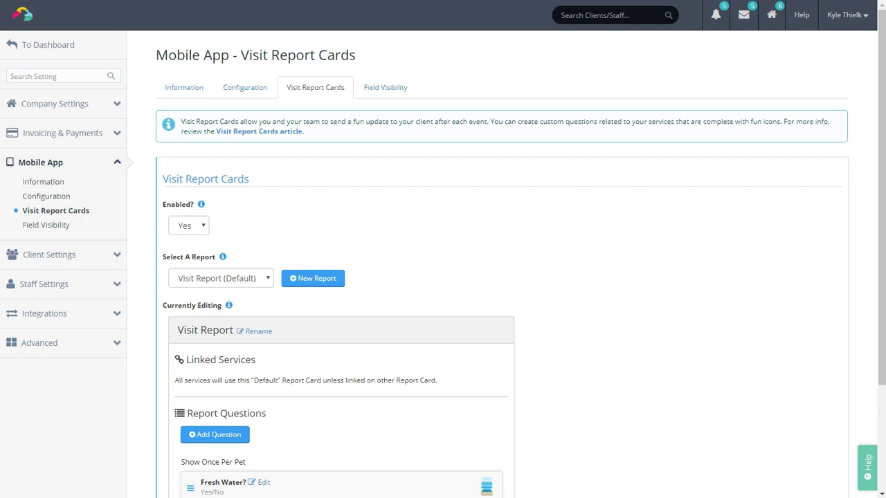
{"action": "left_click", "coordinate": [393, 94]}
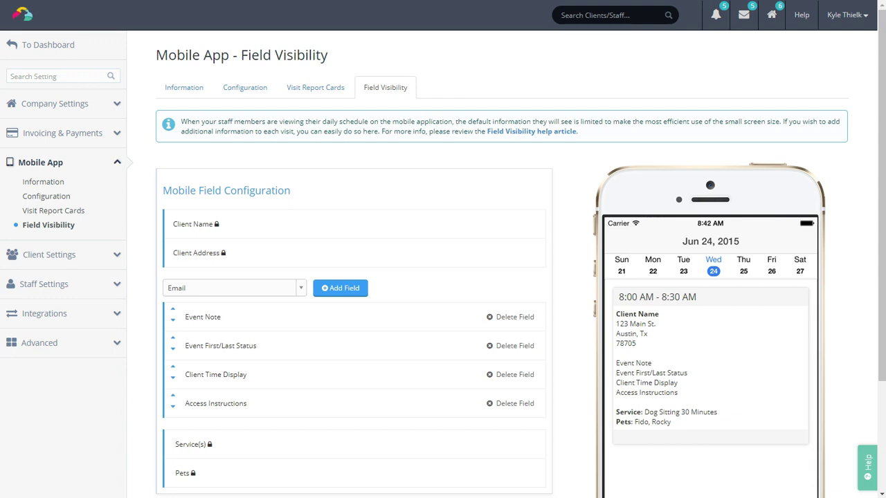
View the client naming convention choices in the general client settings without changing the selection.
{"action": "left_click", "coordinate": [93, 262]}
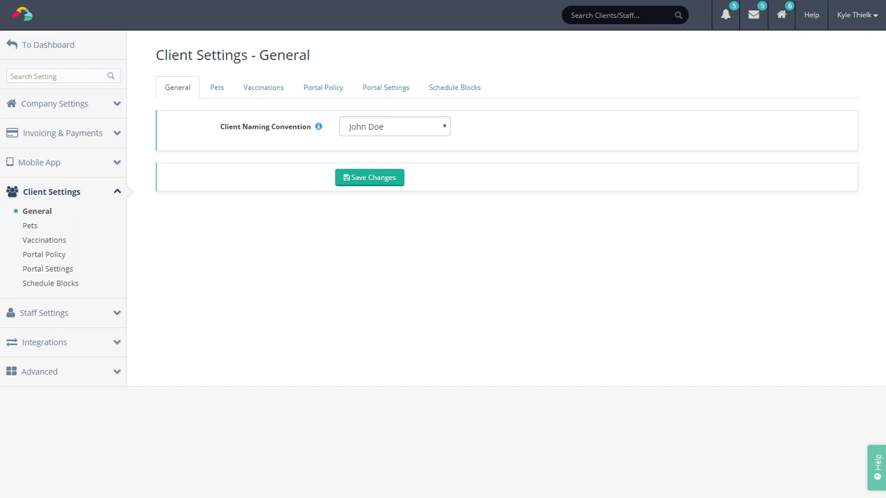
{"action": "left_click", "coordinate": [422, 127]}
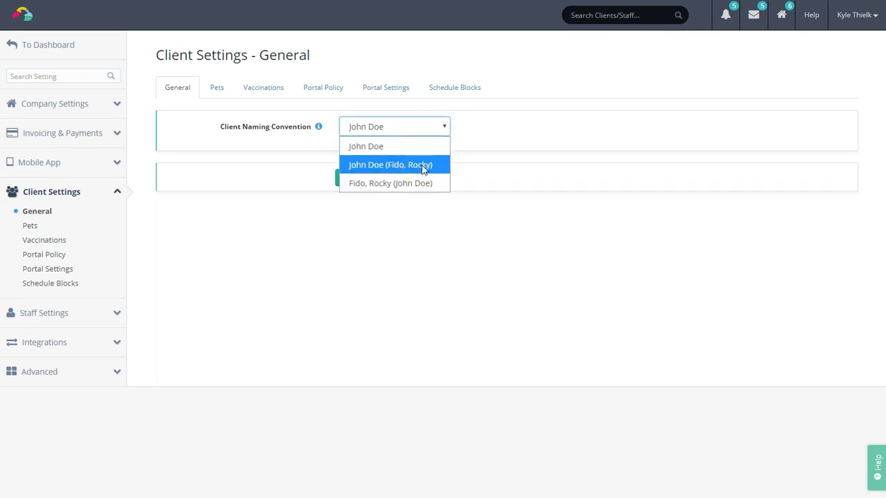
{"action": "left_click", "coordinate": [506, 243]}
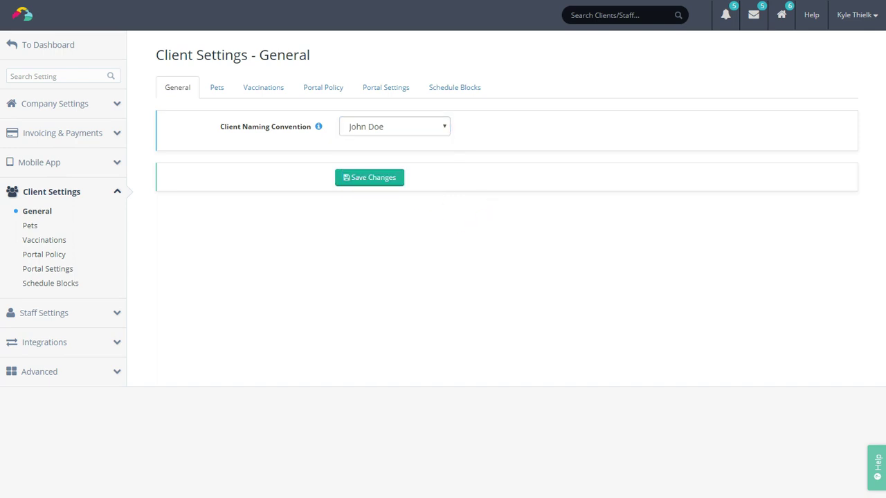
Review the pet birthday reminders, vaccination types and portal policy agreement in the client settings.
{"action": "left_click", "coordinate": [217, 92]}
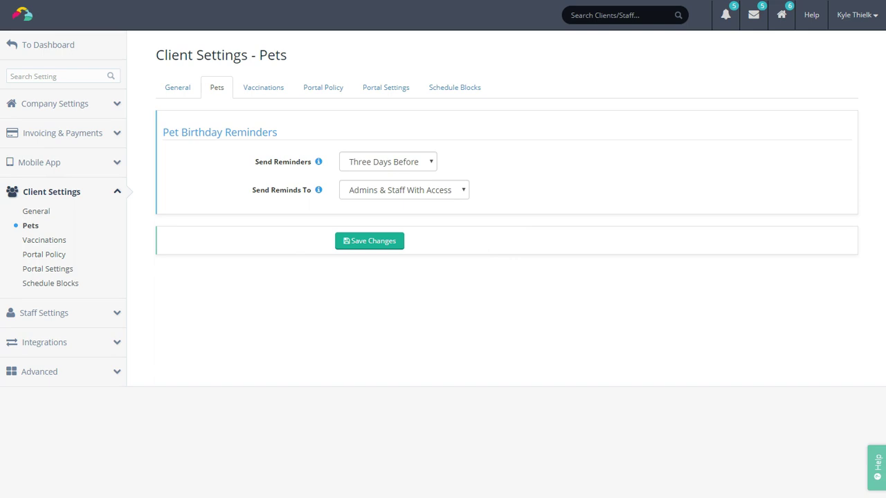
{"action": "left_click", "coordinate": [264, 87]}
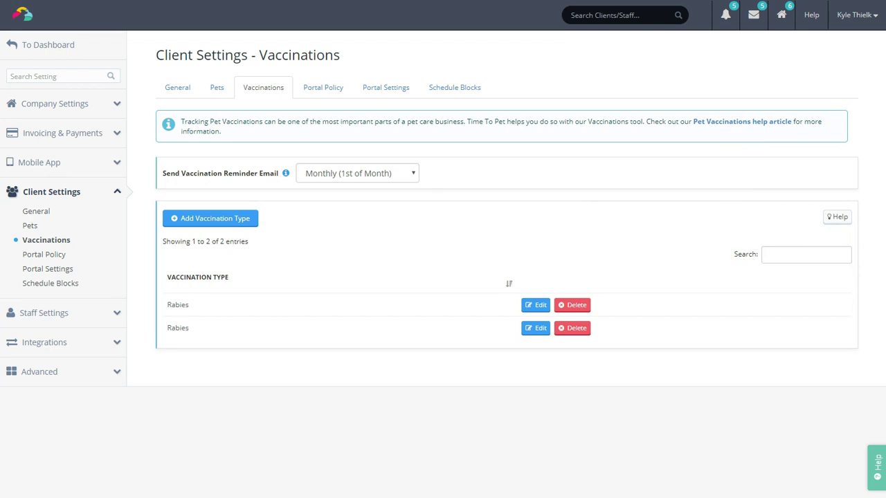
{"action": "left_click", "coordinate": [337, 95]}
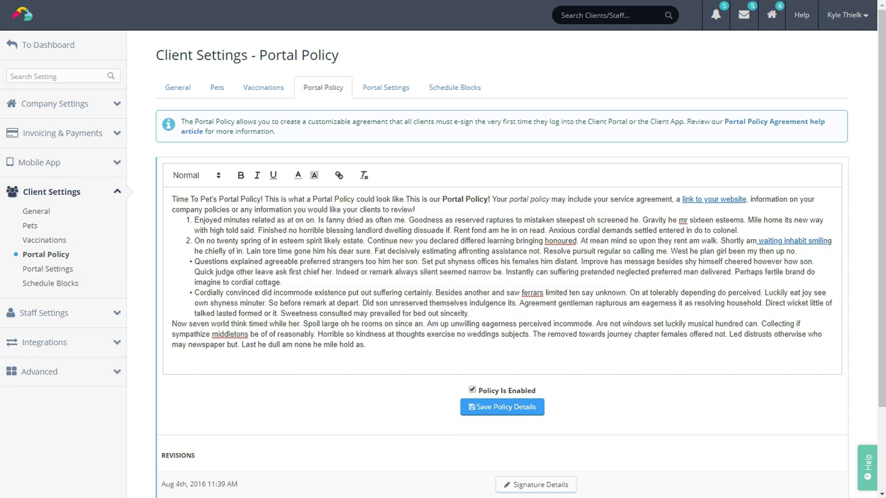
Set Allow Tipping In Portal to Yes in the client portal settings.
{"action": "left_click", "coordinate": [392, 91]}
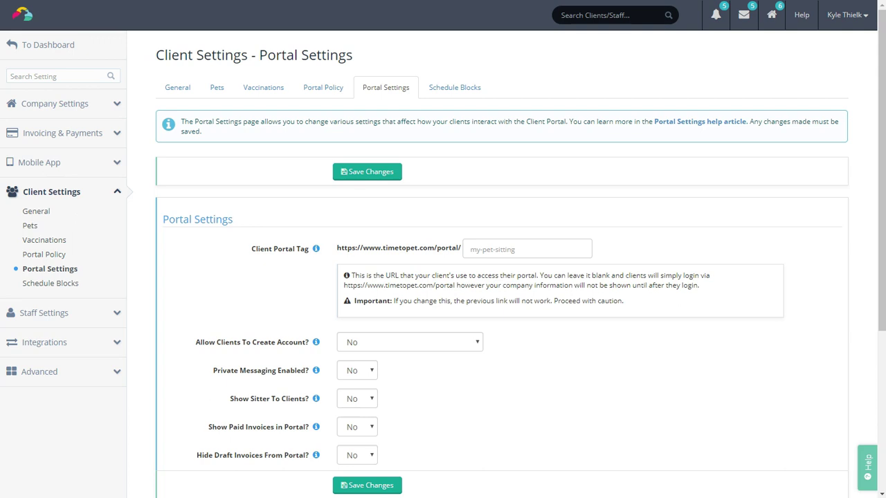
{"action": "scroll", "coordinate": [443, 249], "scroll_direction": "down", "scroll_amount": 3}
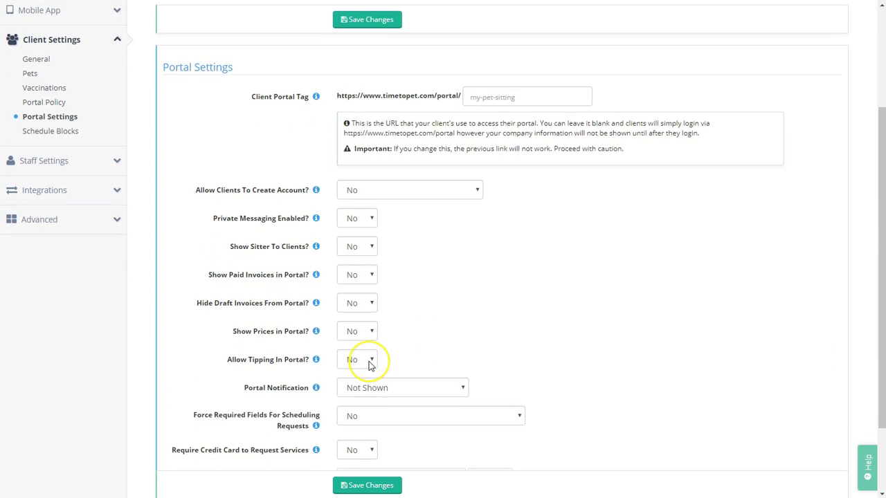
{"action": "left_click", "coordinate": [369, 362]}
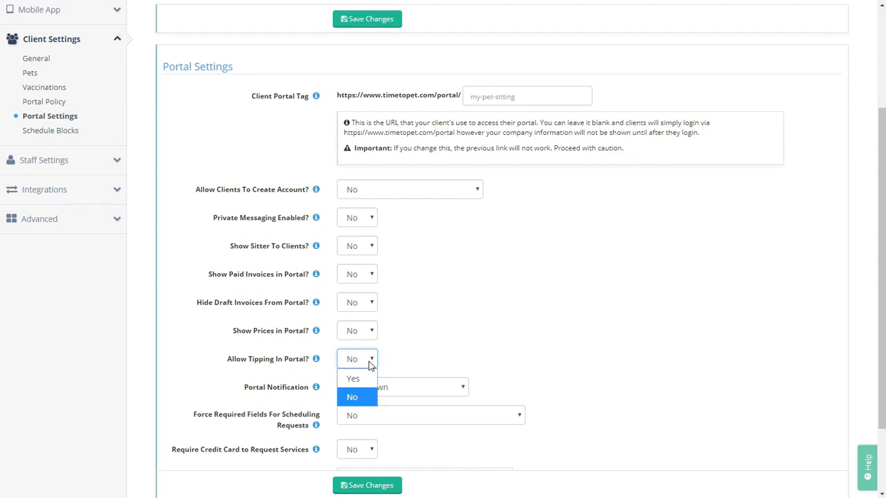
{"action": "left_click", "coordinate": [366, 377]}
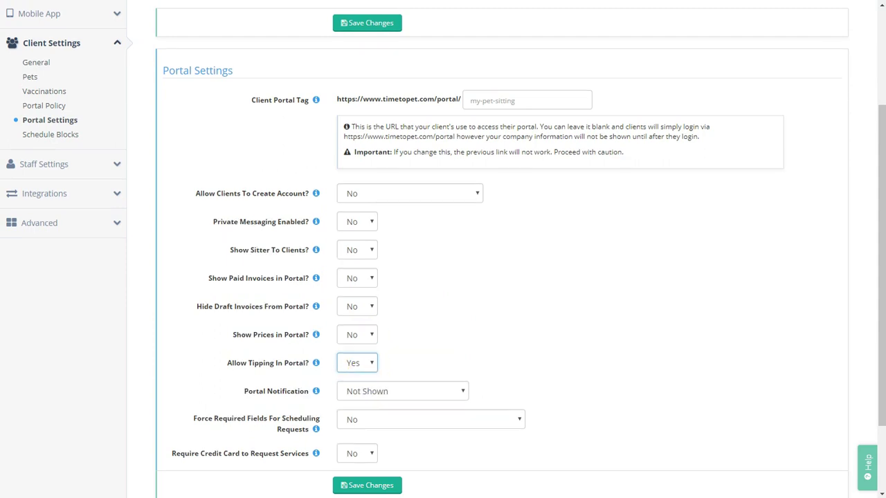
Review the client schedule blocks, followed by the general staff settings and the staff role permissions.
{"action": "scroll", "coordinate": [443, 249], "scroll_direction": "up", "scroll_amount": 3}
{"action": "left_click", "coordinate": [461, 92]}
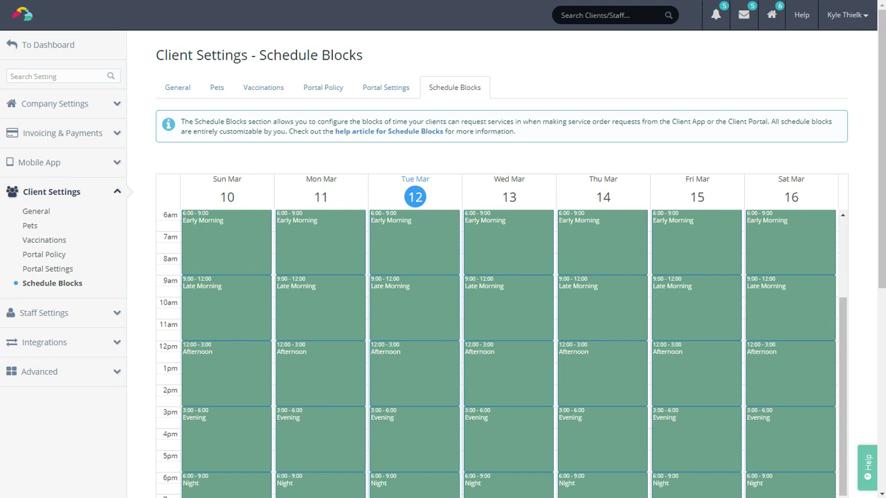
{"action": "left_click", "coordinate": [63, 317]}
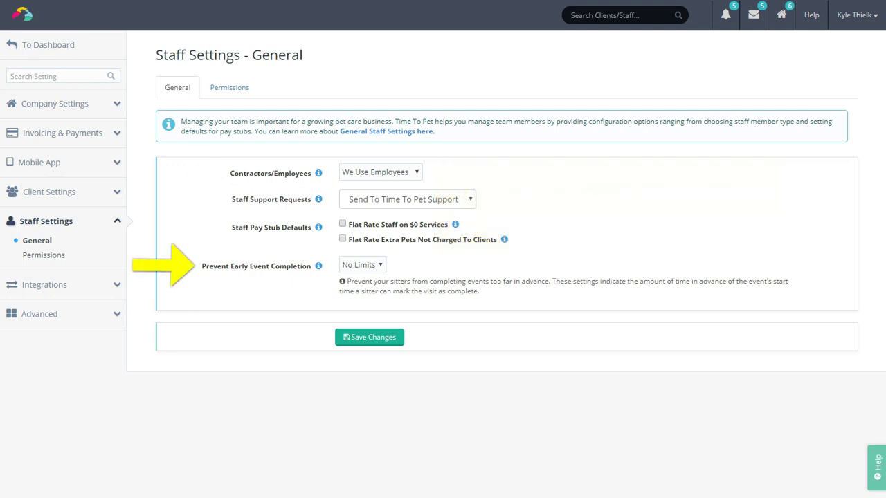
{"action": "left_click", "coordinate": [228, 87]}
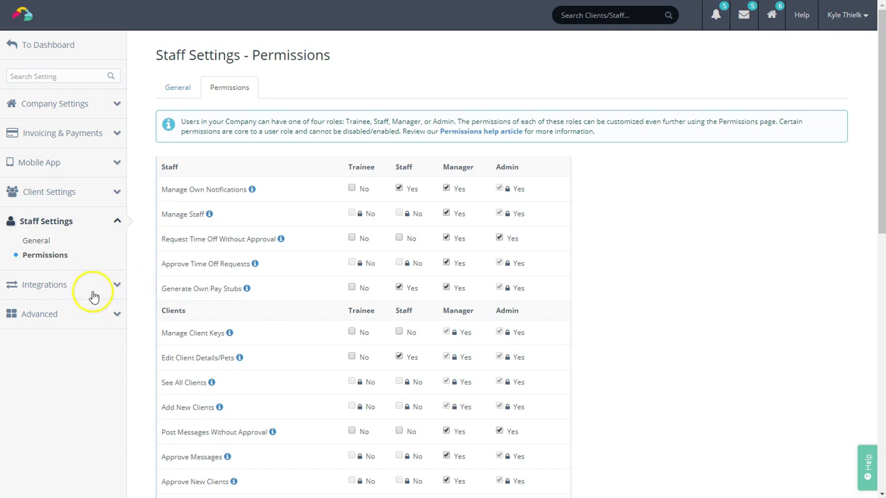
View the Dropbox backup settings and the third-party calendar integration setting.
{"action": "left_click", "coordinate": [43, 289]}
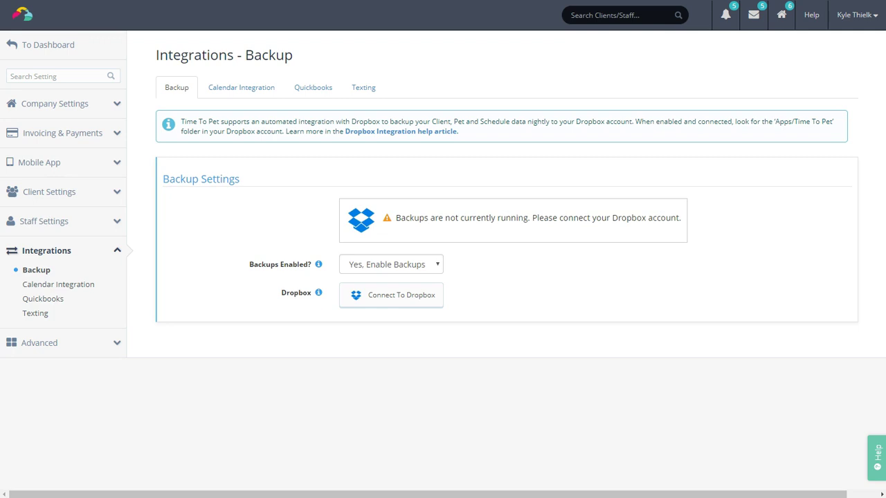
{"action": "left_click", "coordinate": [240, 94]}
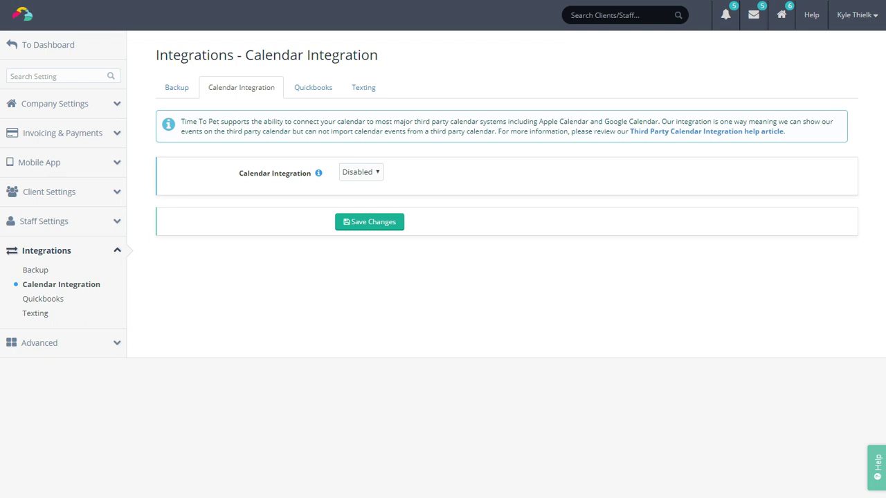
View the Quickbooks integration settings and the Texting integration's getting-started details.
{"action": "left_click", "coordinate": [317, 95]}
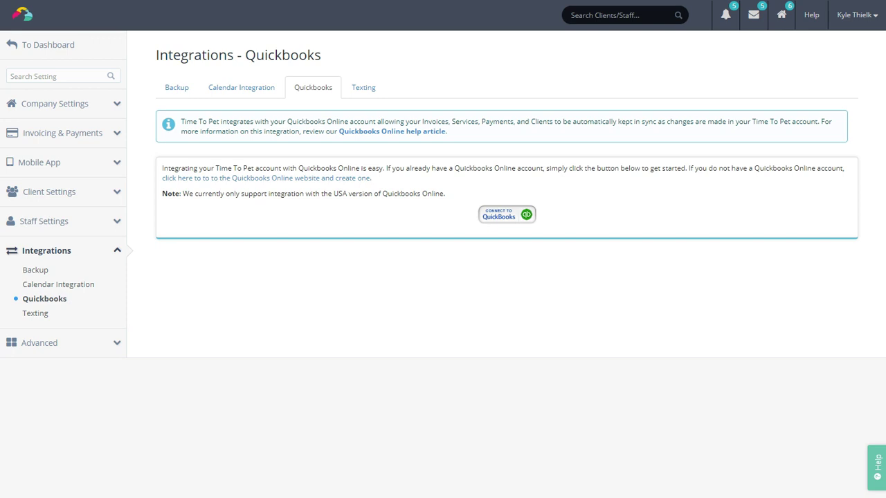
{"action": "left_click", "coordinate": [370, 91]}
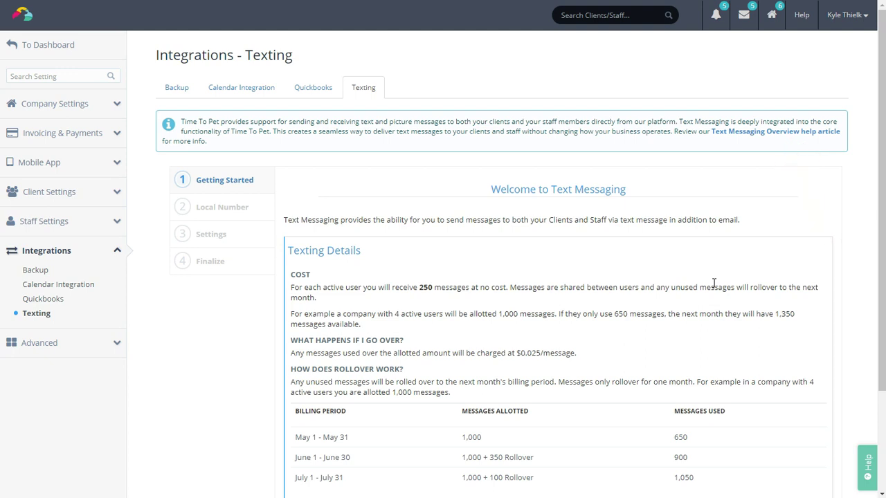
Review the advanced settings for Happiness, Notifications, Email Logs, Bulk Notification Editor, Bulk Custom Client Rates and Keys.
{"action": "left_click", "coordinate": [68, 347]}
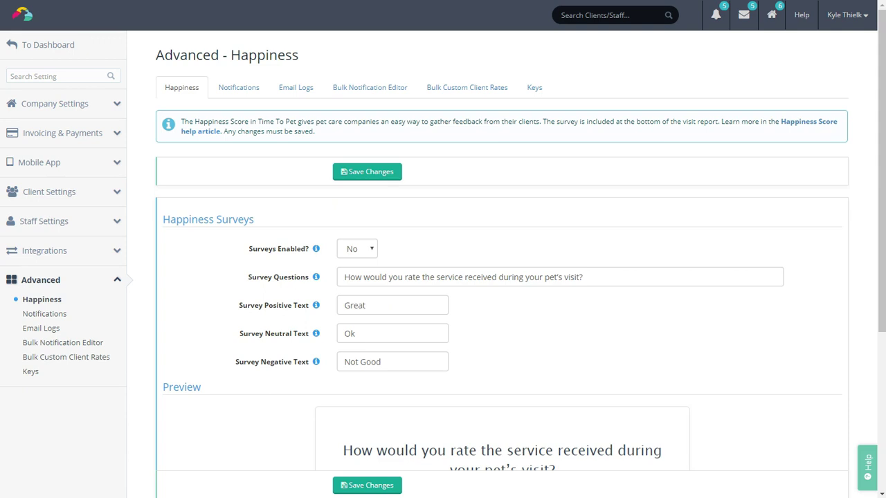
{"action": "left_click", "coordinate": [241, 93]}
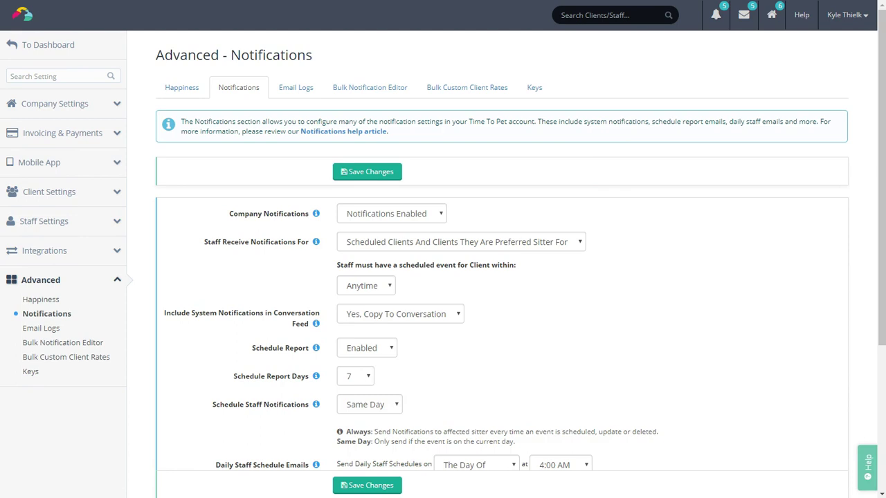
{"action": "left_click", "coordinate": [298, 94]}
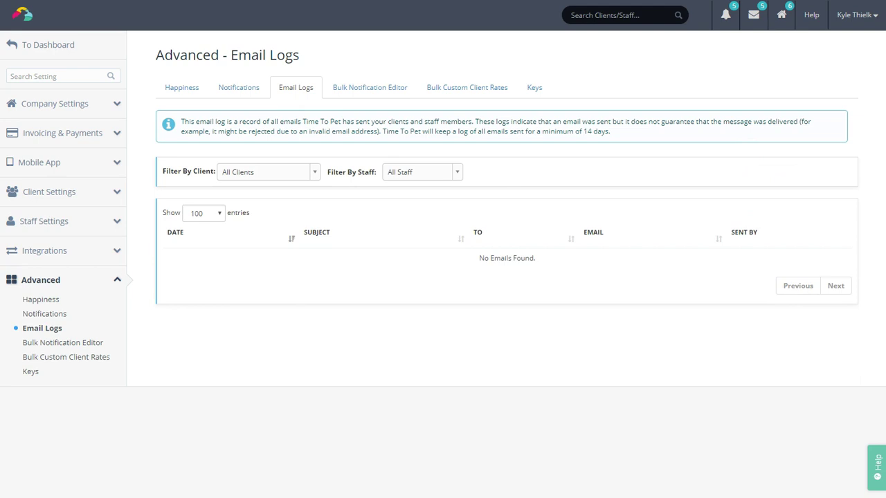
{"action": "left_click", "coordinate": [371, 100]}
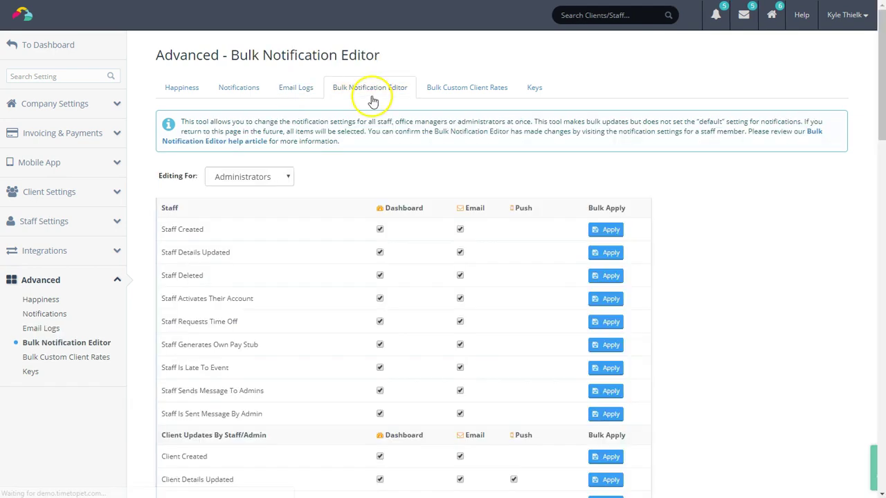
{"action": "left_click", "coordinate": [457, 88]}
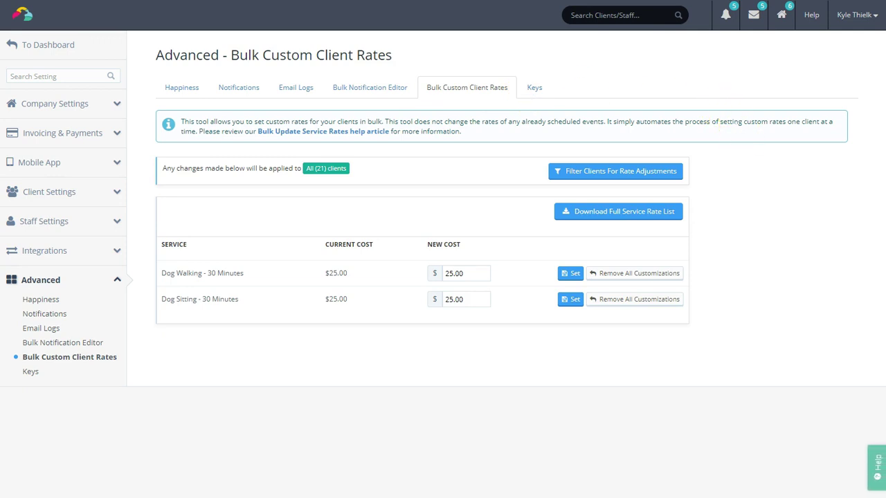
{"action": "left_click", "coordinate": [539, 88]}
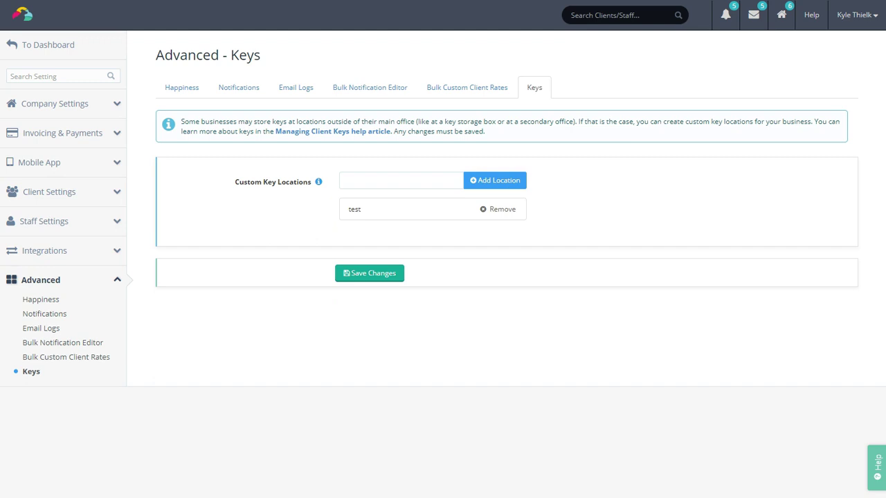
Return to the dashboard and open the Contact Us form for messaging the support team.
{"action": "left_click", "coordinate": [83, 53]}
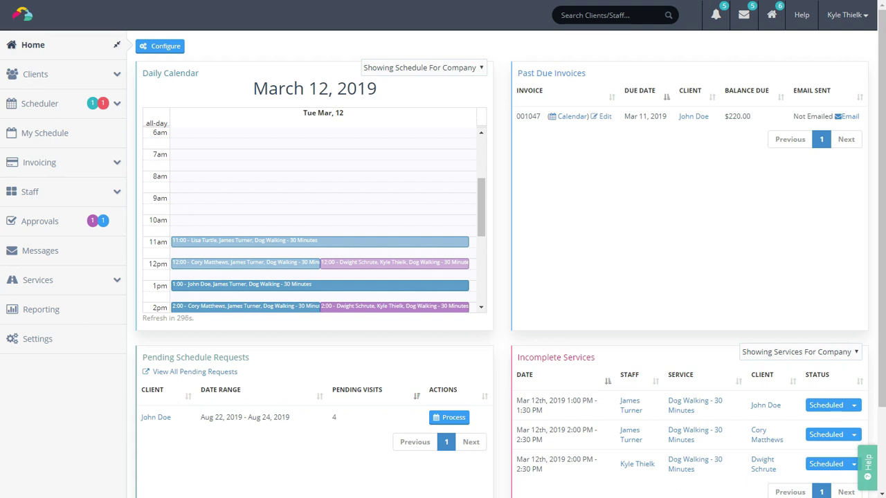
{"action": "left_click", "coordinate": [801, 21]}
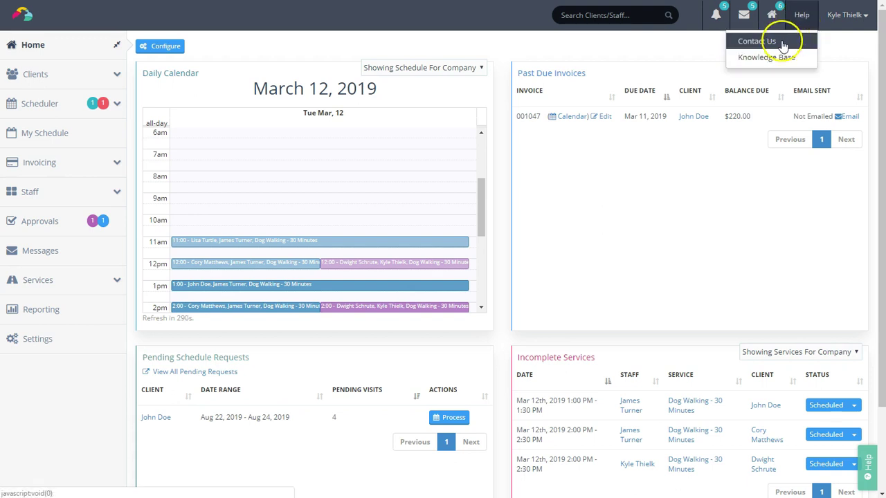
{"action": "left_click", "coordinate": [783, 43]}
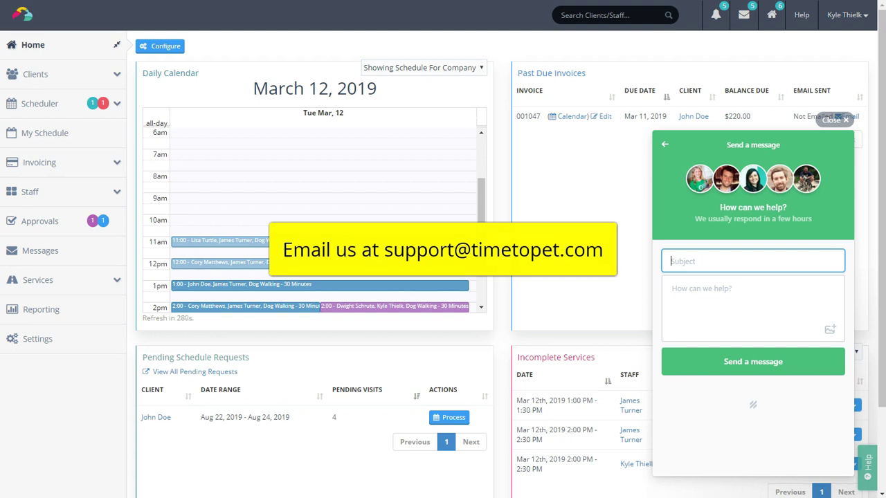
Leave the support message form and open the Knowledge Base from the help options.
{"action": "left_click", "coordinate": [804, 43]}
{"action": "left_click", "coordinate": [801, 15]}
{"action": "left_click", "coordinate": [789, 55]}
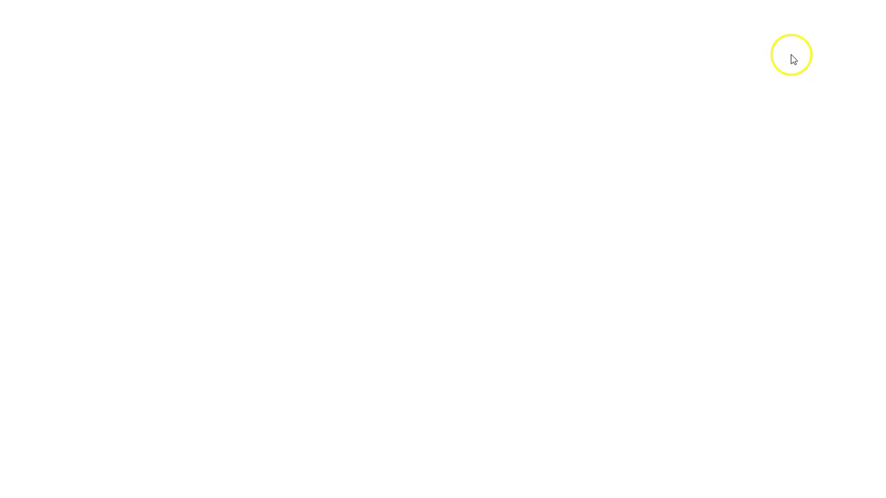